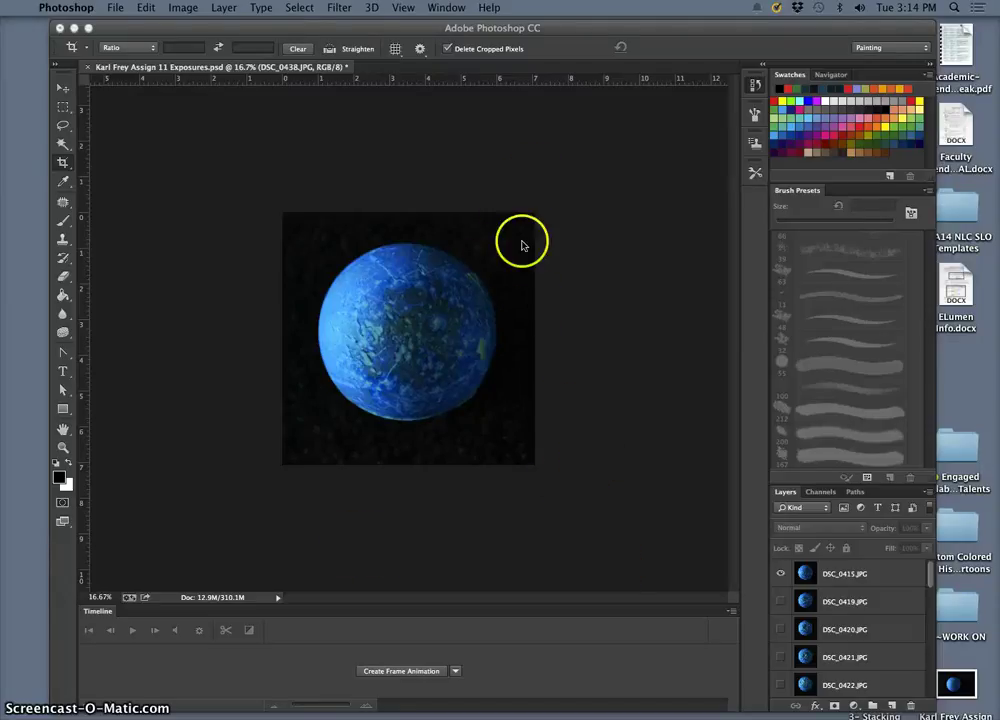
- Convert the timeline to a frame animation with one frame made from each layer
scroll(855, 665, down, 10)
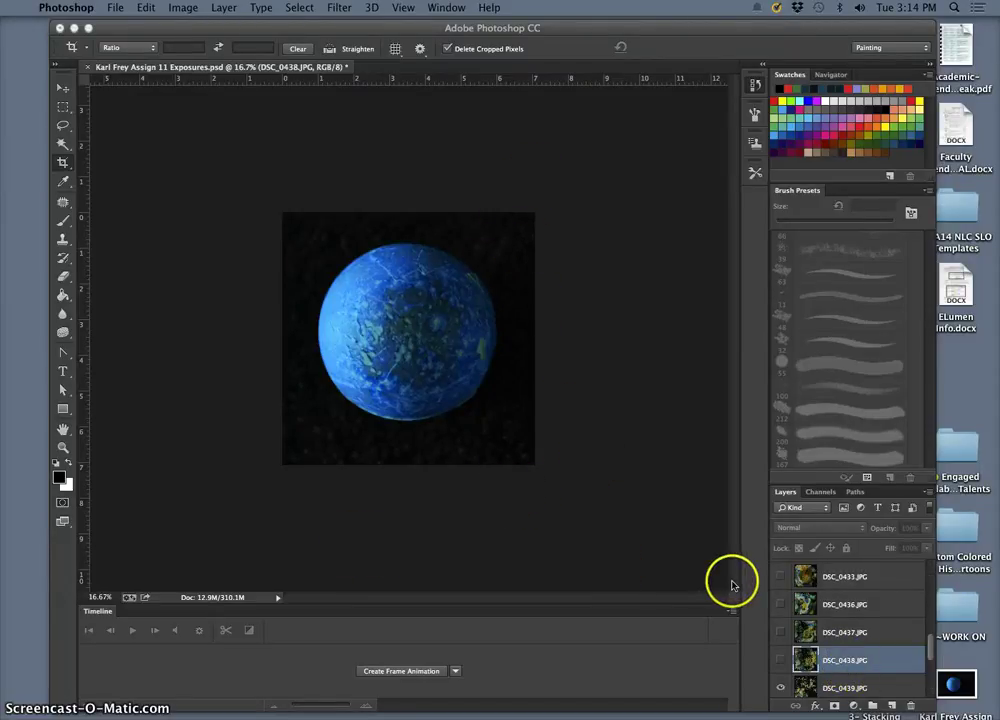
scroll(840, 650, down, 3)
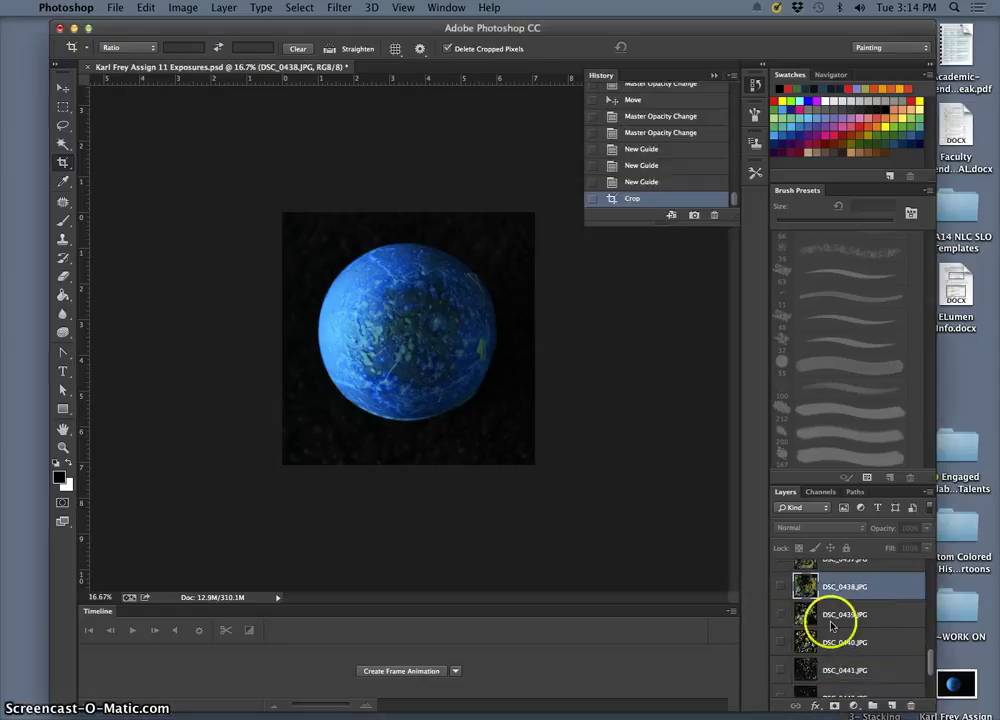
click(731, 612)
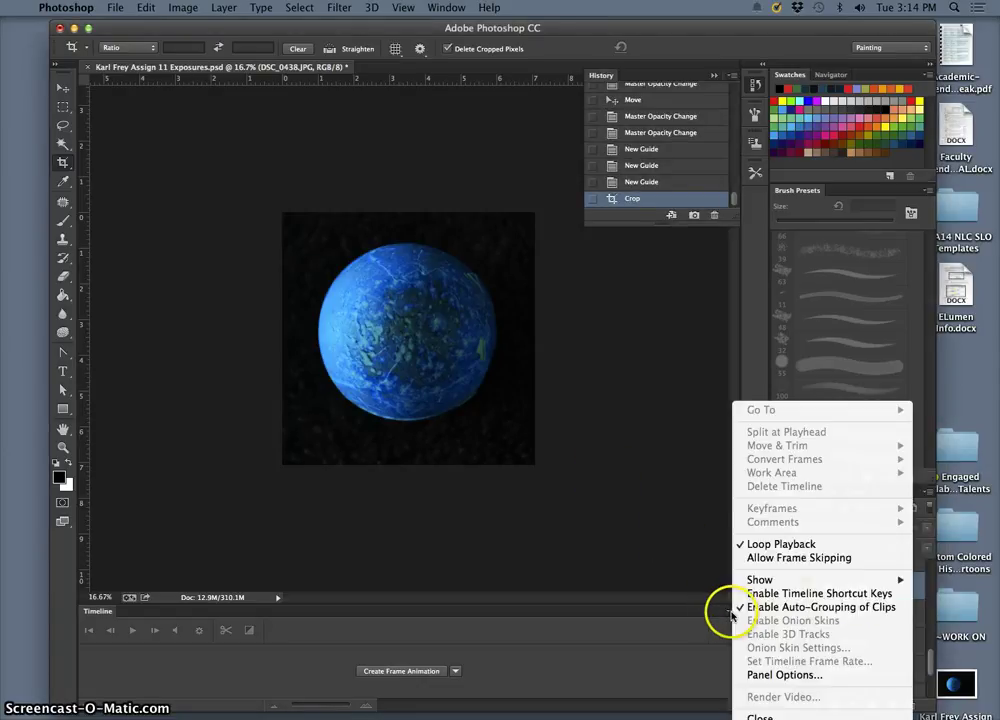
mouse_move(759, 574)
click(632, 559)
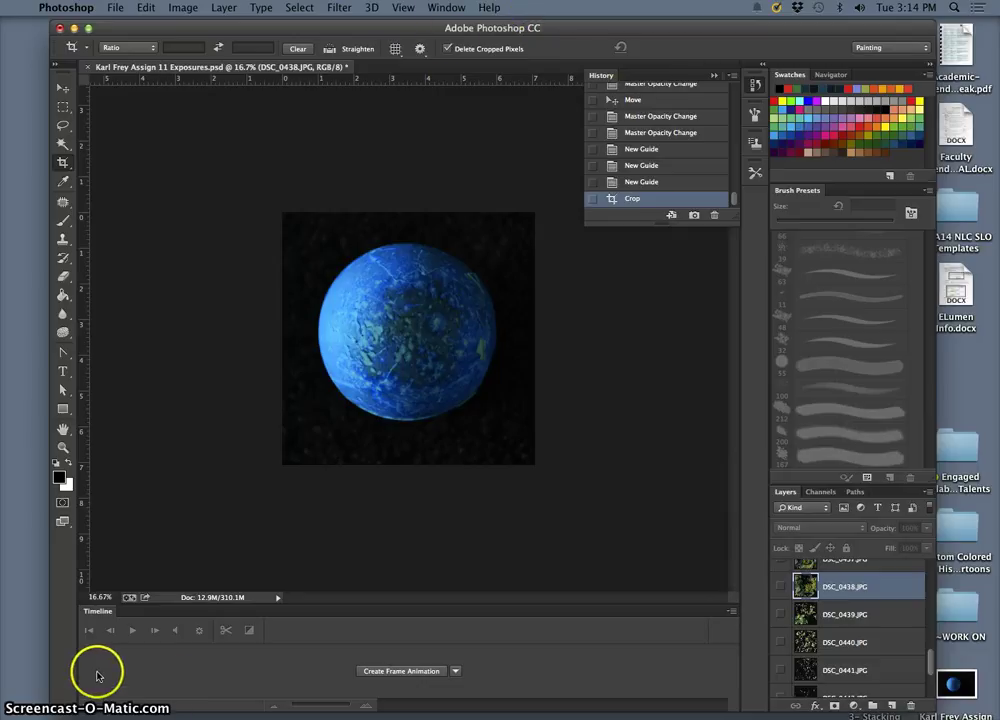
click(397, 663)
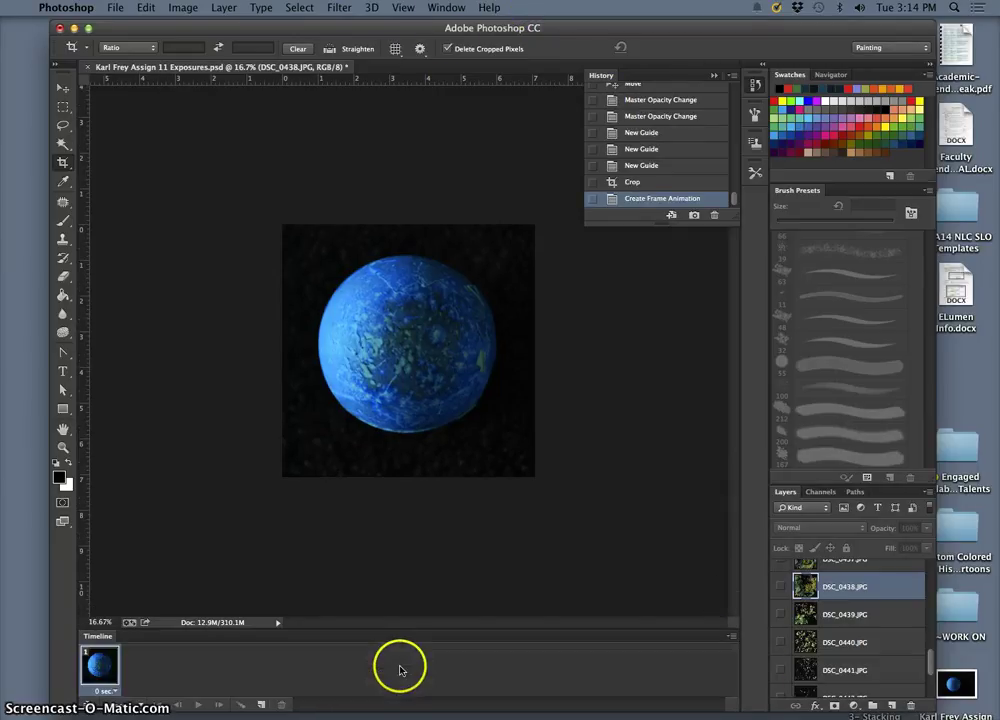
click(731, 637)
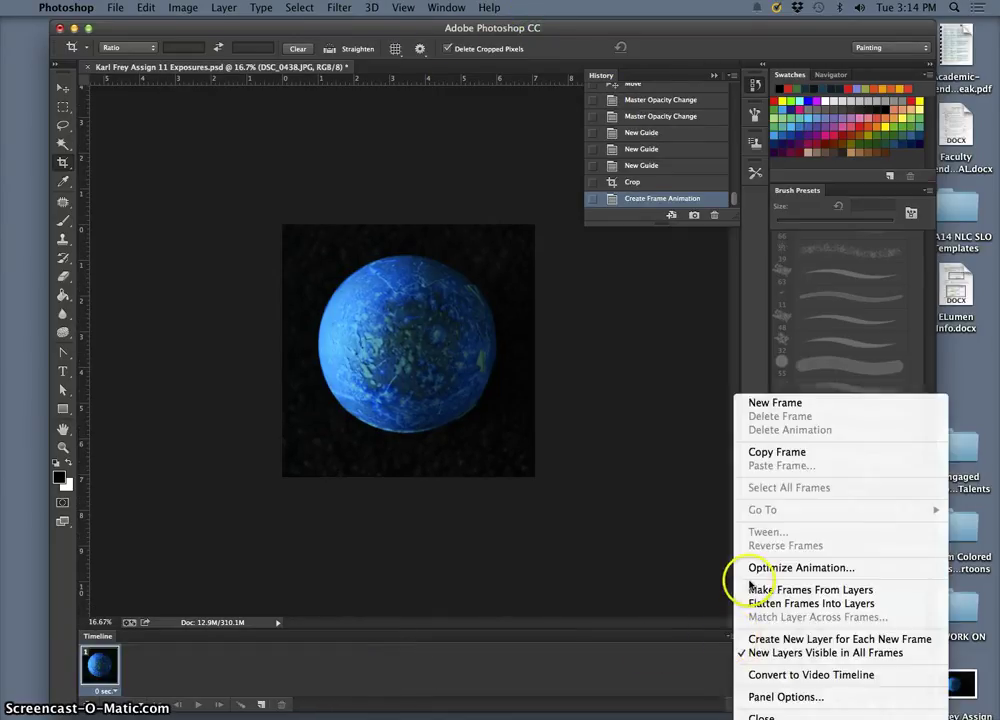
click(752, 589)
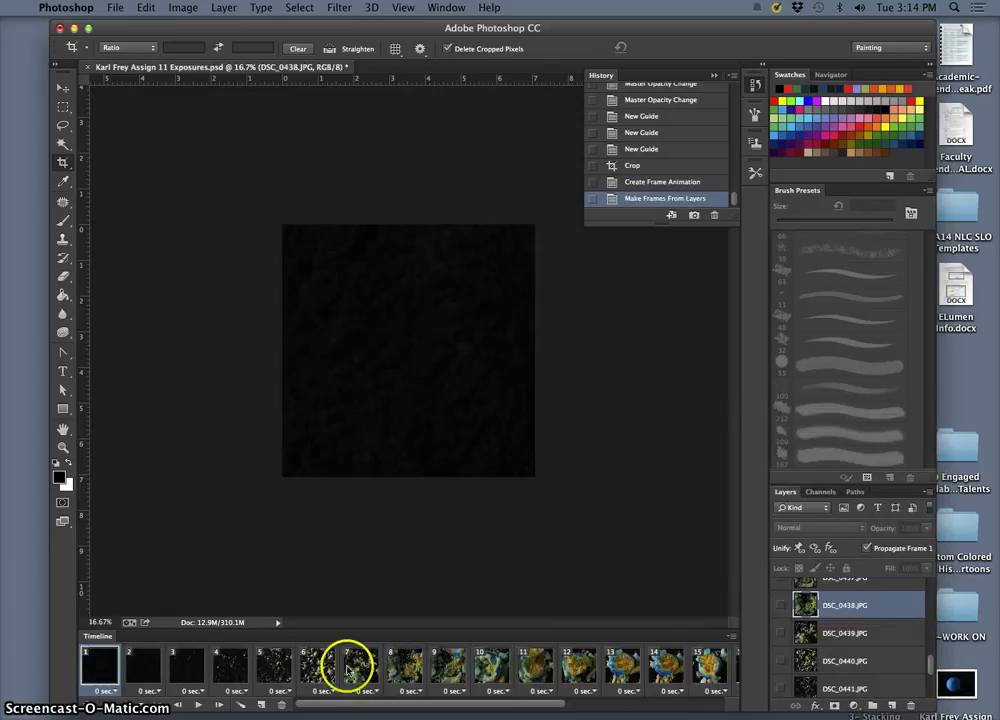
- Select all the animation frames and reverse their order
scroll(347, 665, right, 9)
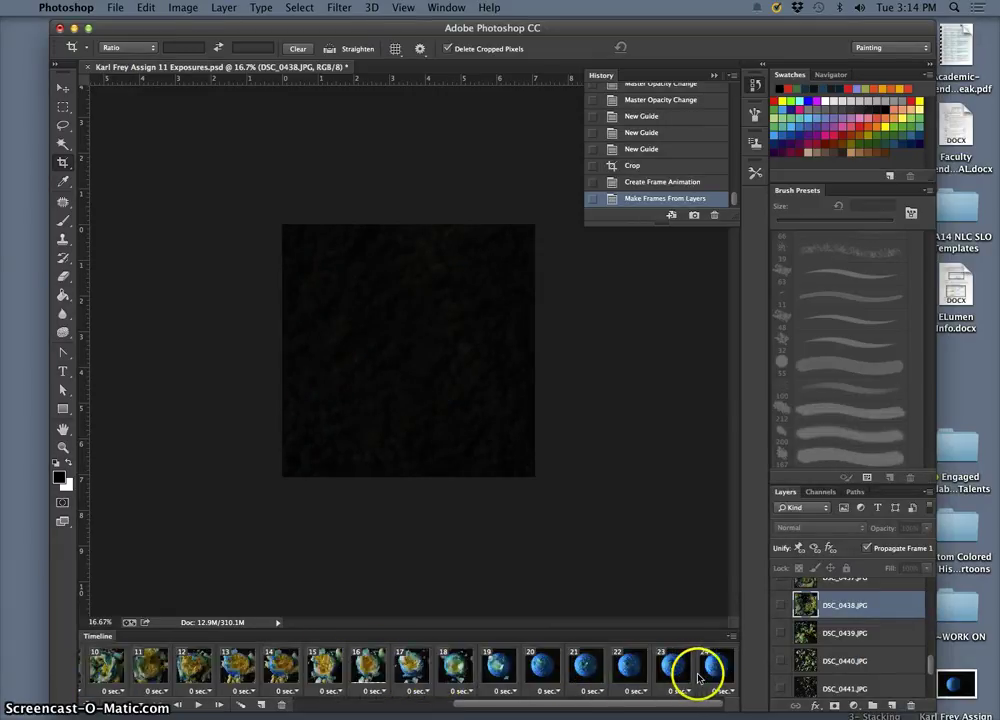
shift+click(710, 668)
click(734, 638)
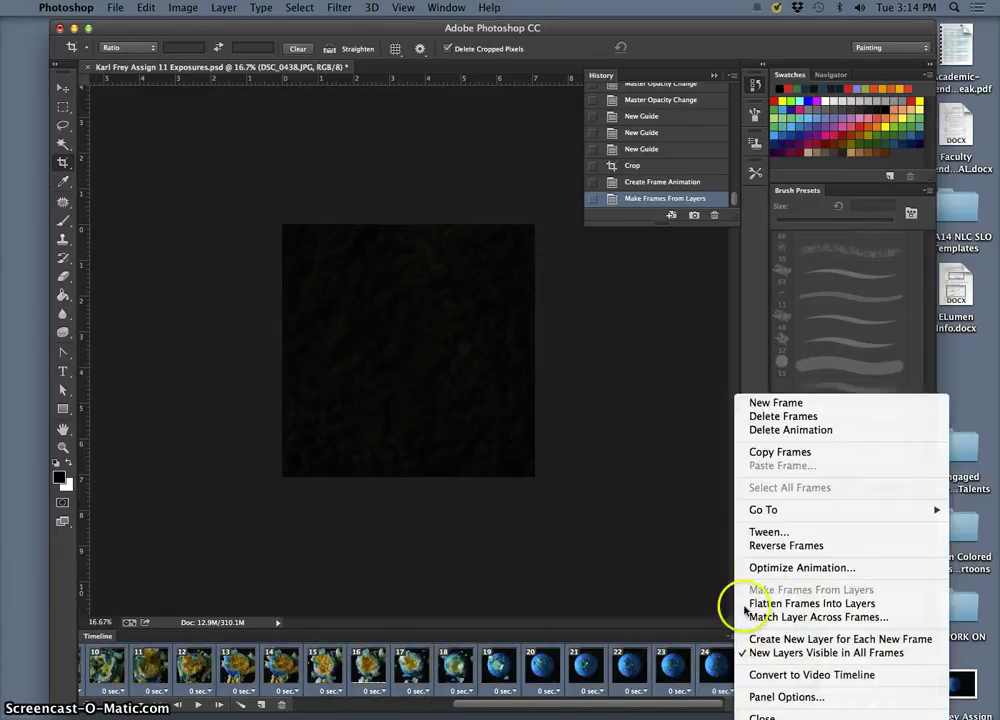
click(760, 543)
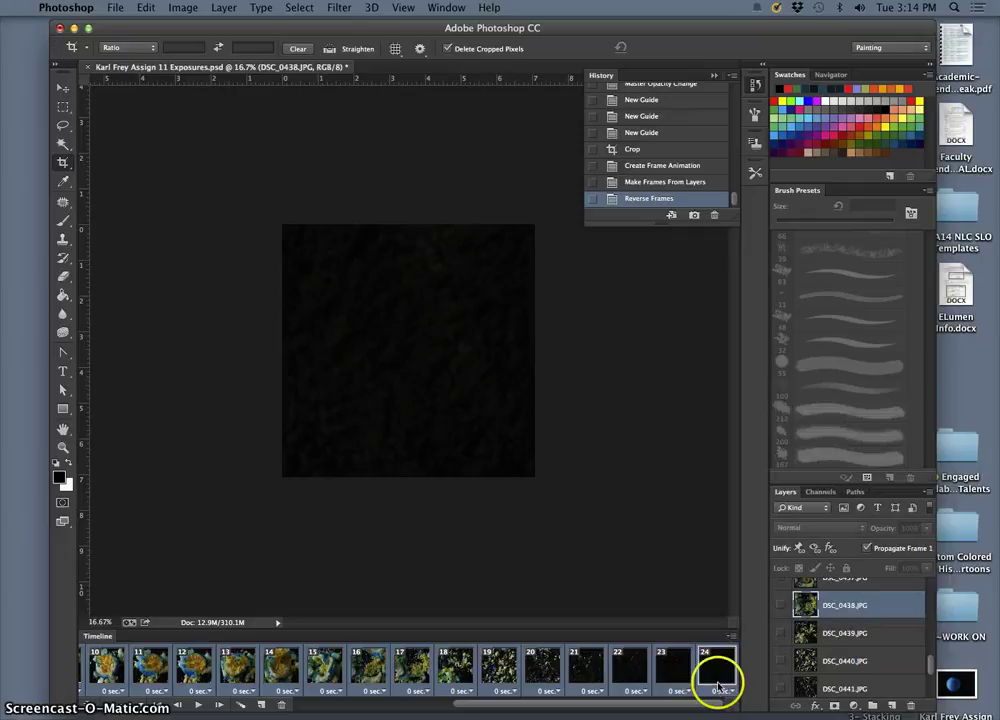
- Give every frame a 0.5 sec delay and set the loop count
click(718, 687)
click(722, 610)
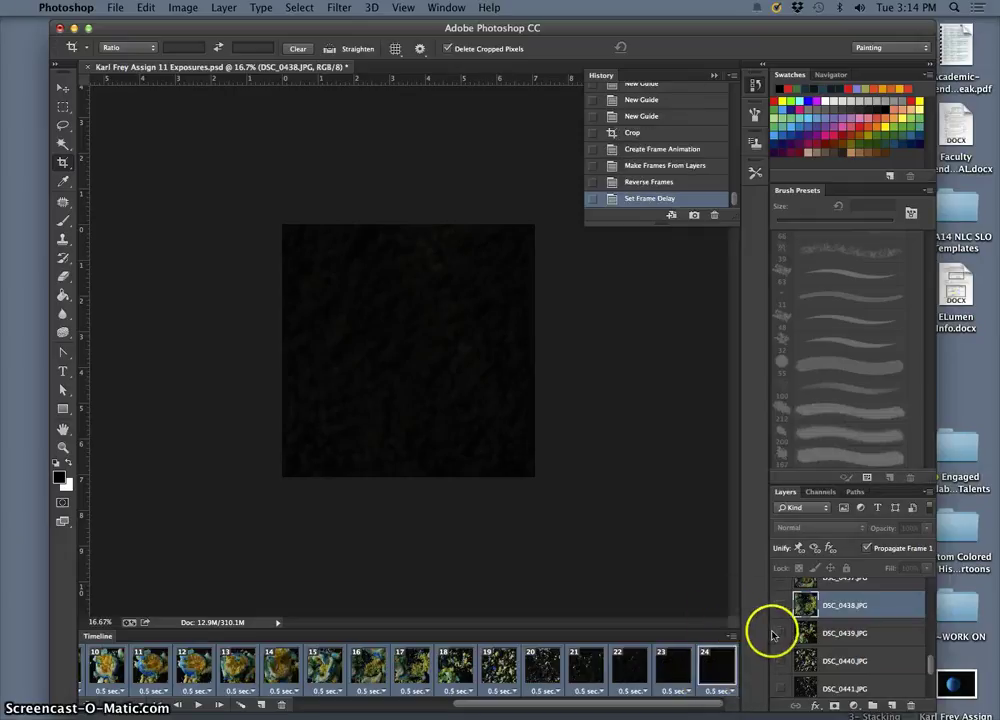
click(140, 705)
click(190, 700)
click(197, 705)
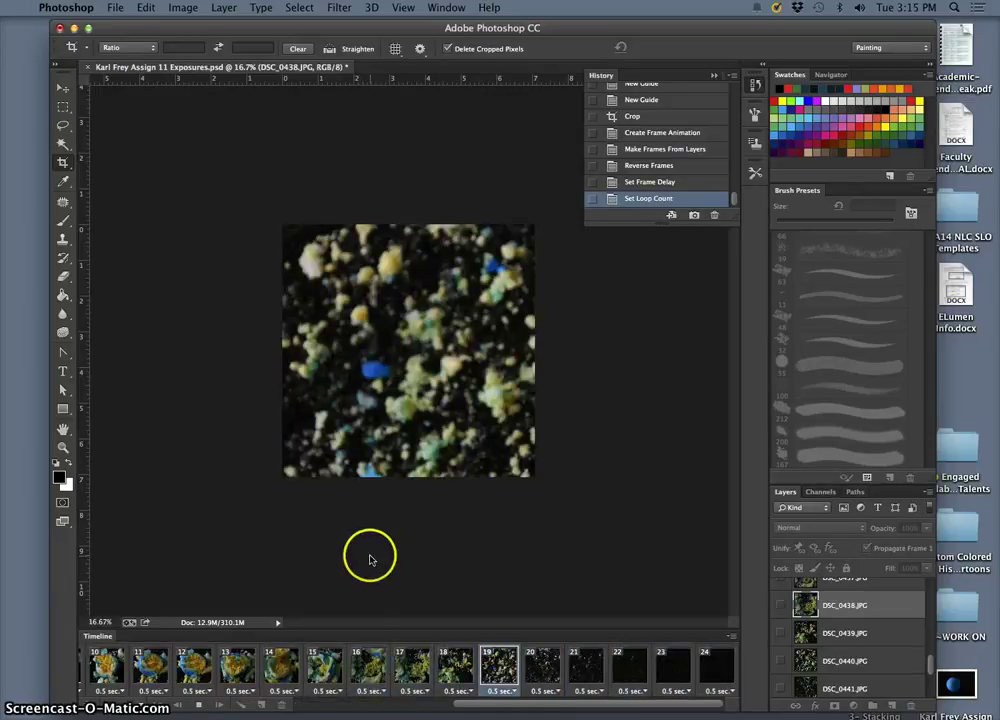
click(369, 560)
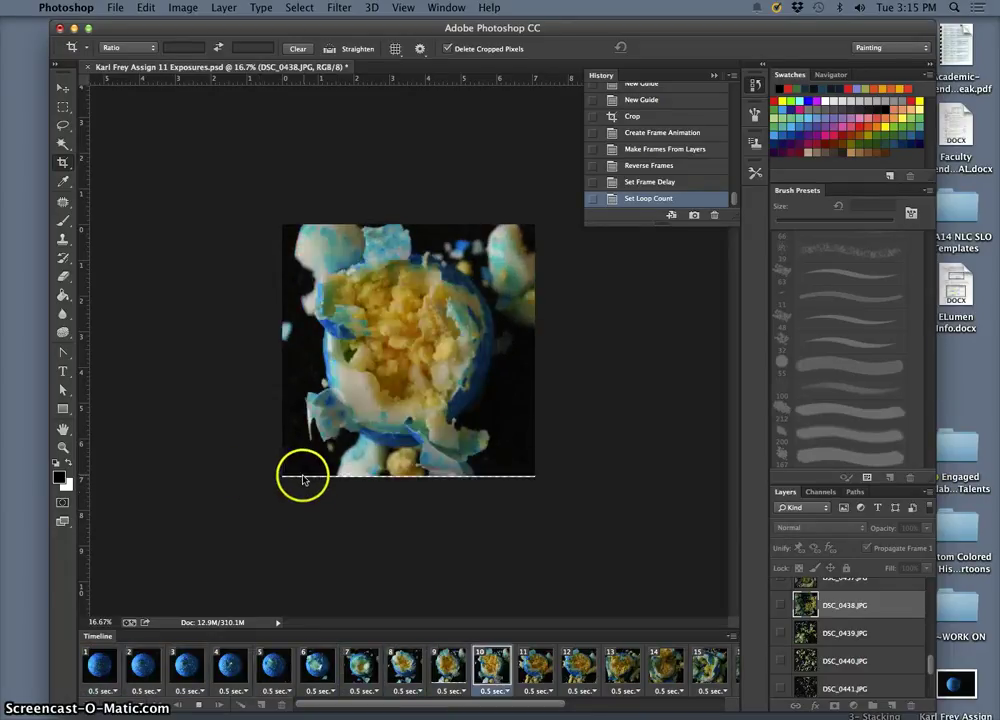
click(478, 665)
click(440, 668)
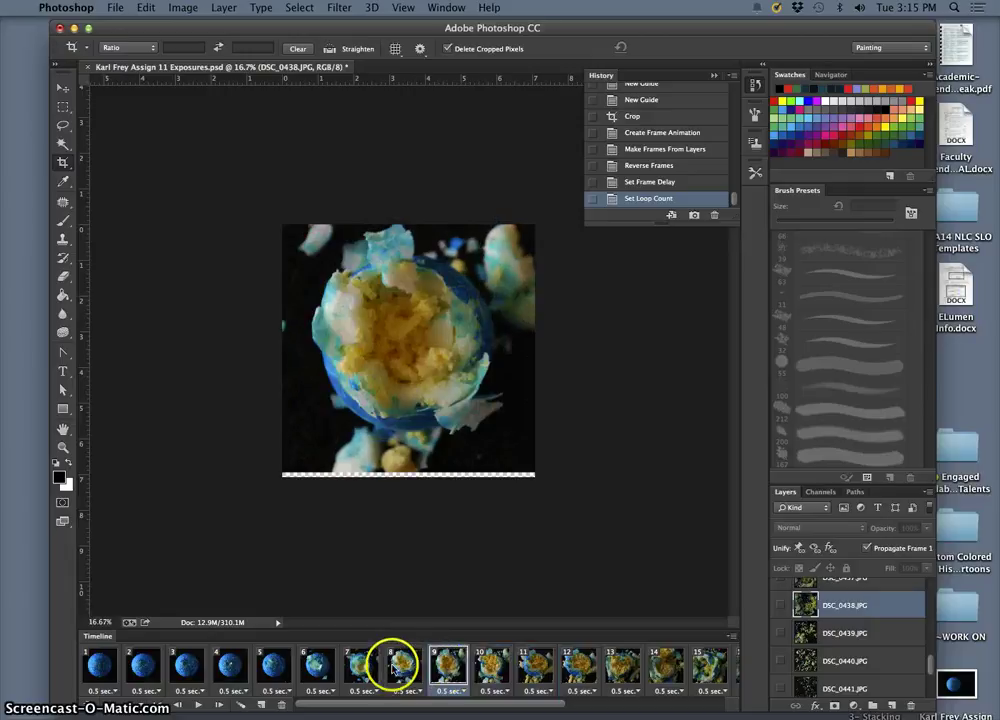
click(390, 668)
click(370, 665)
click(405, 665)
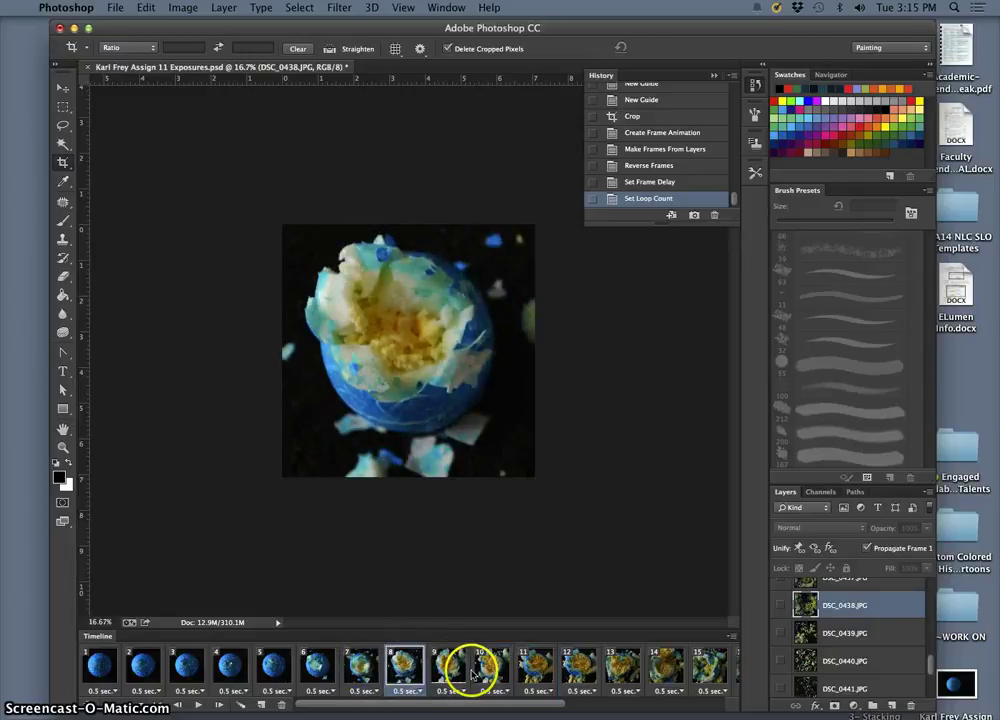
click(462, 668)
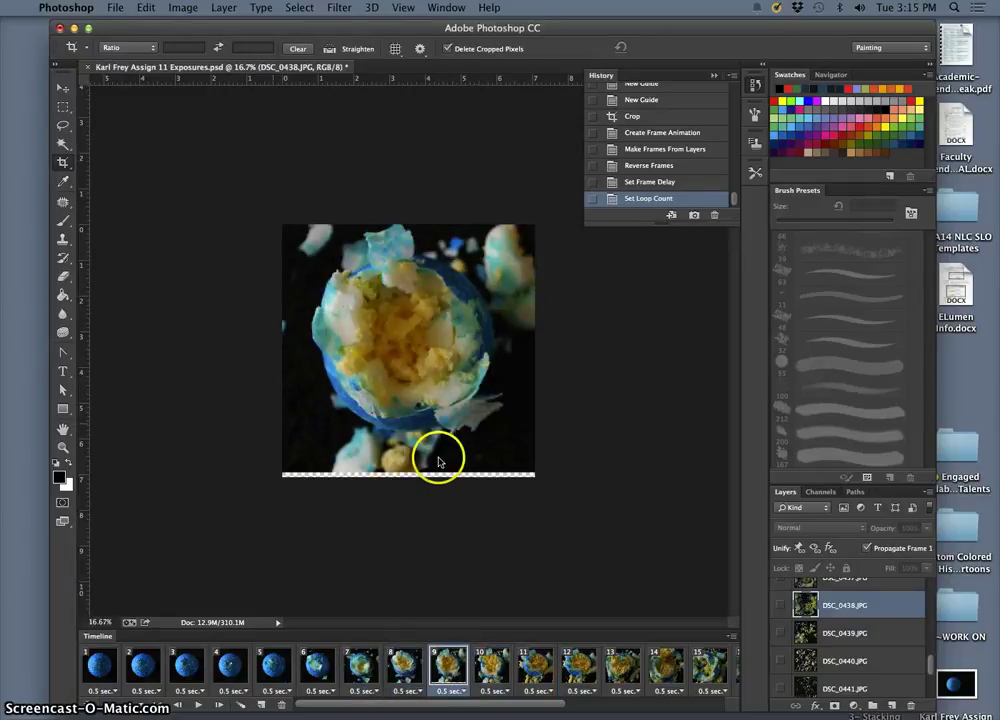
click(482, 667)
click(452, 662)
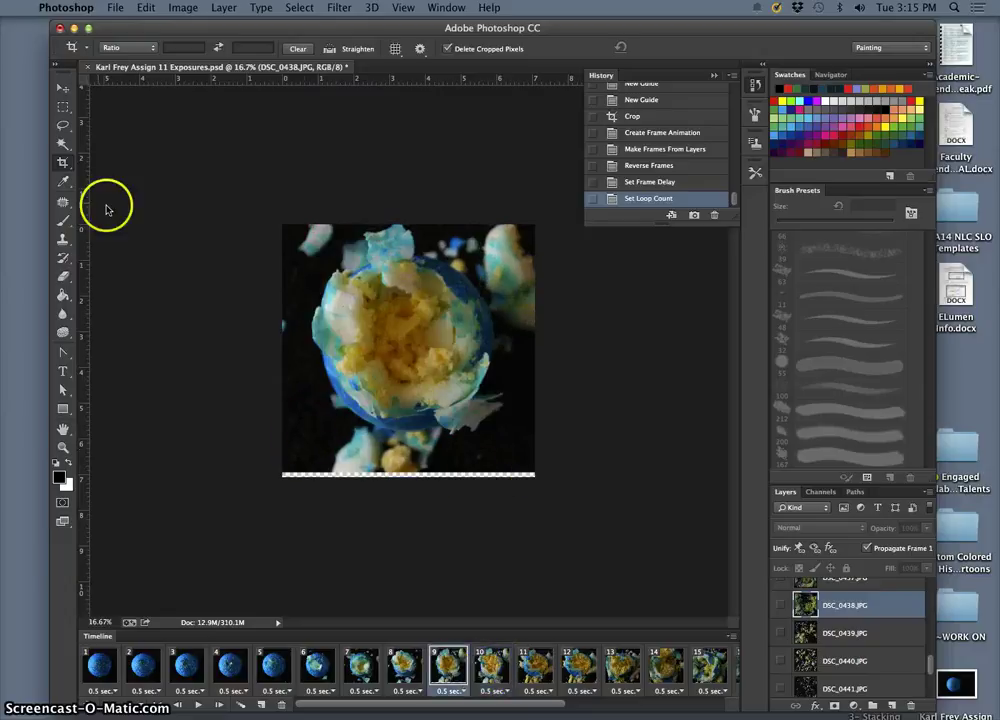
- Crop the canvas slightly inward to cut off the transparent bottom strip
click(62, 162)
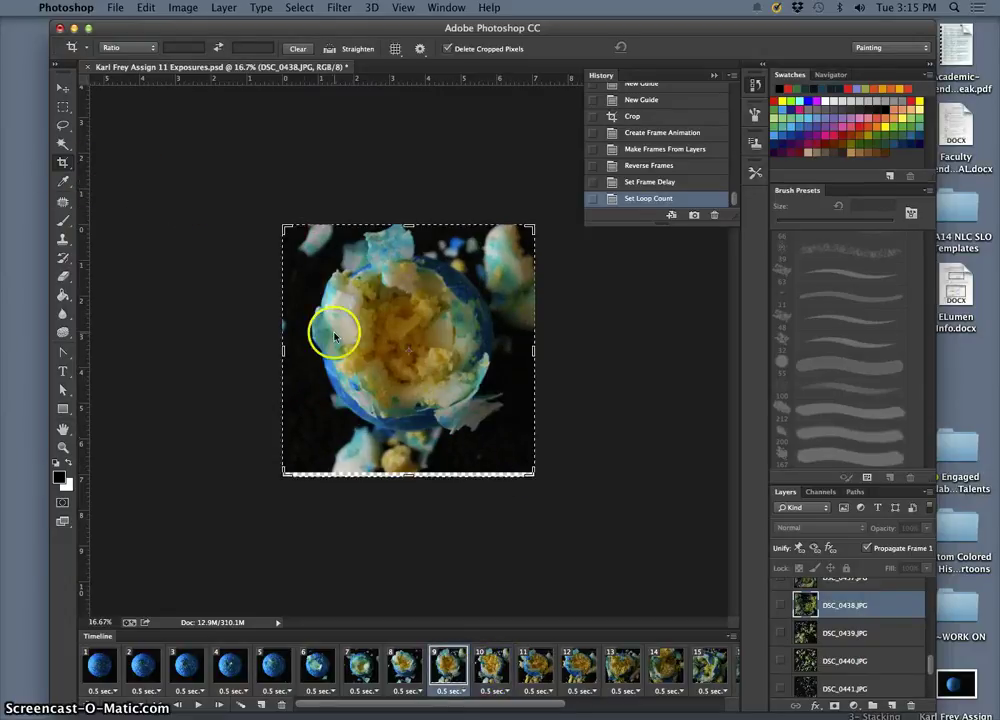
drag(284, 231, 290, 232)
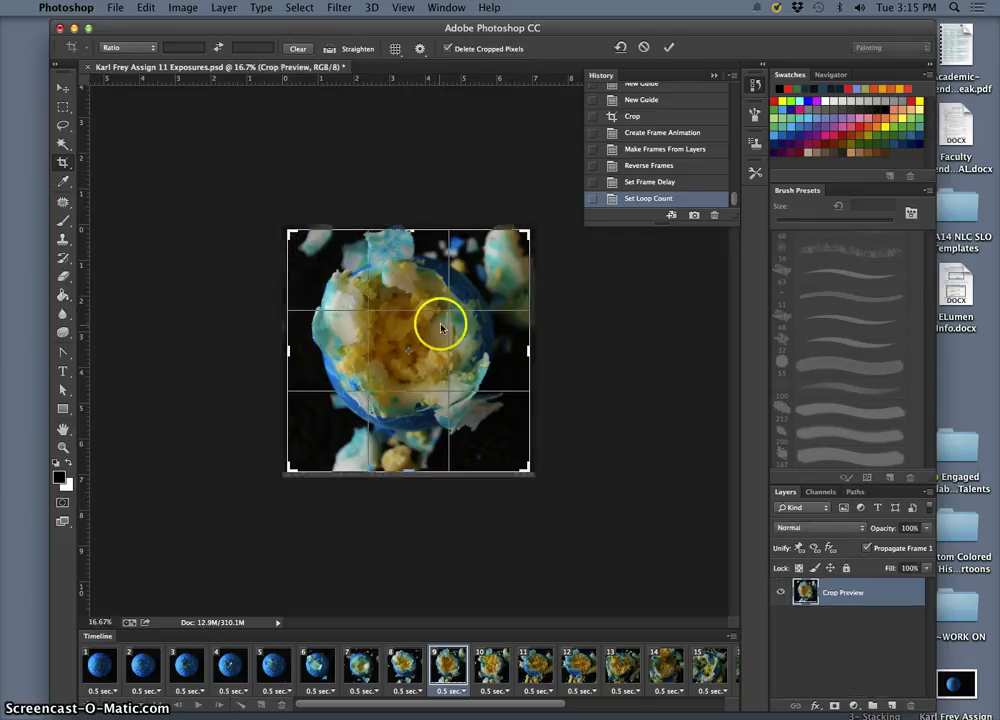
key(Return)
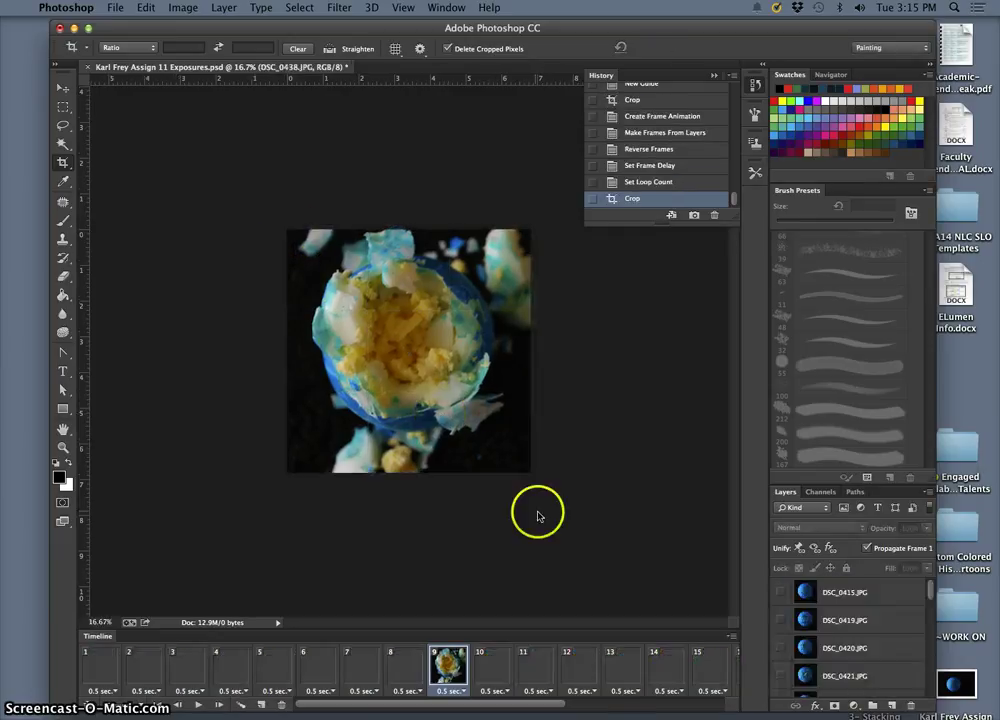
- Play the animation, stop it, and check the crop on frames 17 and 18
click(198, 705)
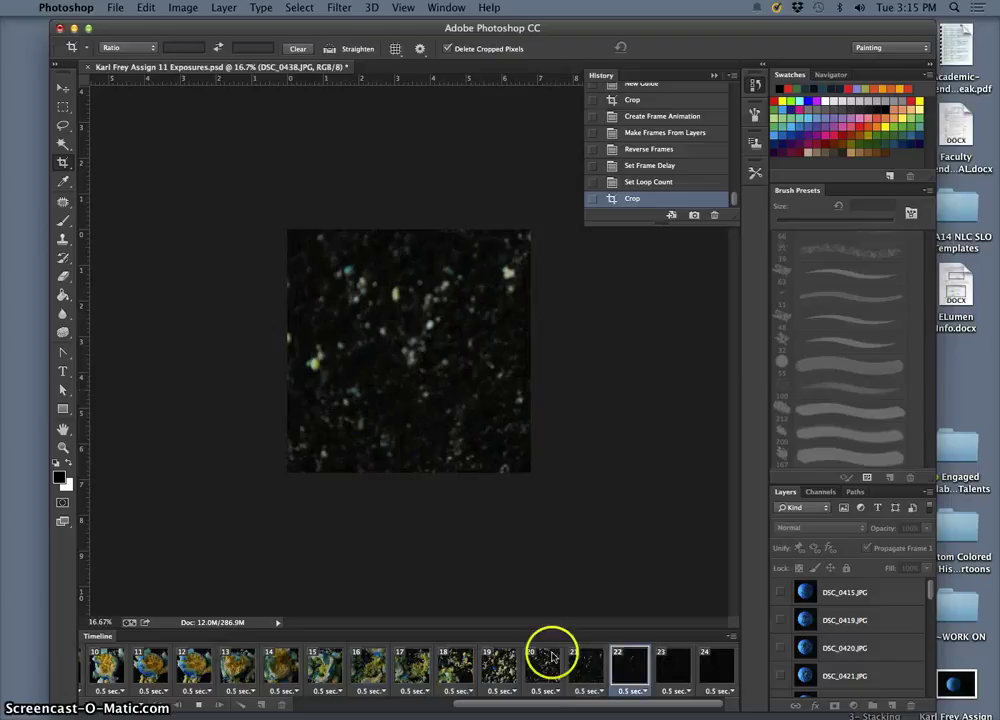
click(495, 665)
click(455, 665)
click(410, 665)
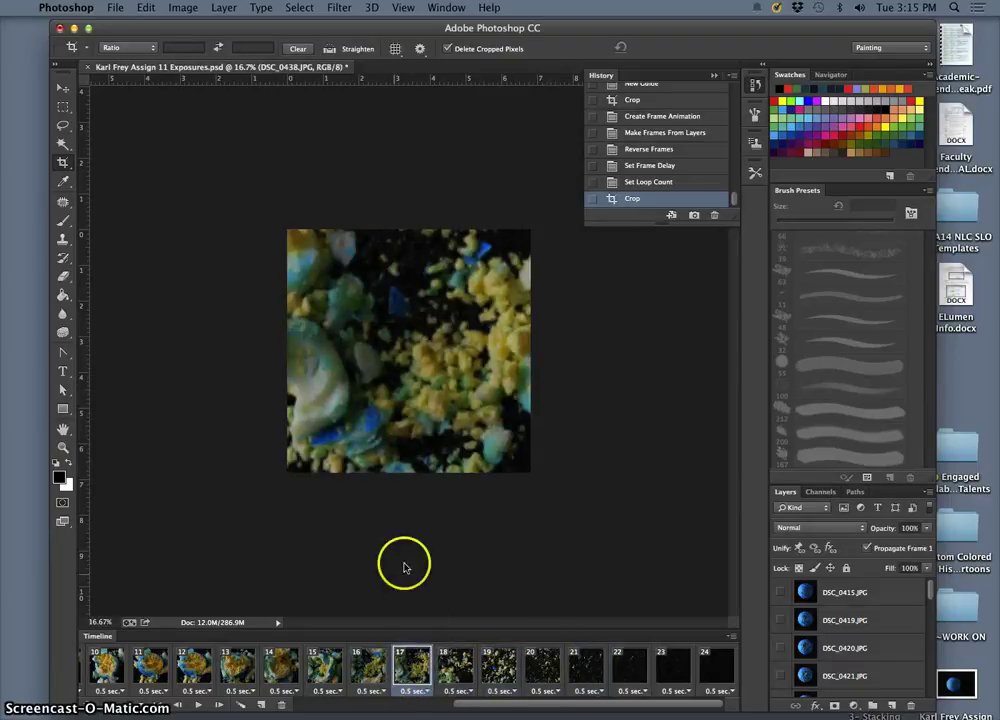
click(457, 660)
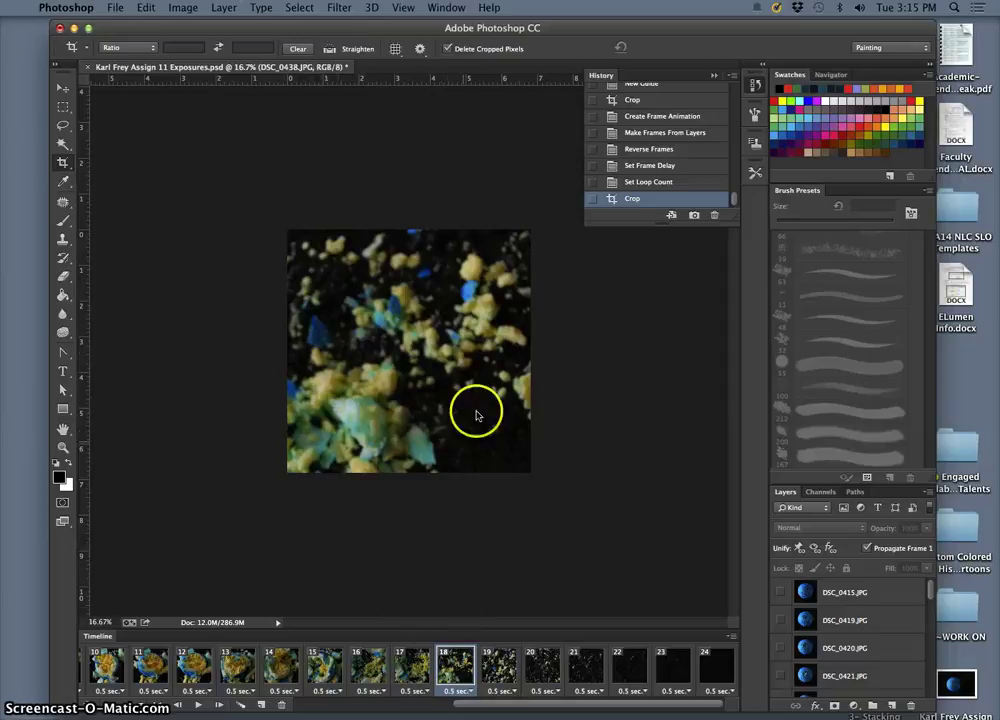
click(423, 672)
click(455, 666)
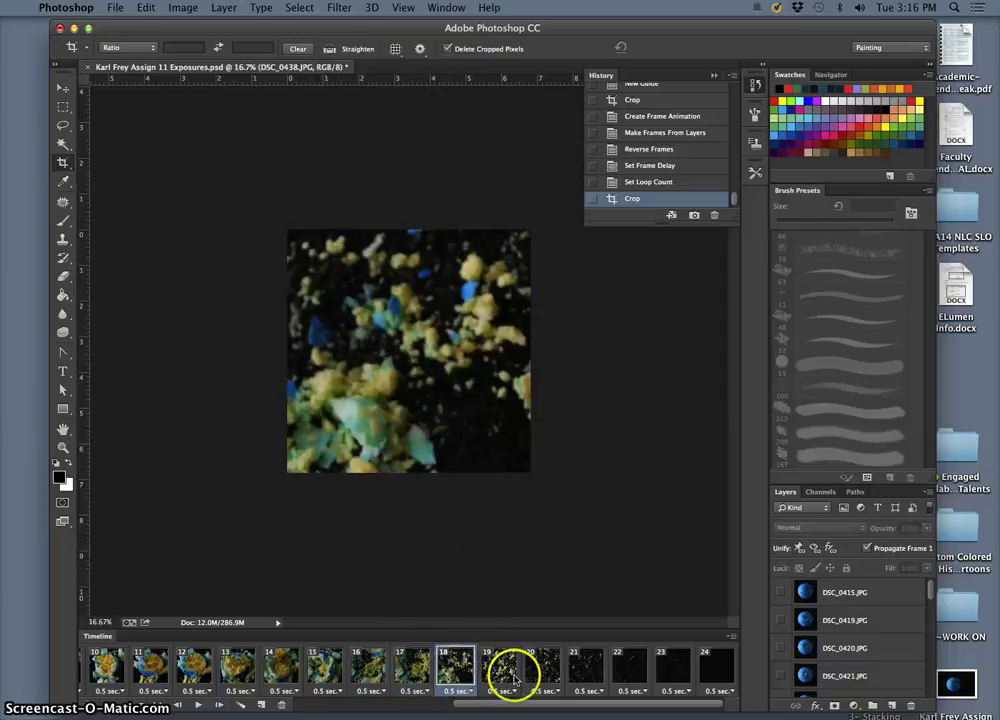
- Step through frames 19 to 24, then play the animation again
click(505, 666)
click(553, 674)
click(595, 668)
click(640, 670)
click(675, 675)
click(705, 668)
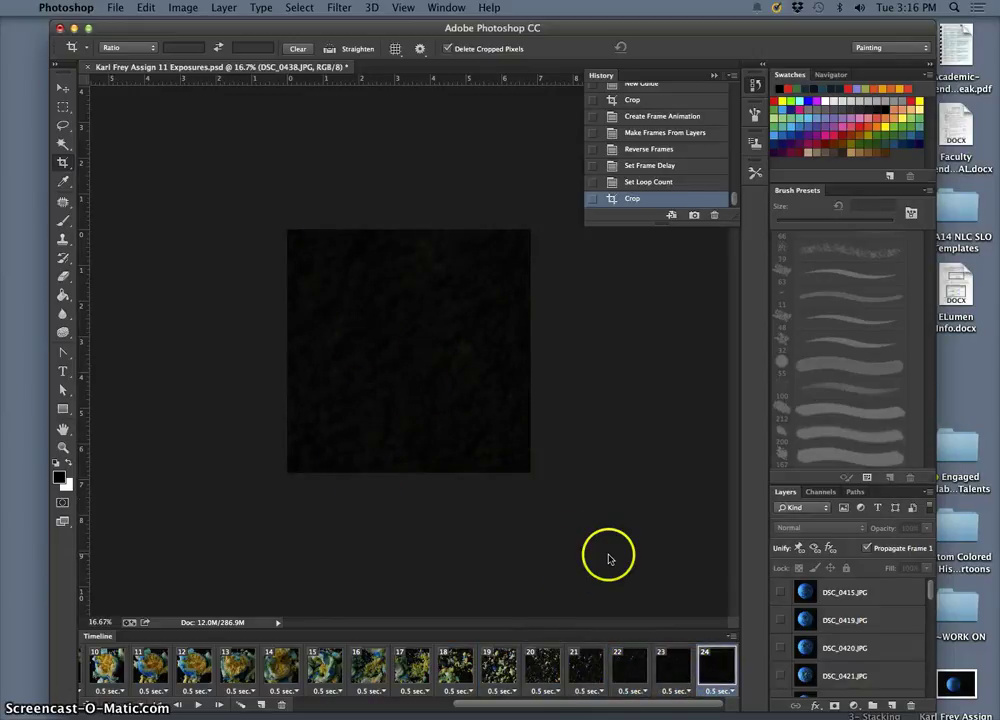
click(198, 705)
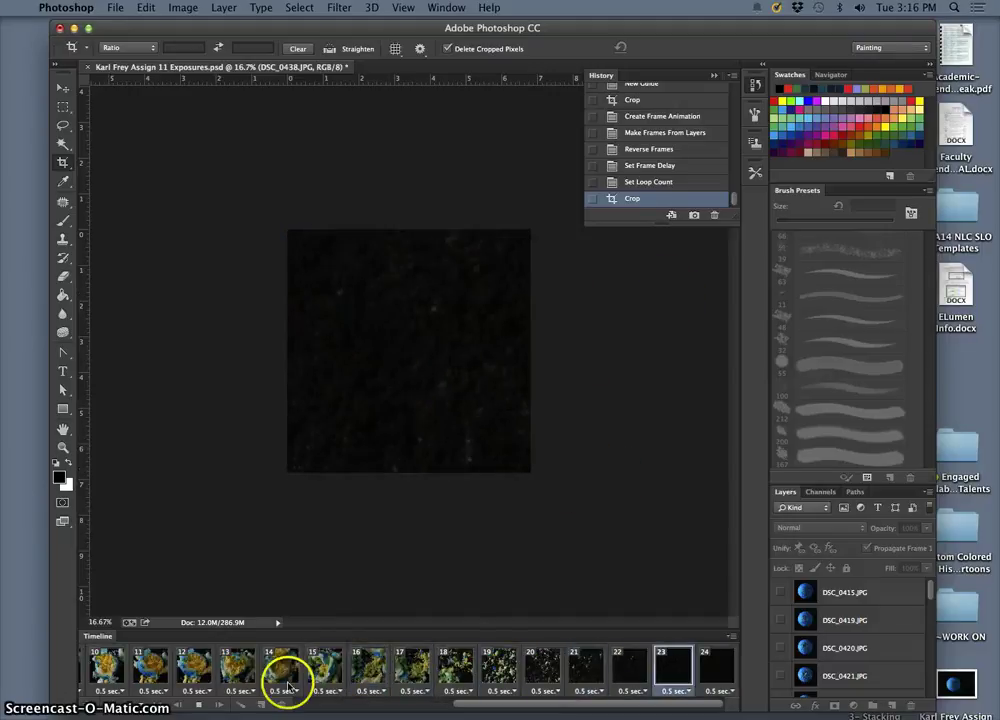
- On frame 1 with DSC_0415.JPG selected, add a Levels 1 adjustment layer at default settings
click(200, 706)
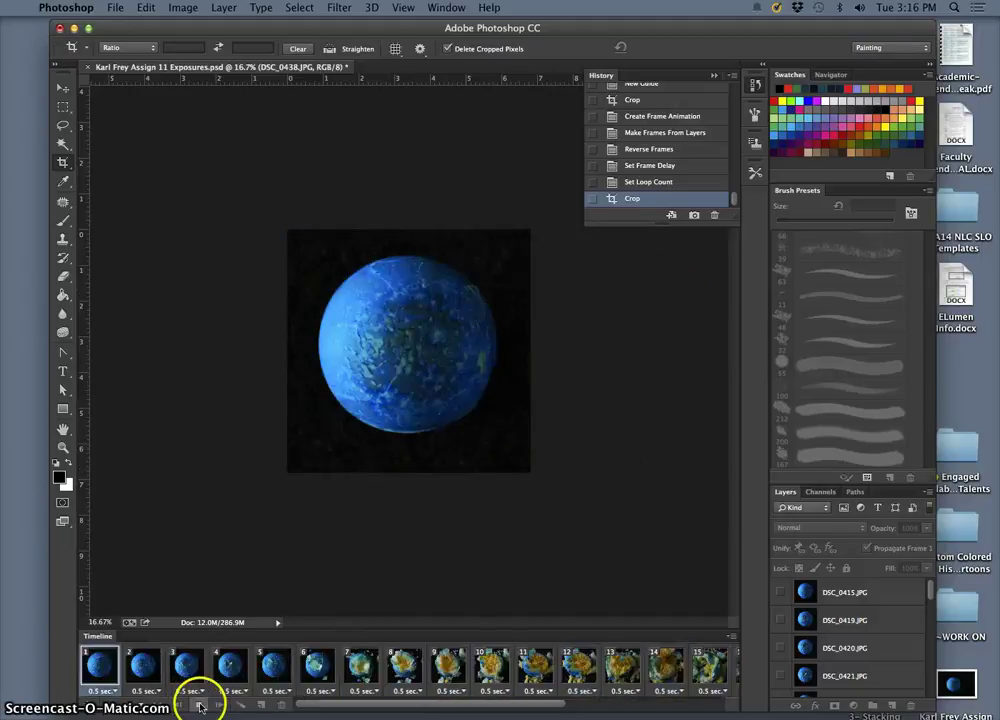
click(868, 593)
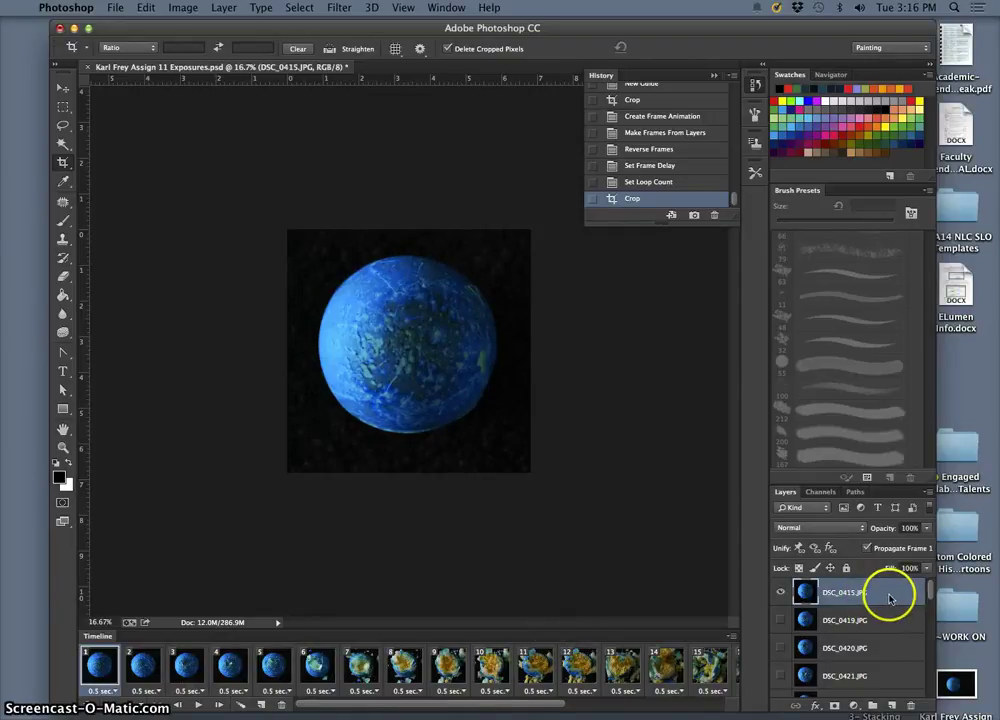
click(224, 7)
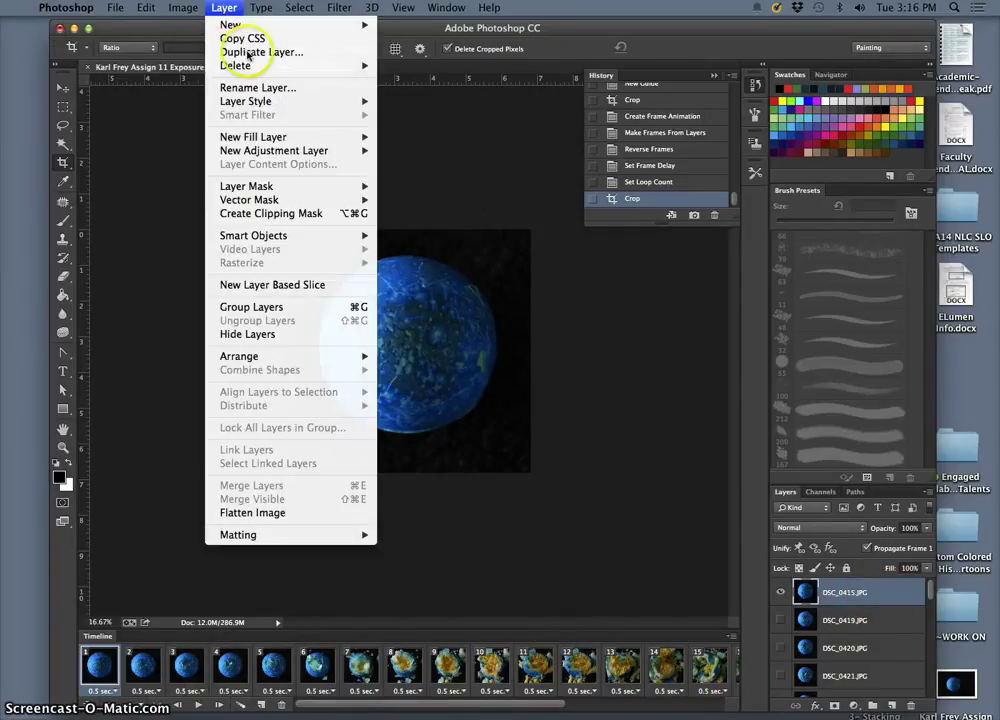
mouse_move(278, 140)
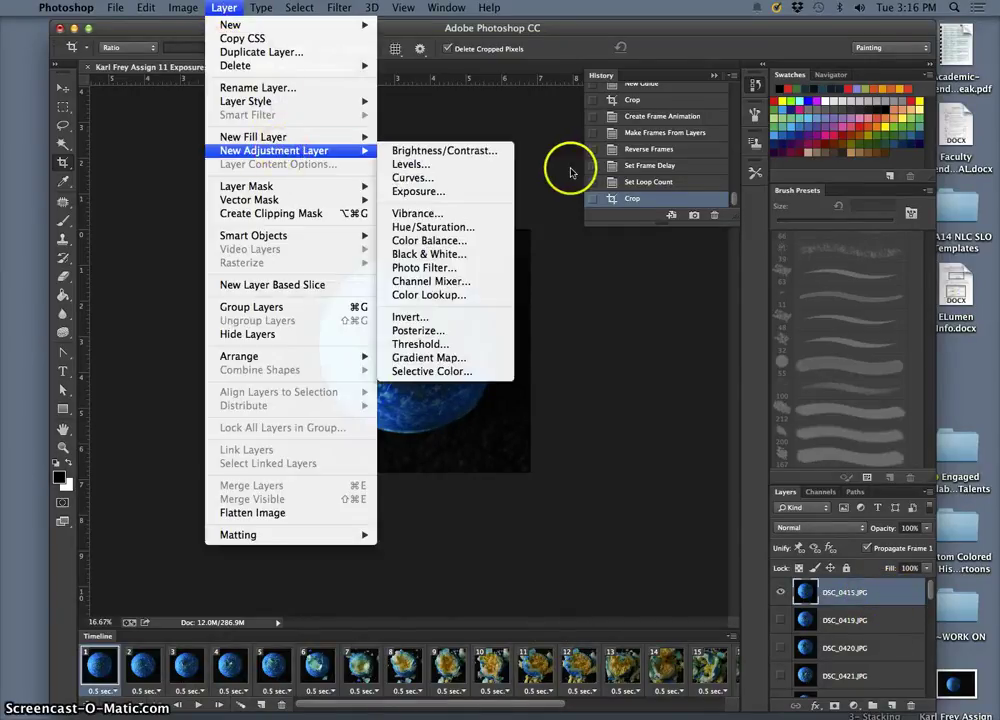
click(428, 165)
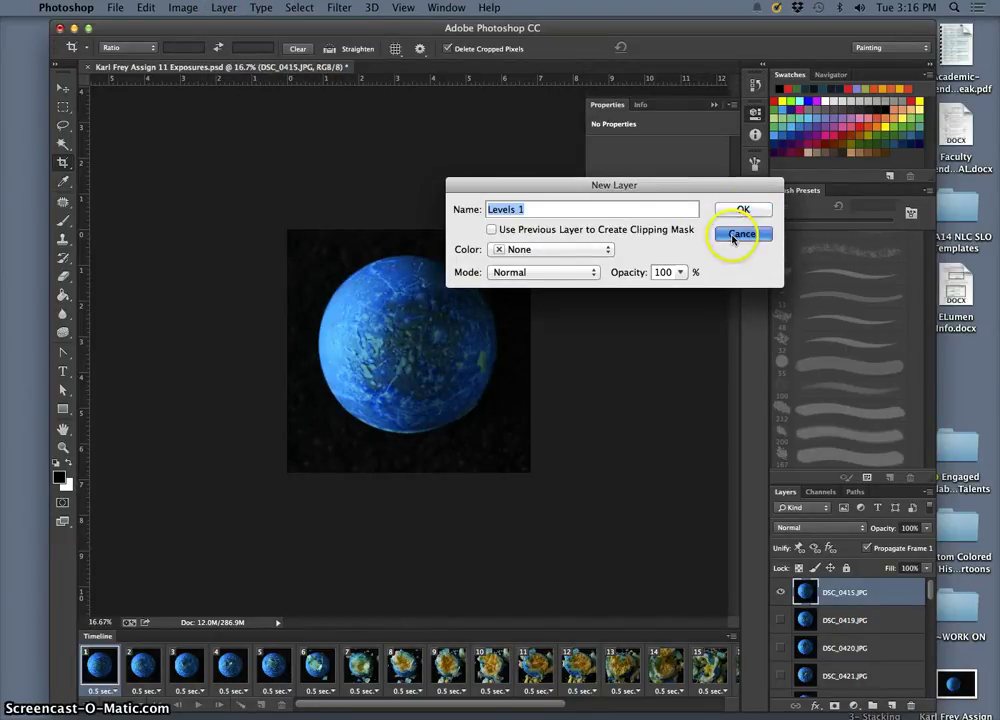
click(742, 209)
click(224, 8)
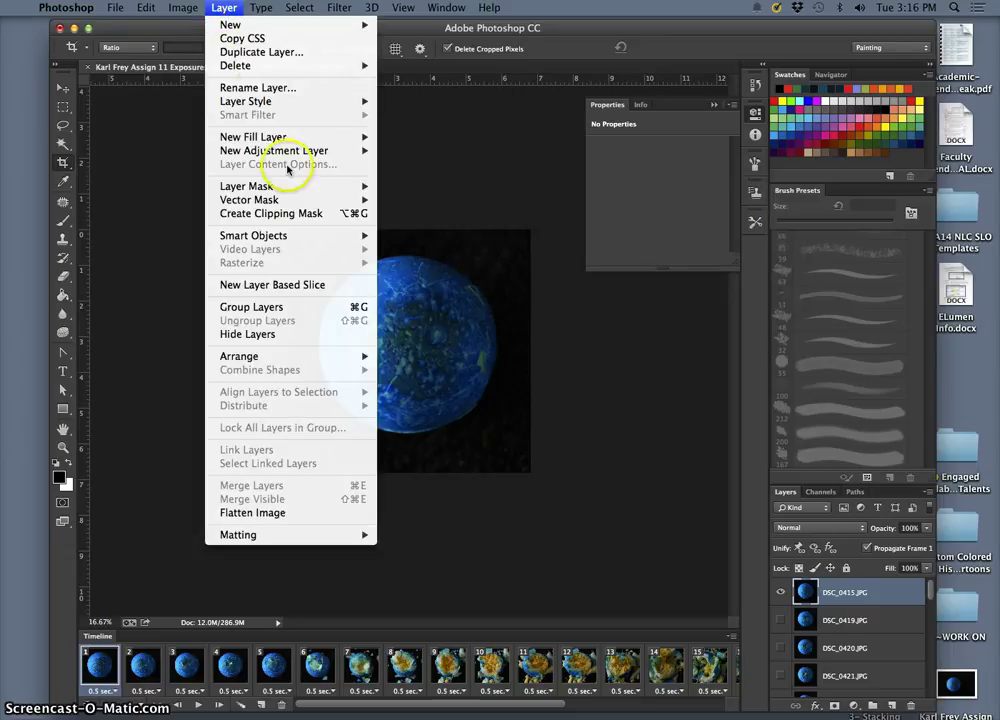
mouse_move(350, 150)
click(418, 165)
click(724, 208)
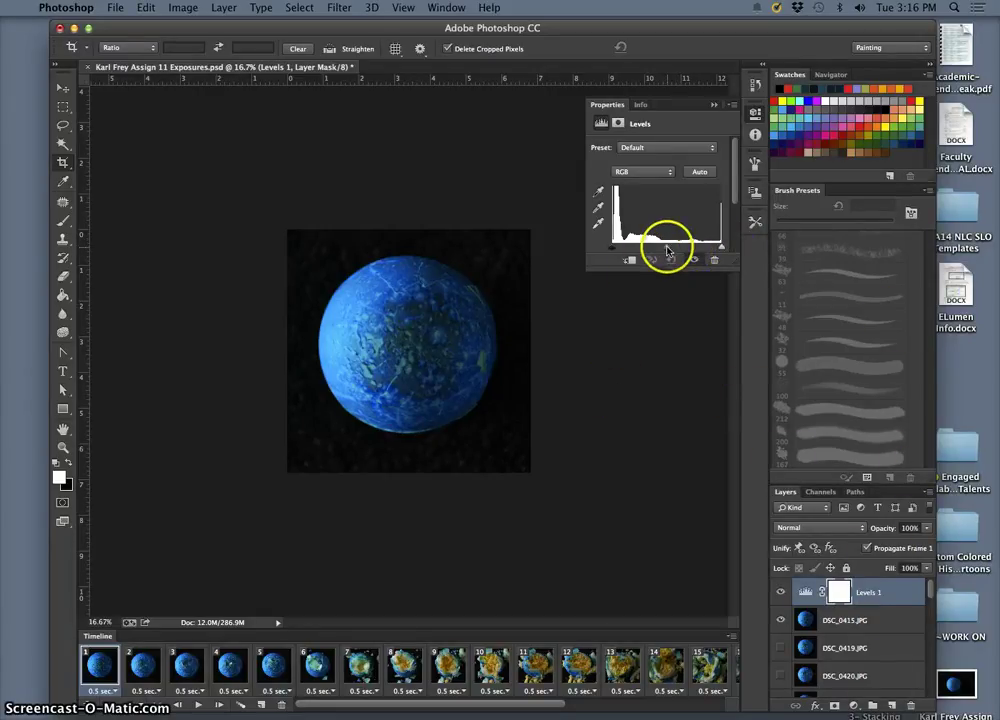
- Drag the Levels midtone and white-point sliders left, then preview the animation playback
drag(667, 250, 617, 253)
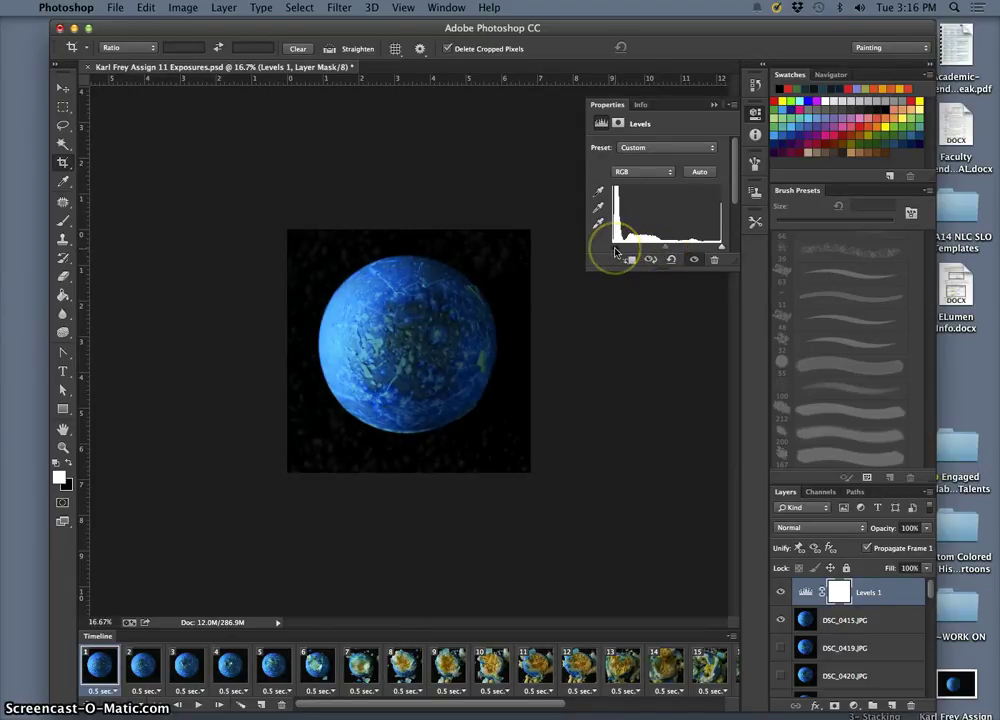
mouse_move(714, 247)
mouse_down()
mouse_move(692, 250)
mouse_move(713, 250)
mouse_up()
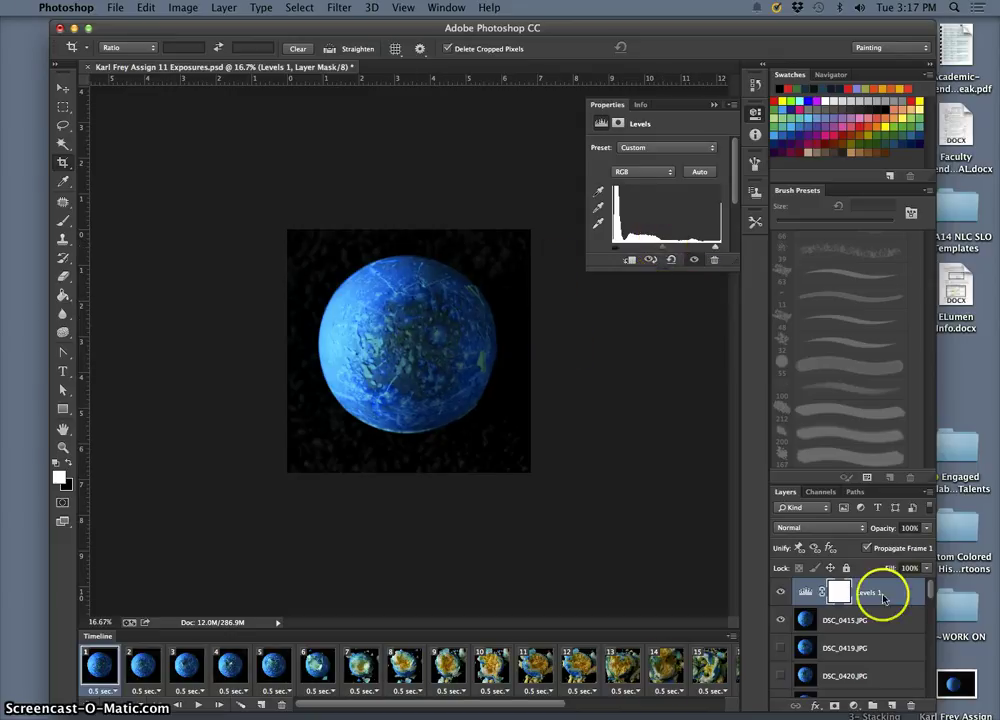
click(200, 706)
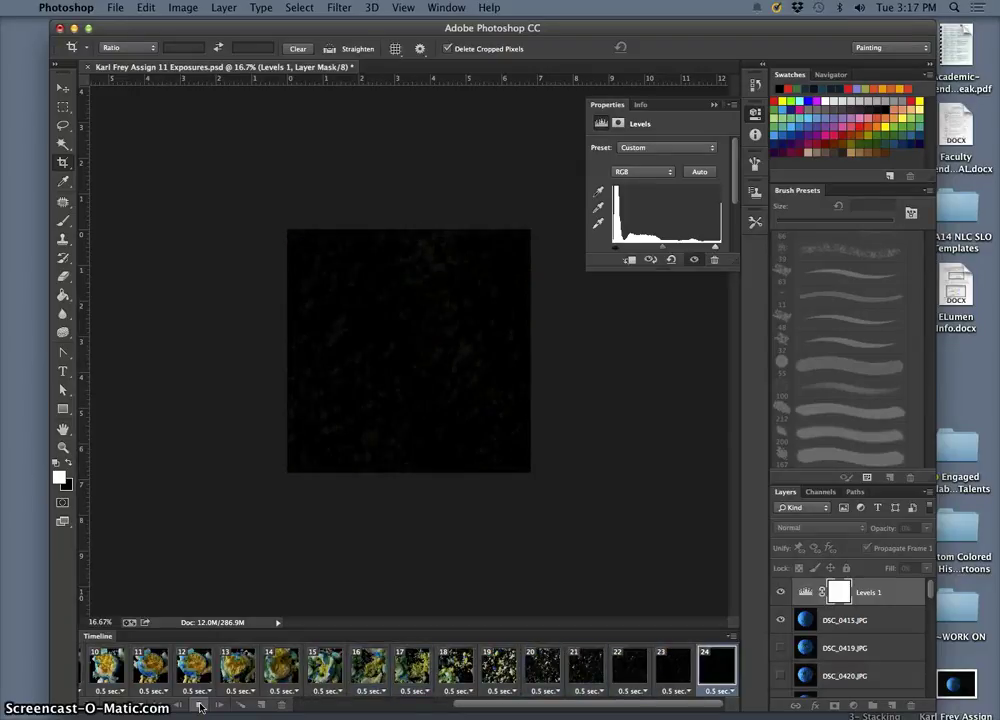
click(200, 706)
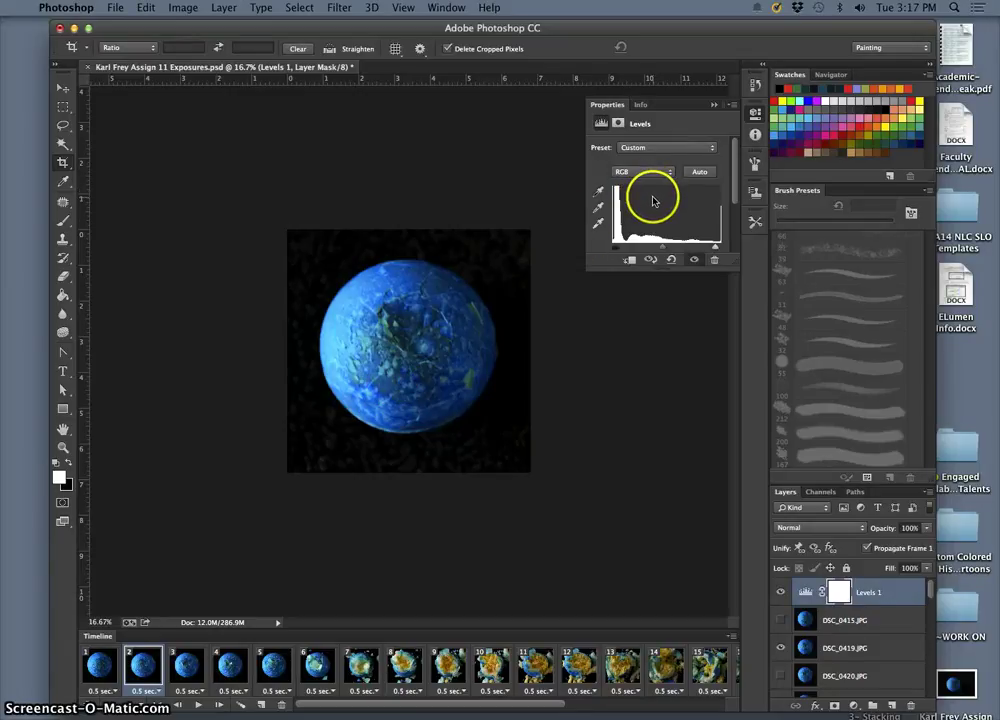
- Add a Color Balance 1 adjustment layer above Levels 1
click(222, 8)
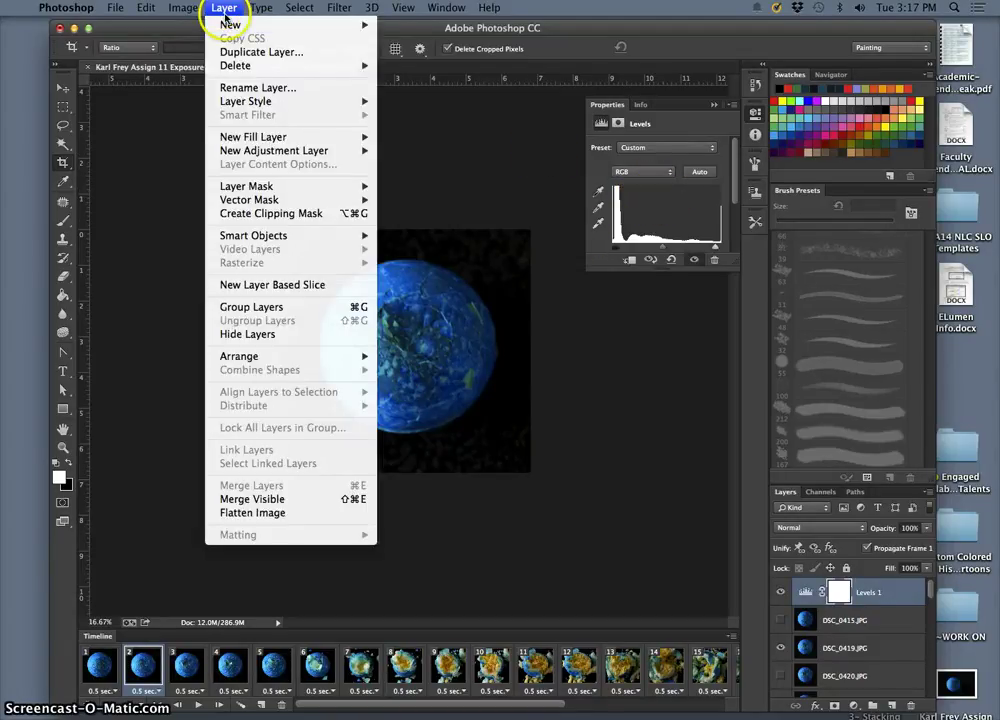
mouse_move(275, 150)
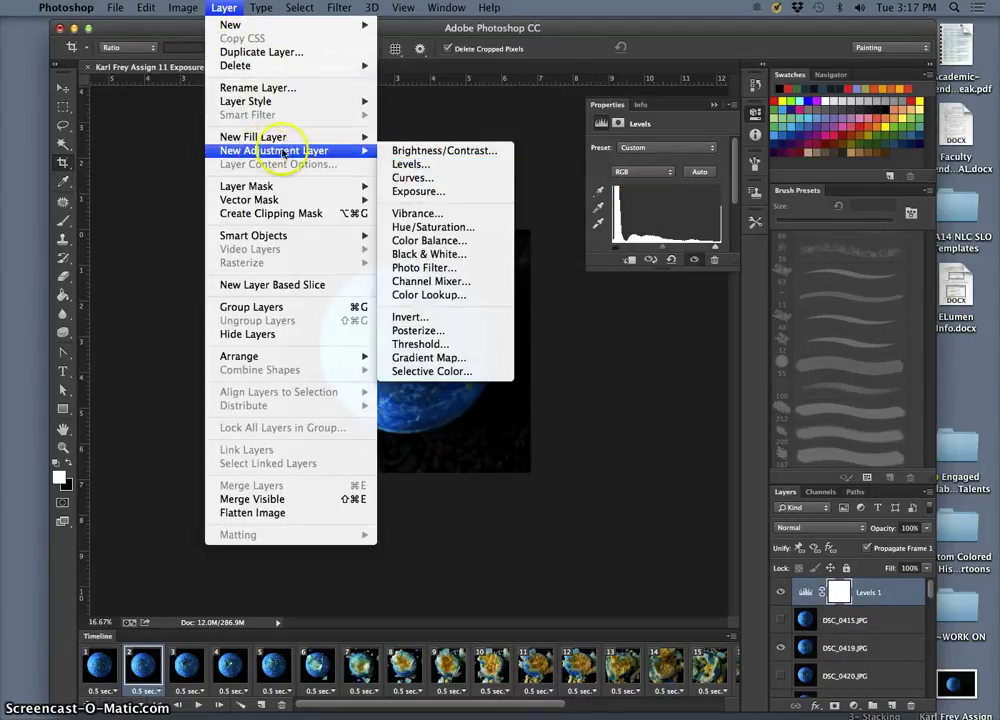
click(432, 241)
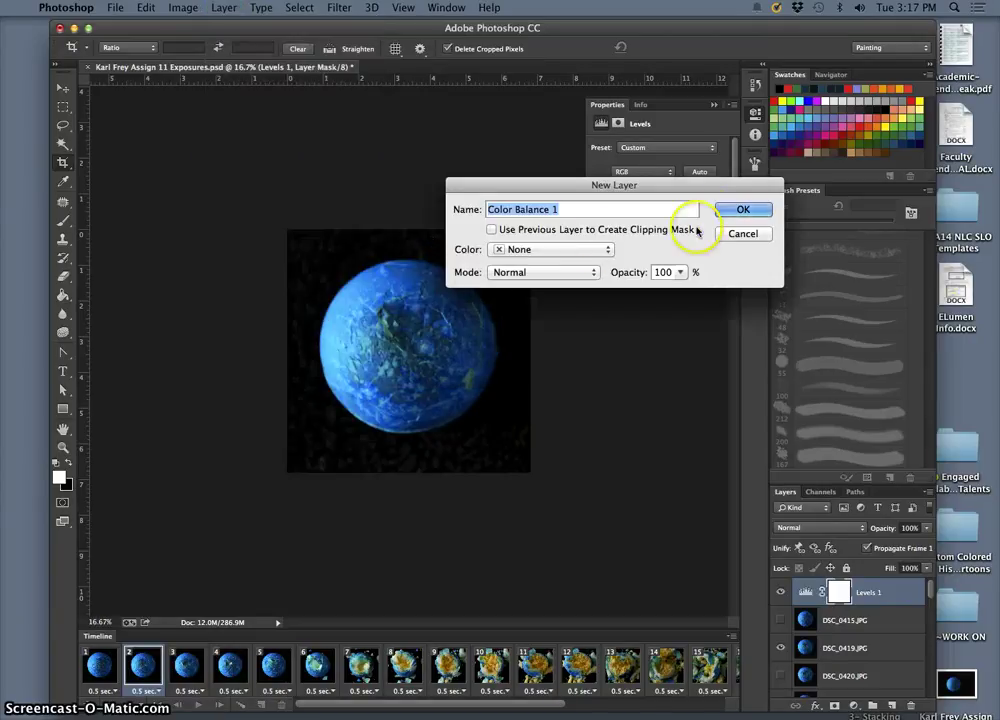
click(722, 210)
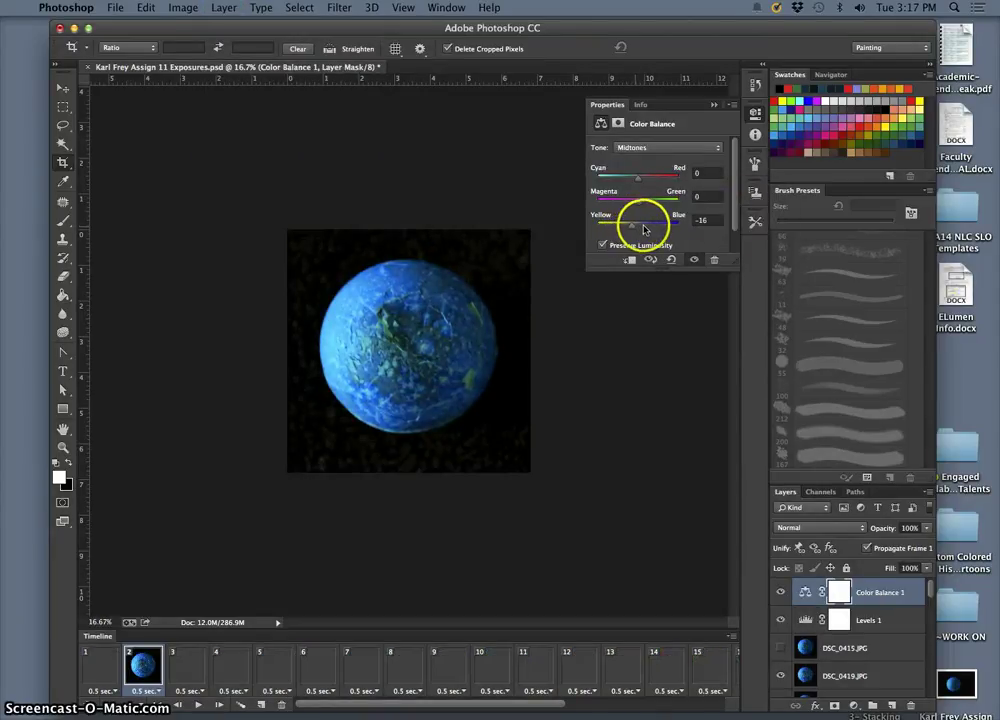
- Tint midtones toward cyan and green, highlights toward magenta, and shadows to -12, -9, +10
drag(627, 182, 620, 182)
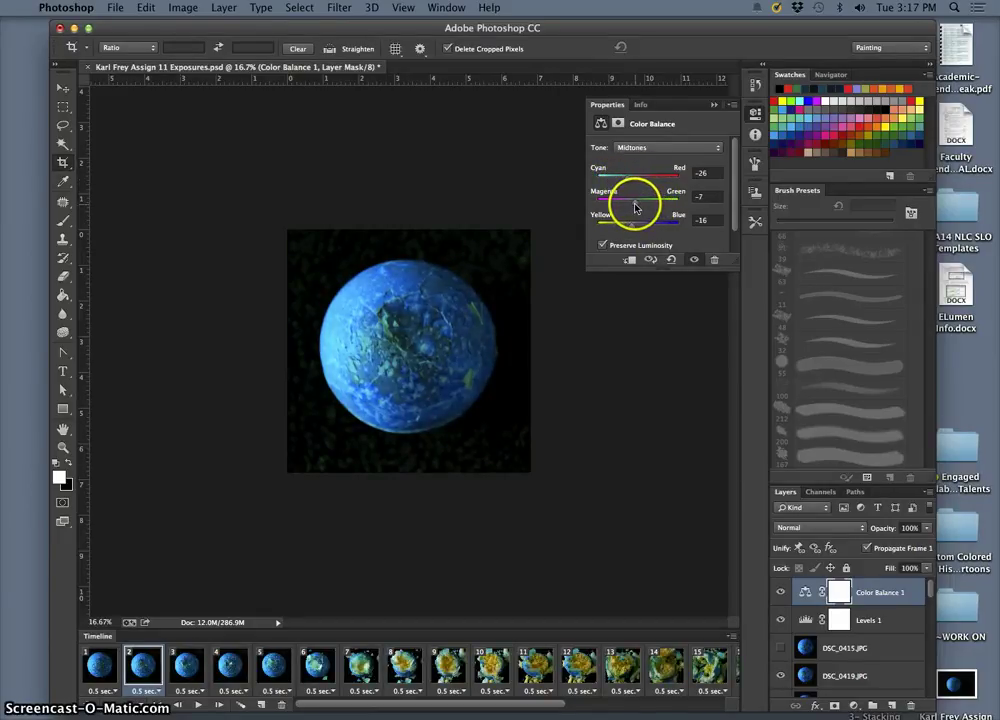
drag(632, 207, 636, 208)
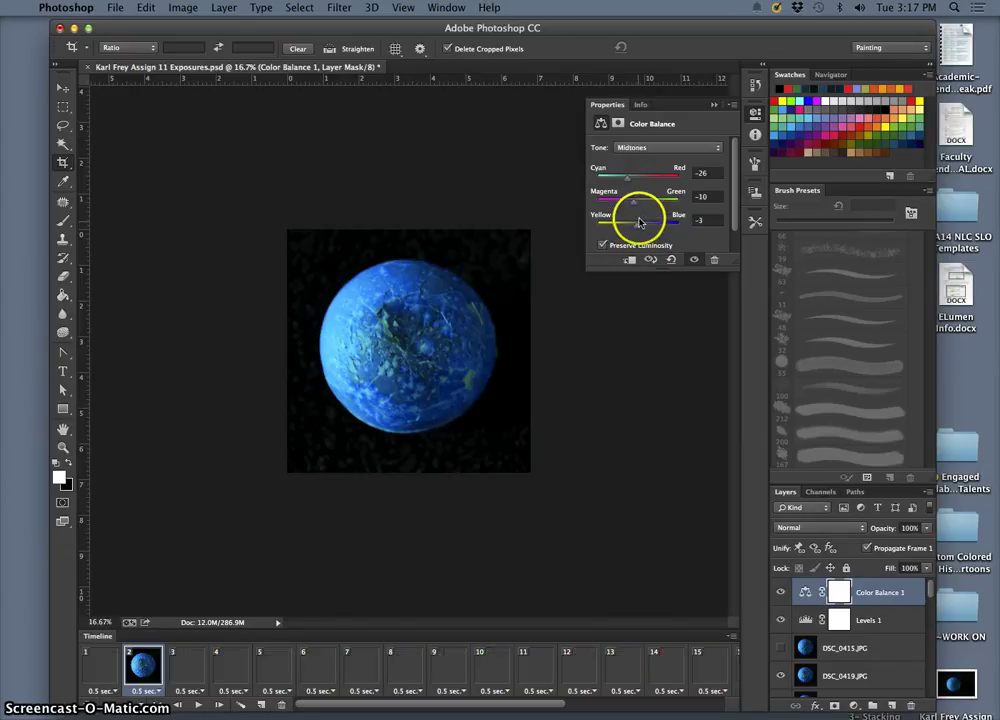
click(634, 147)
click(640, 156)
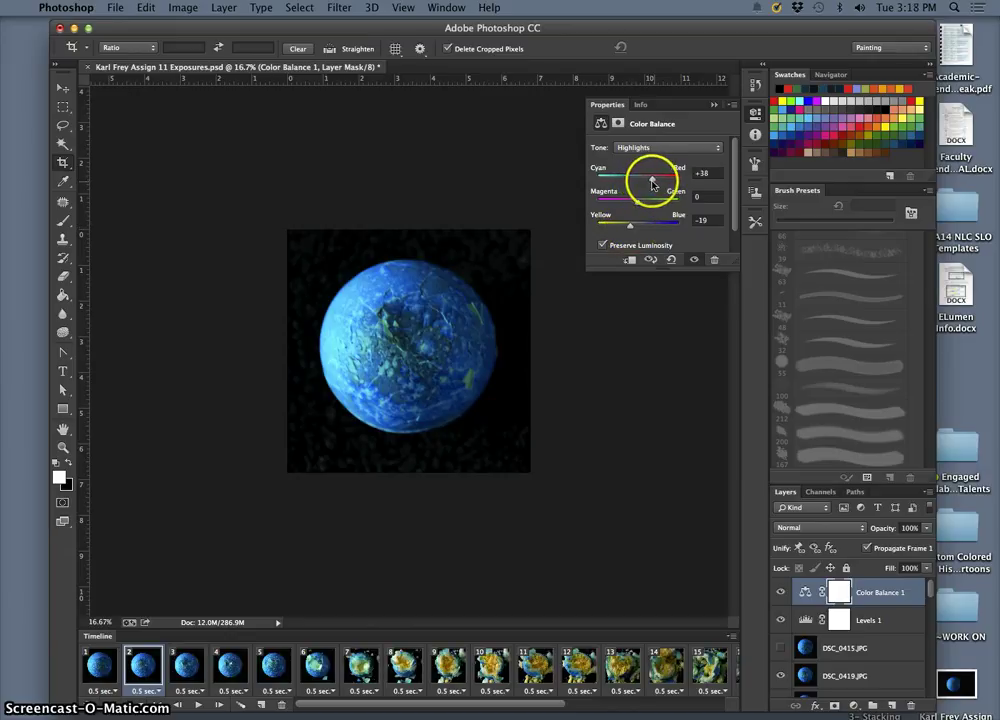
drag(641, 201, 636, 205)
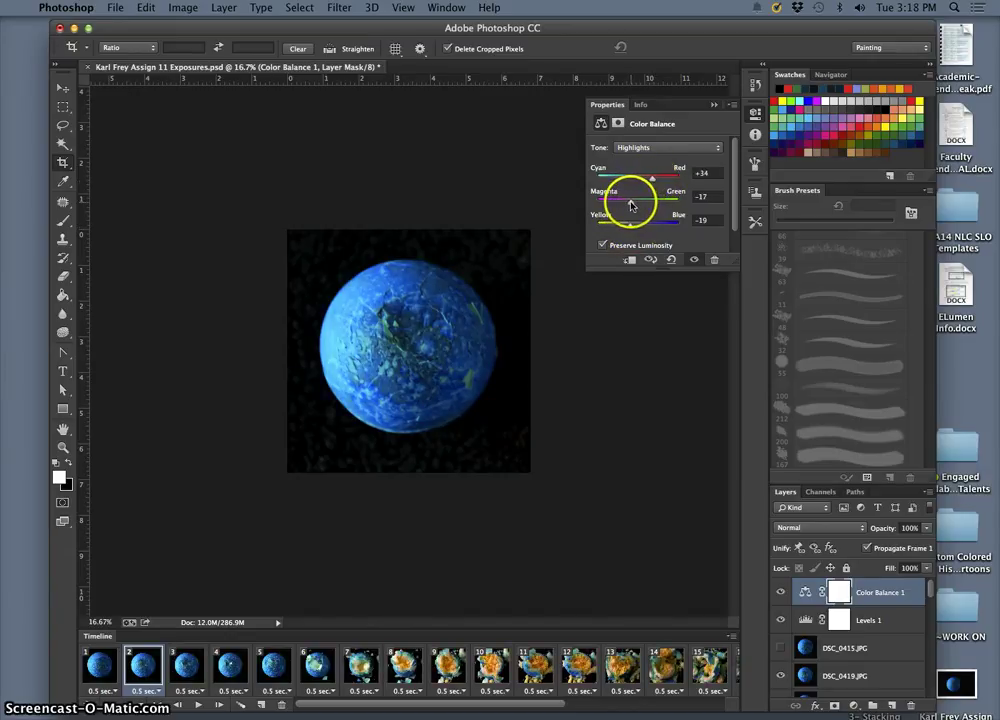
click(633, 147)
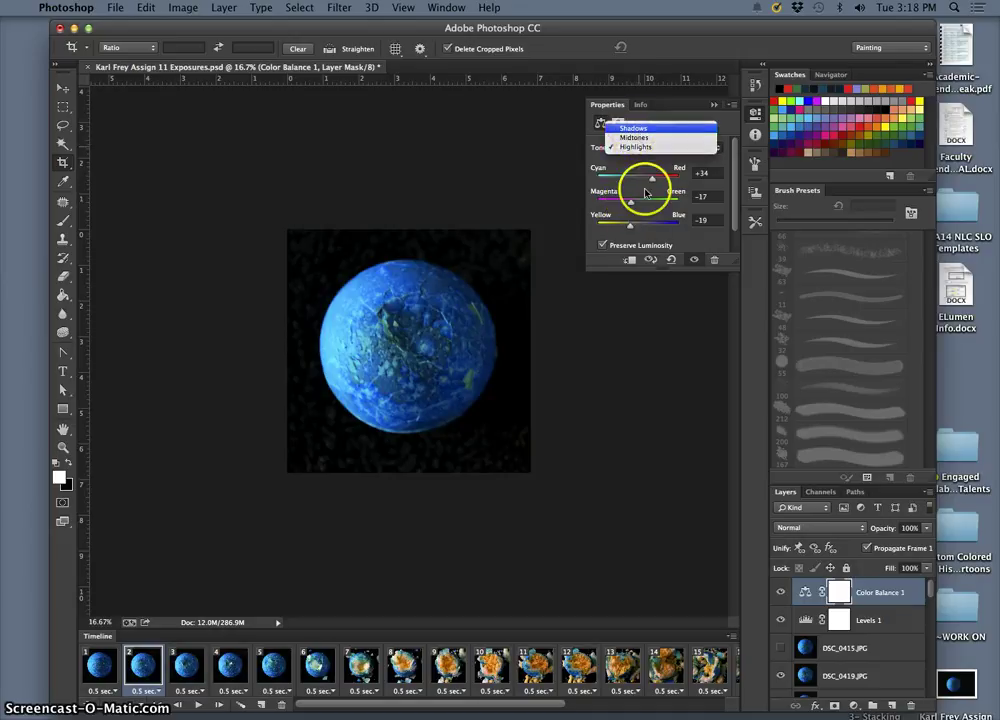
key(Return)
drag(645, 229, 647, 230)
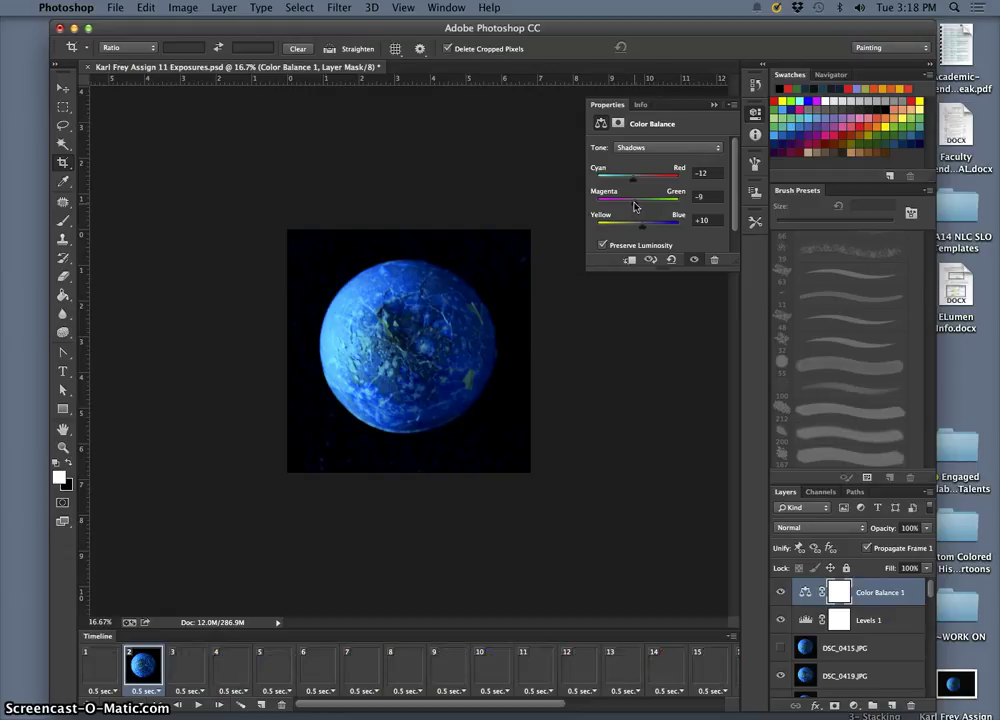
- Review frames 3 to 10, then change the Color Balance shadows to -3, +7, +5
click(189, 664)
click(226, 670)
click(272, 670)
click(318, 670)
click(374, 676)
click(417, 672)
click(455, 670)
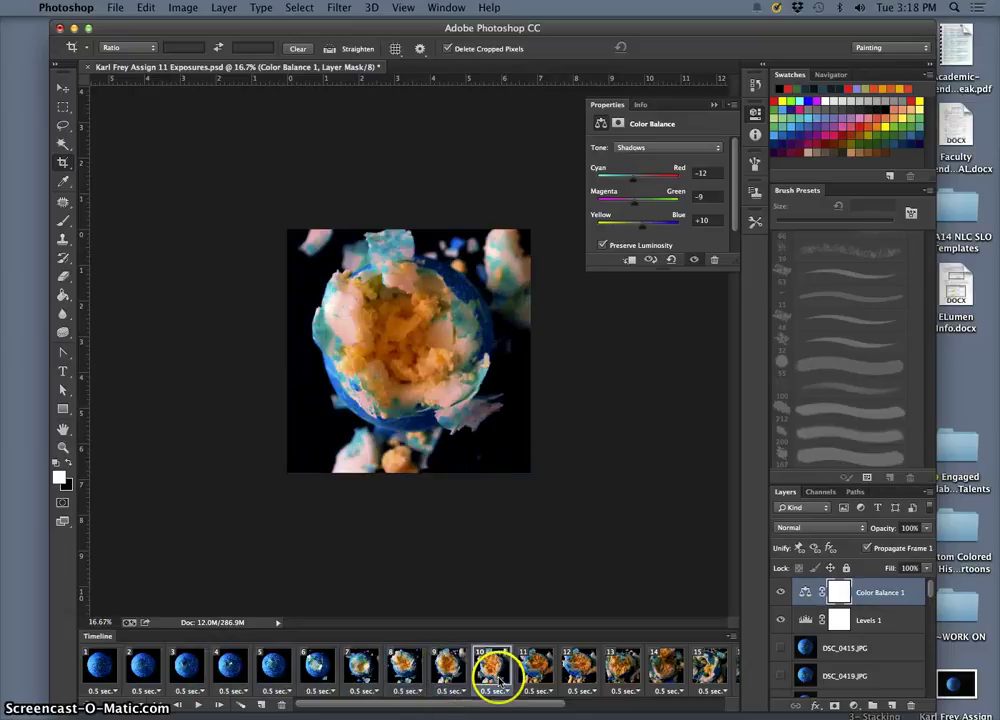
click(496, 670)
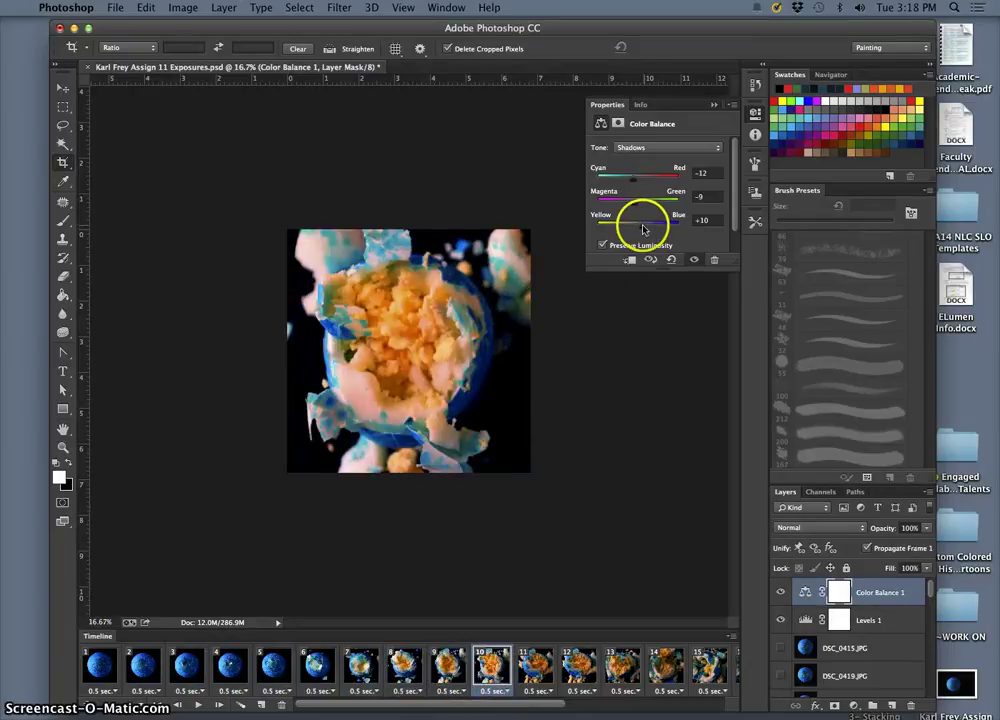
mouse_move(640, 230)
mouse_down()
mouse_move(636, 190)
mouse_move(643, 206)
mouse_up()
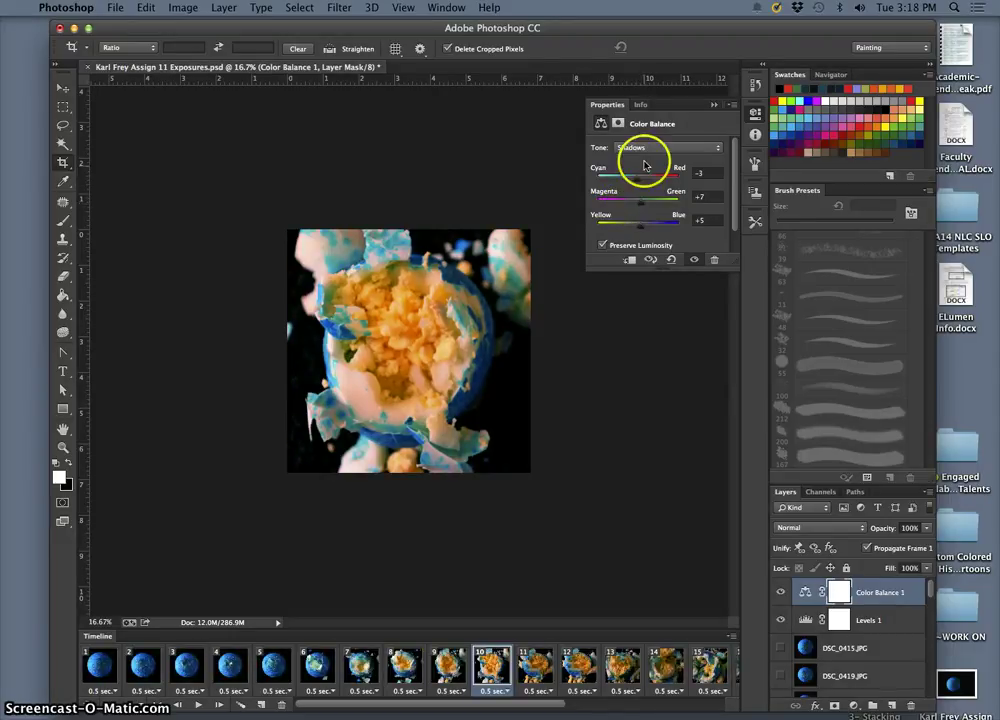
- Step through frames 2 to 15 to check the new shadow tint
click(190, 668)
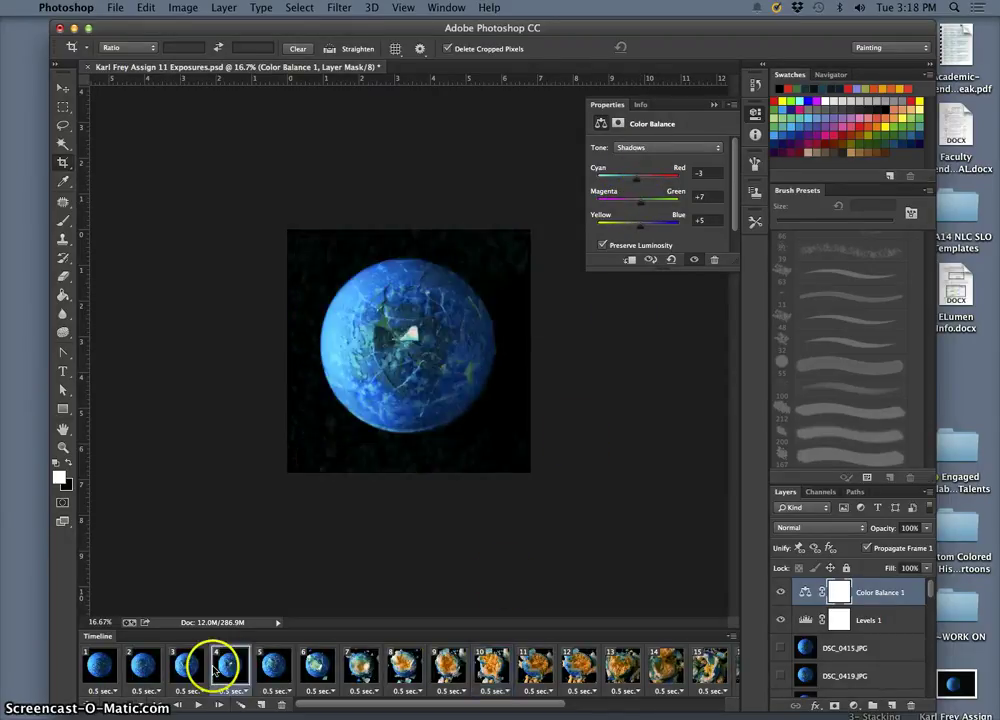
click(152, 668)
click(283, 670)
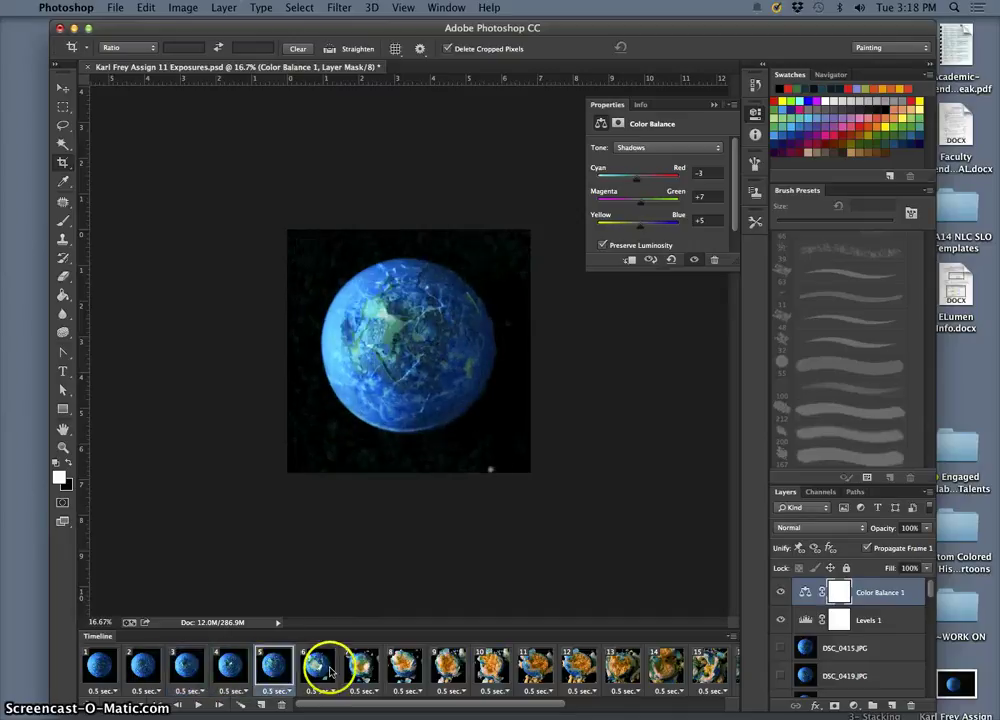
click(328, 666)
click(366, 666)
click(405, 665)
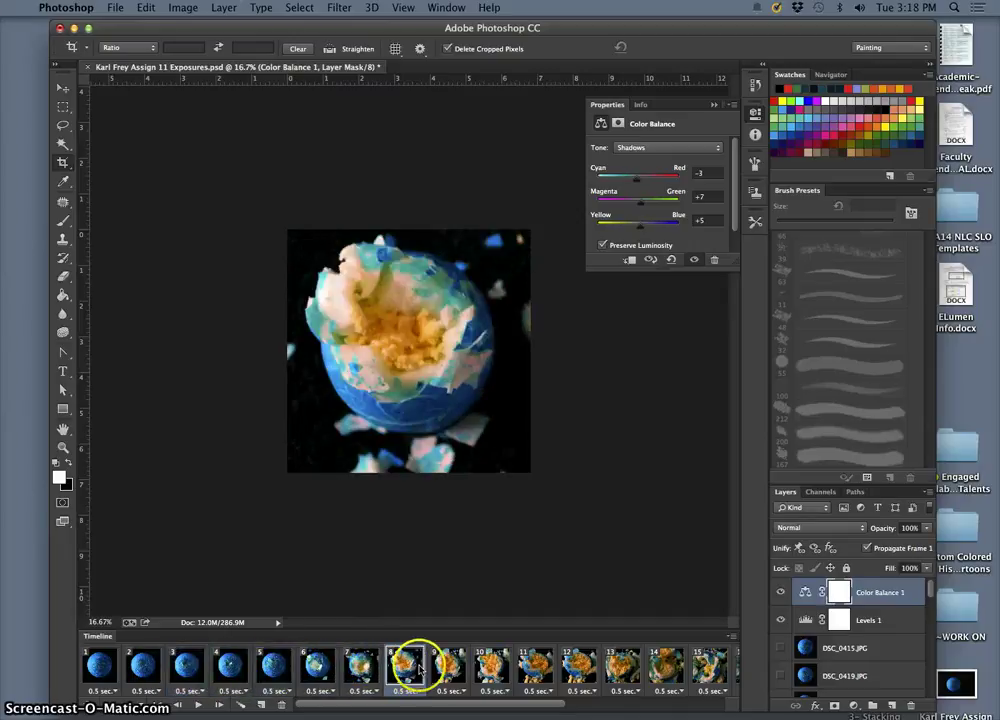
click(450, 665)
click(490, 665)
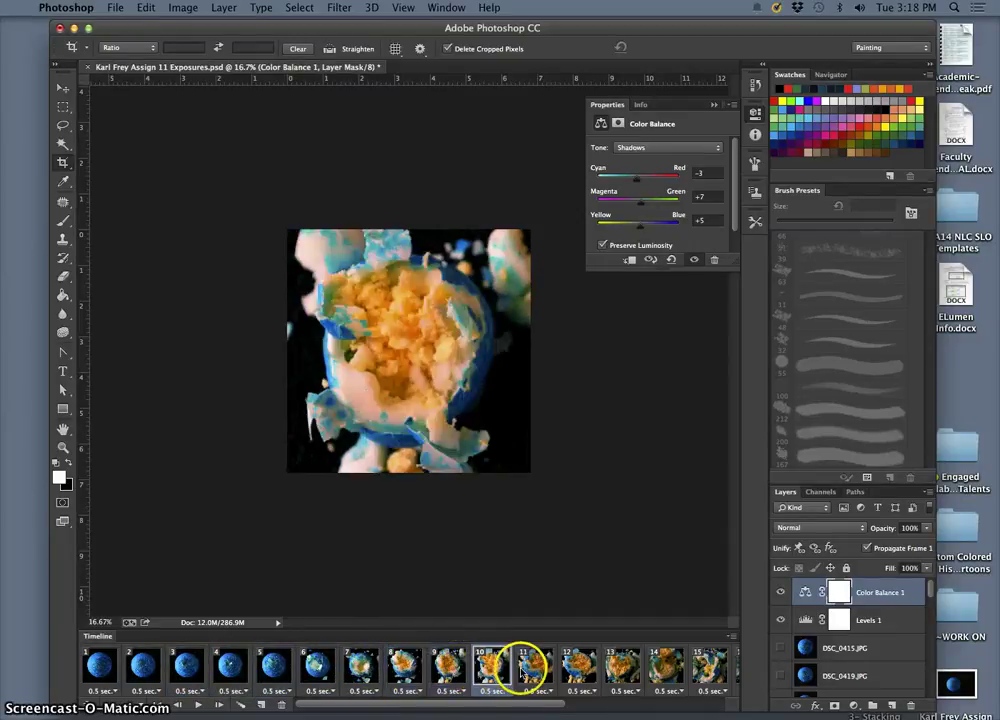
click(545, 665)
click(572, 666)
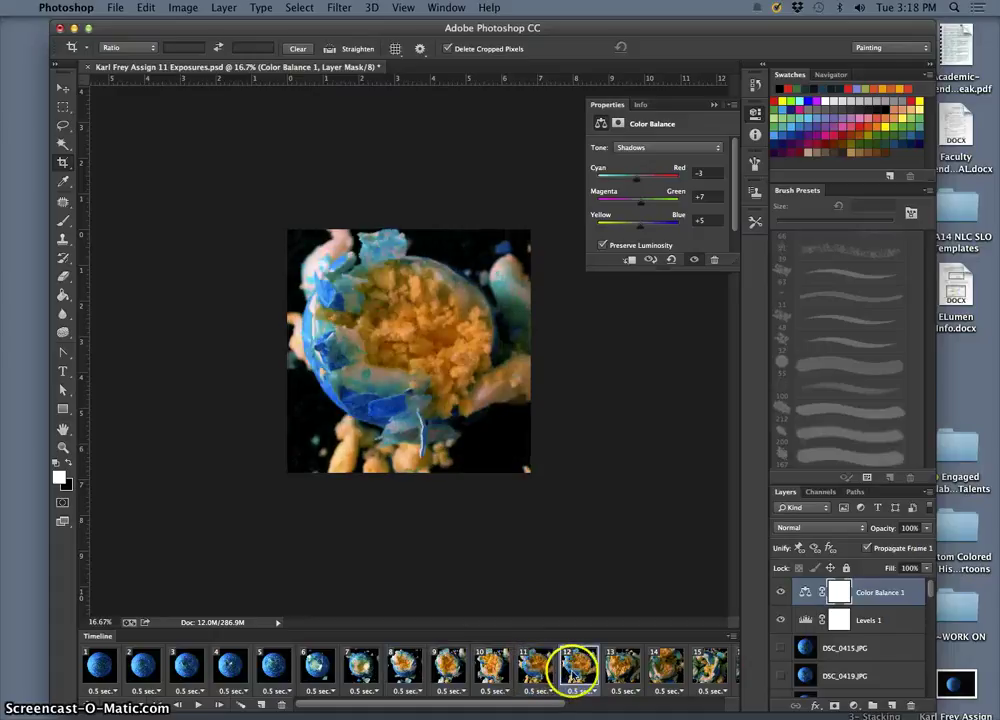
click(624, 666)
click(666, 666)
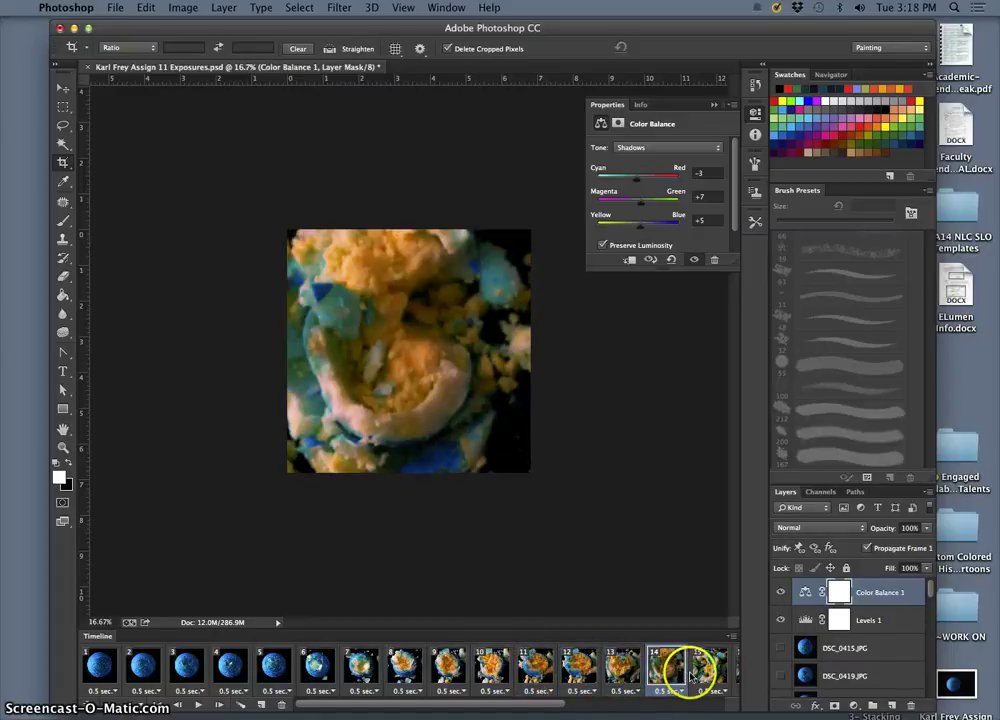
click(707, 667)
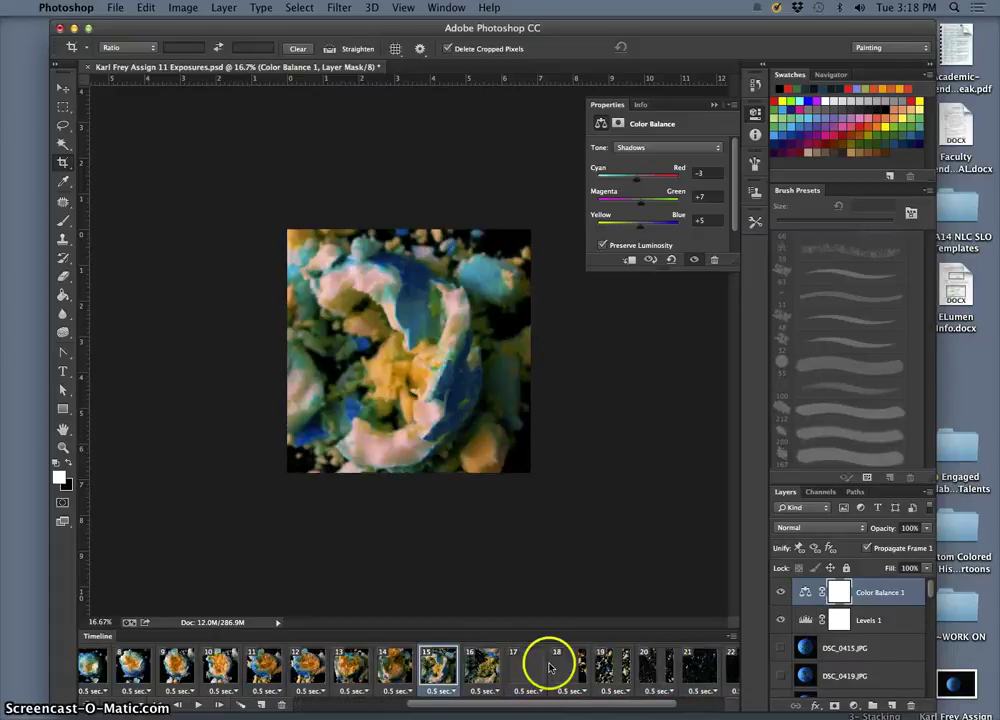
- Check frames 16 to 23, then play the frame animation from the start
click(502, 665)
click(529, 665)
click(565, 668)
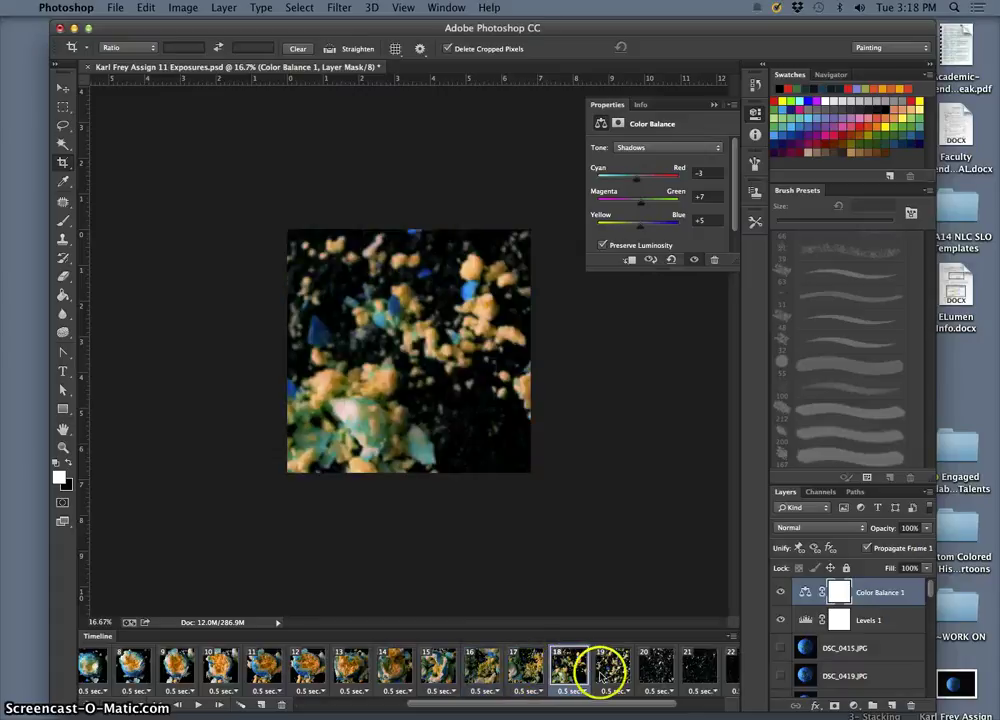
click(602, 666)
click(643, 668)
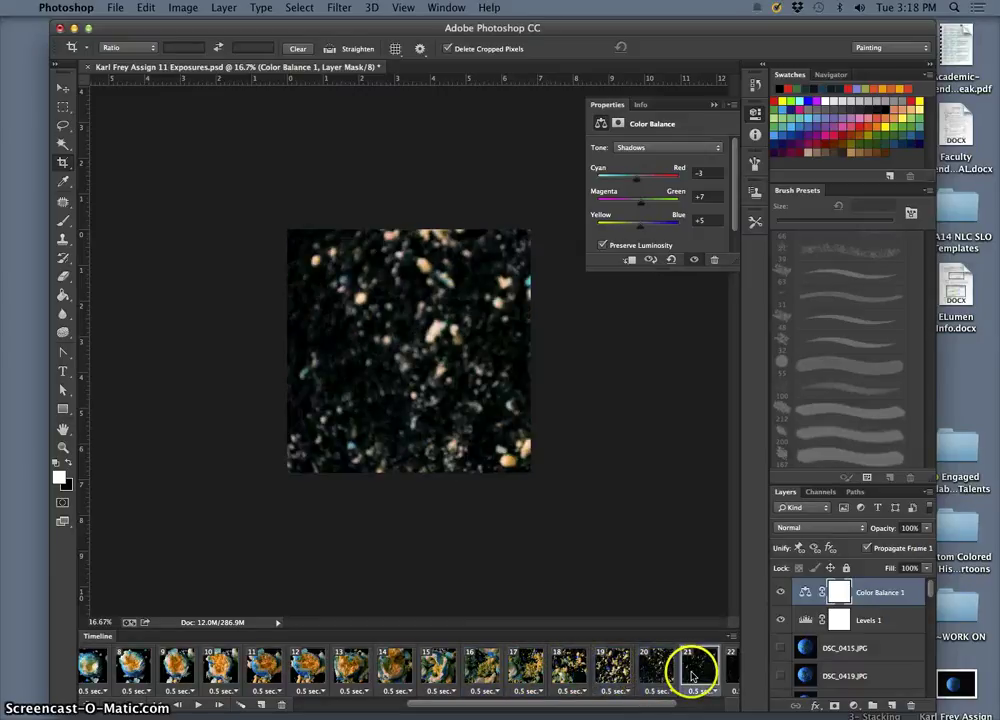
click(690, 667)
click(695, 674)
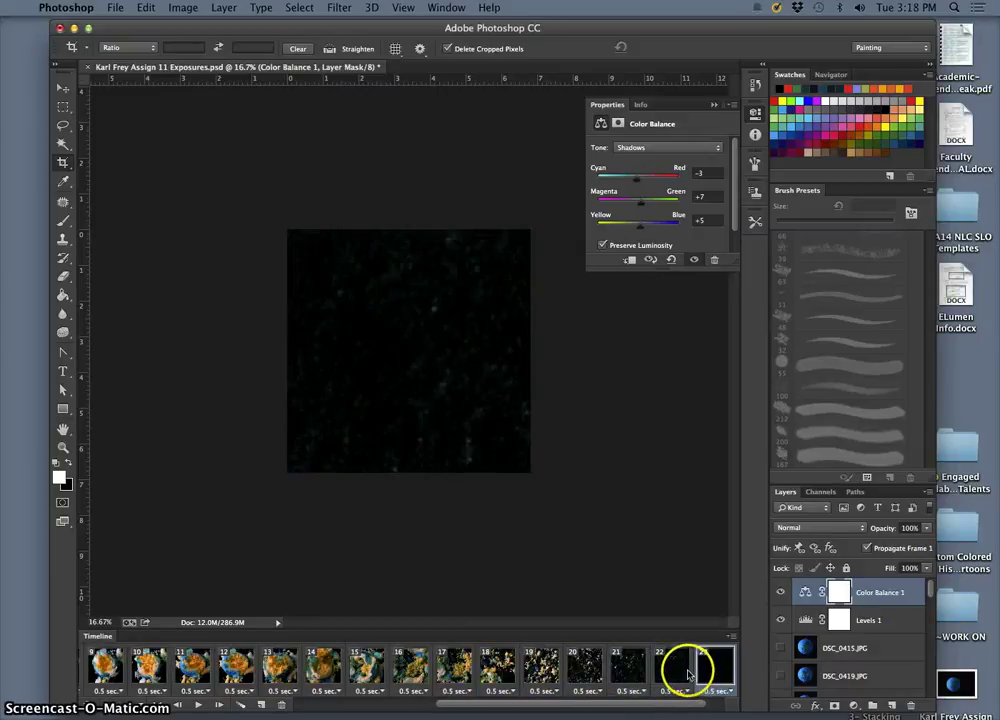
click(667, 674)
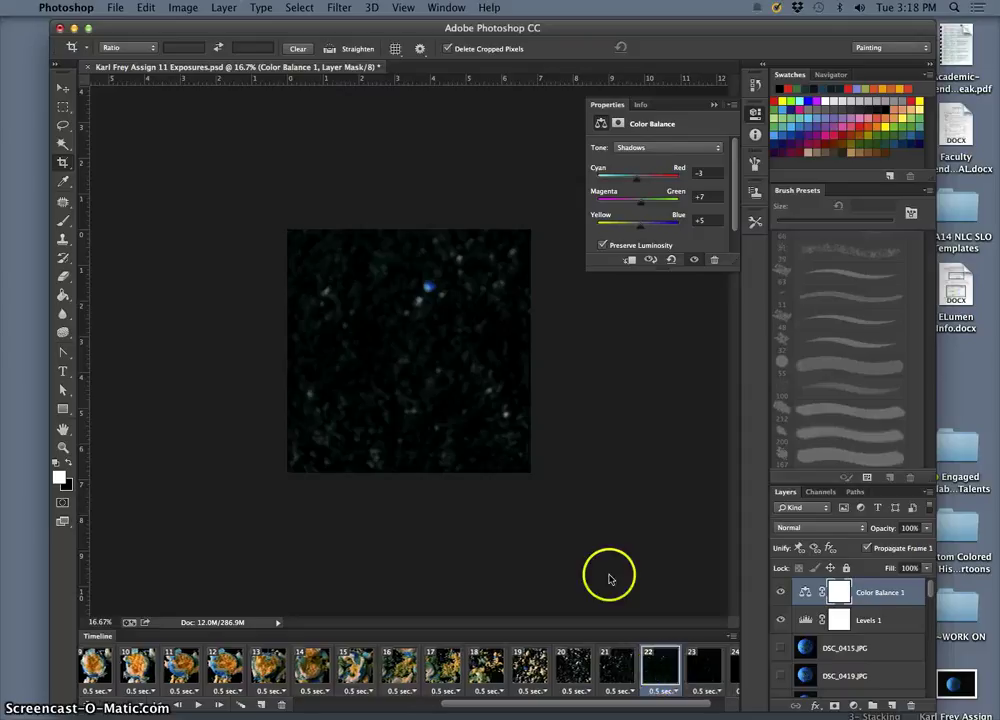
scroll(681, 681, right, 2)
click(689, 673)
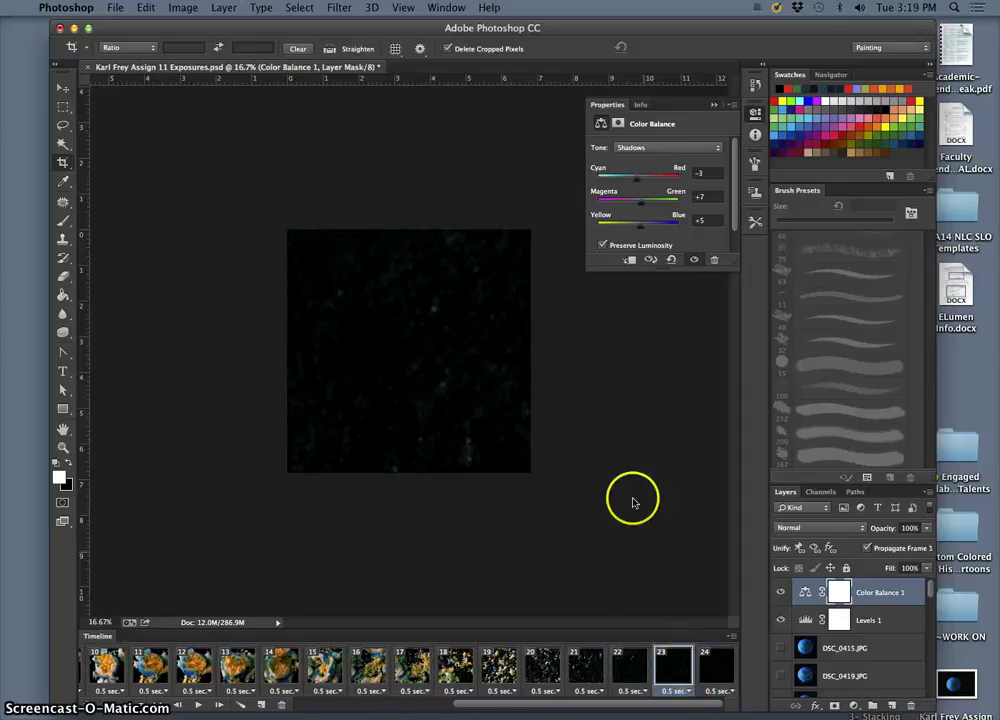
click(196, 706)
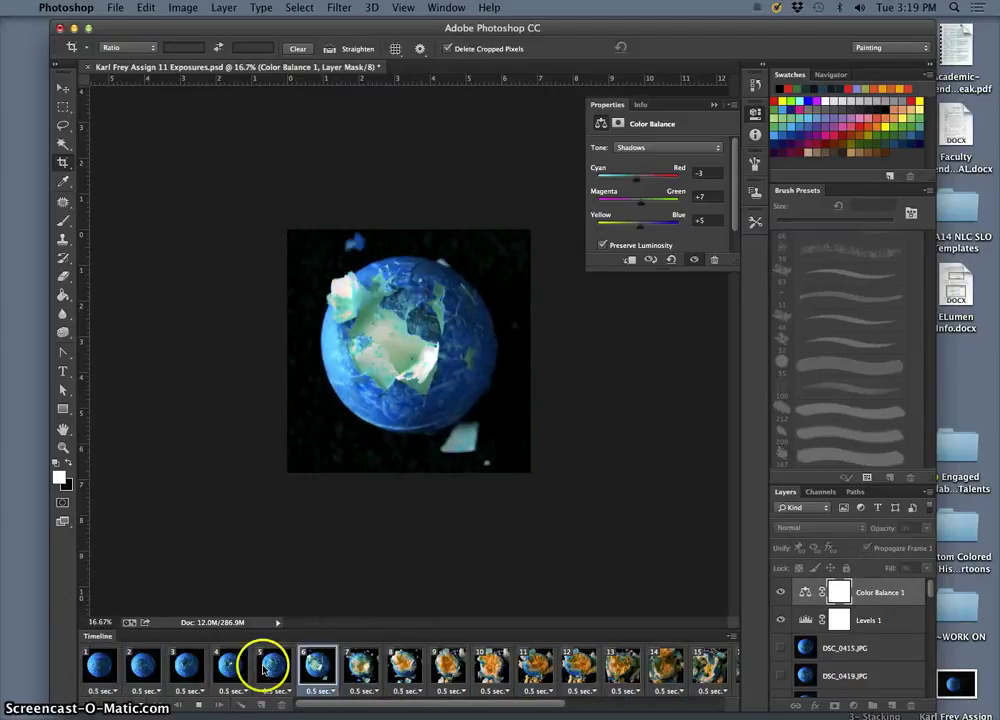
- Halt playback on frame 10, showing the burst egg's orange interior
click(200, 706)
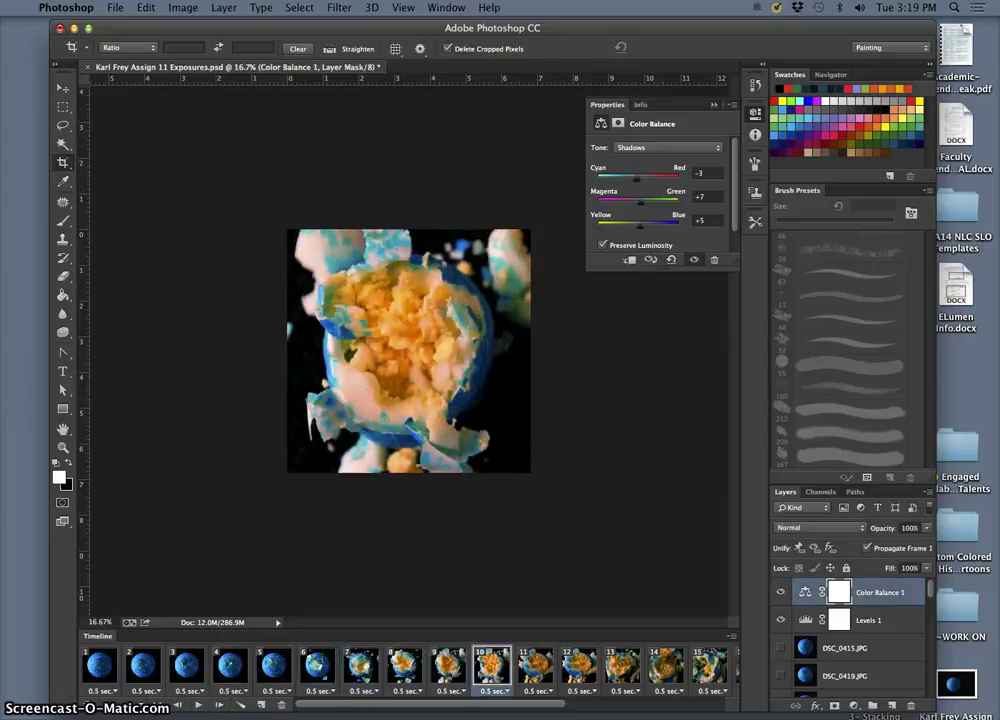
- Add a Hue/Saturation 1 adjustment layer and target its Yellows range
click(224, 8)
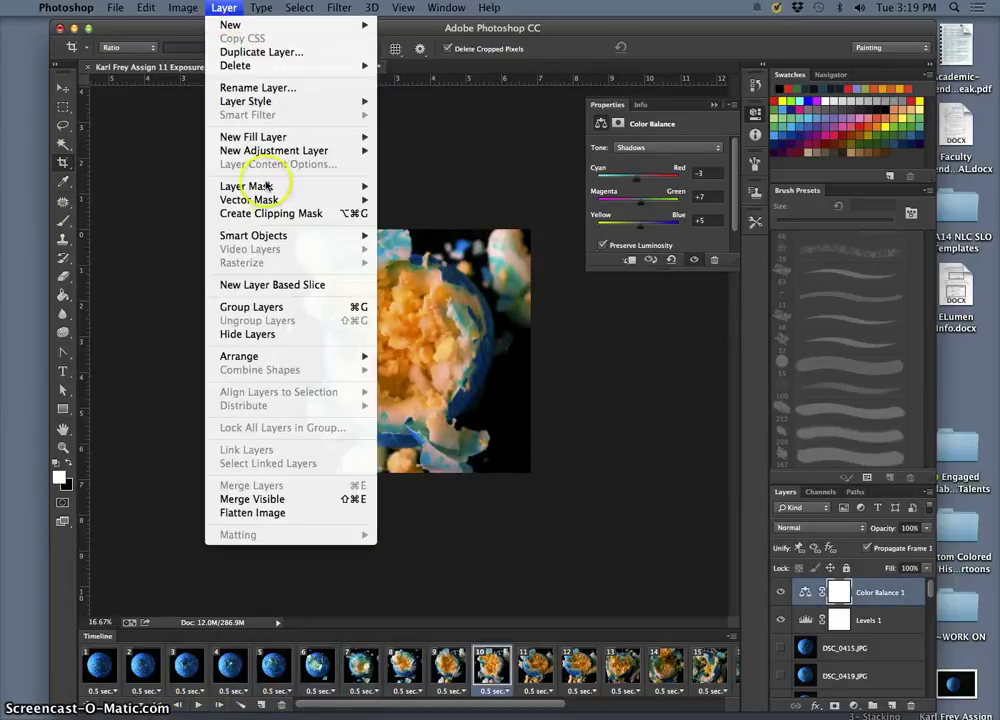
mouse_move(263, 150)
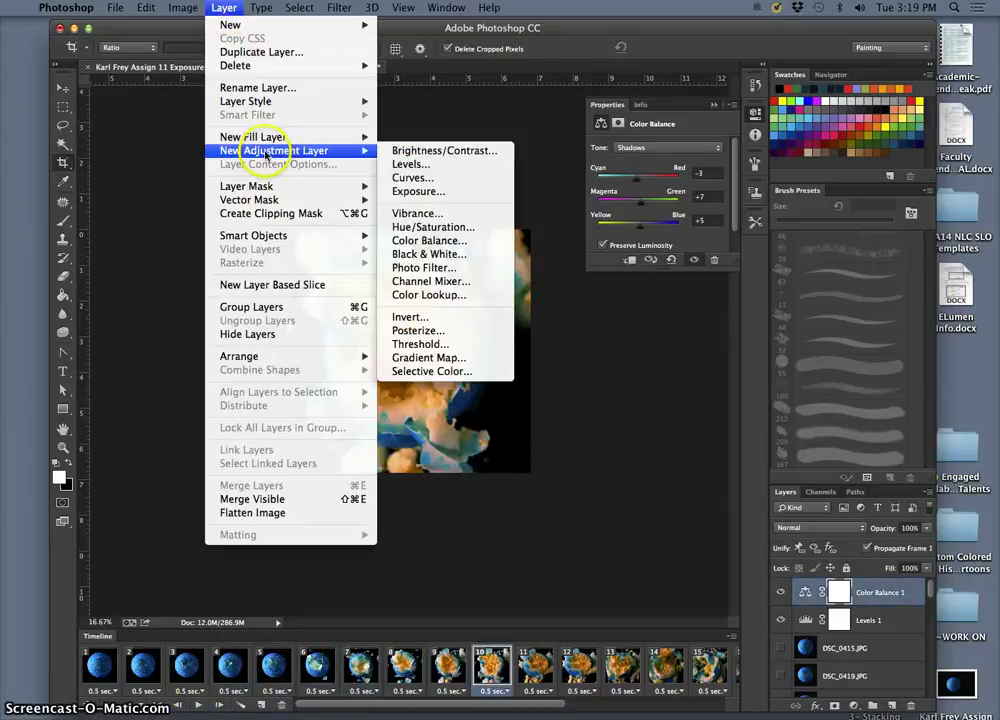
click(432, 227)
click(738, 209)
click(645, 170)
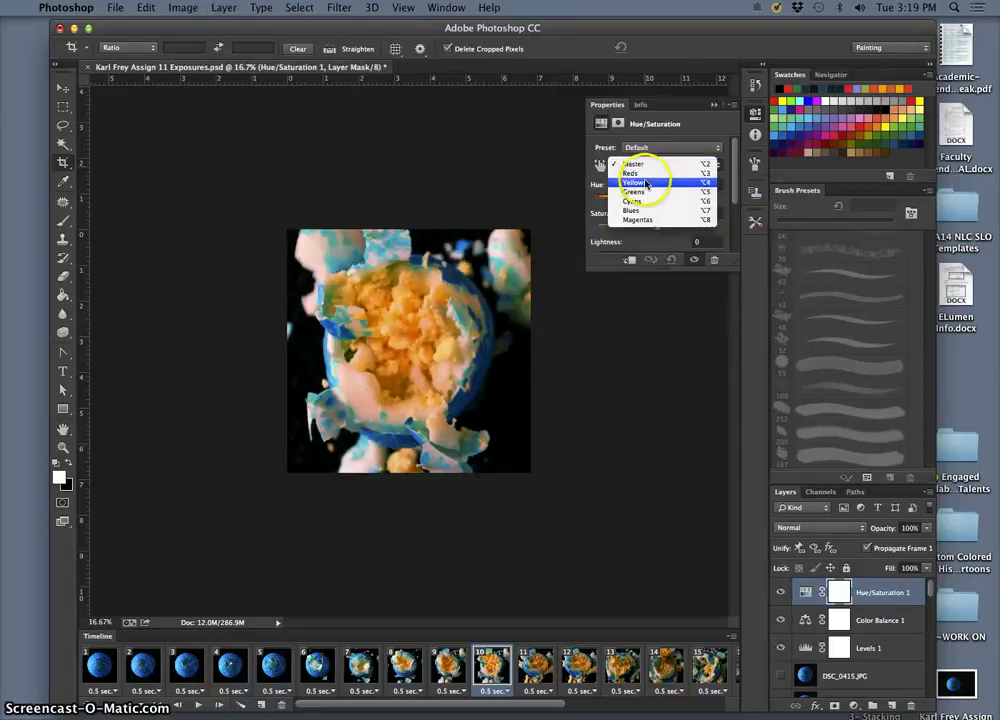
click(654, 185)
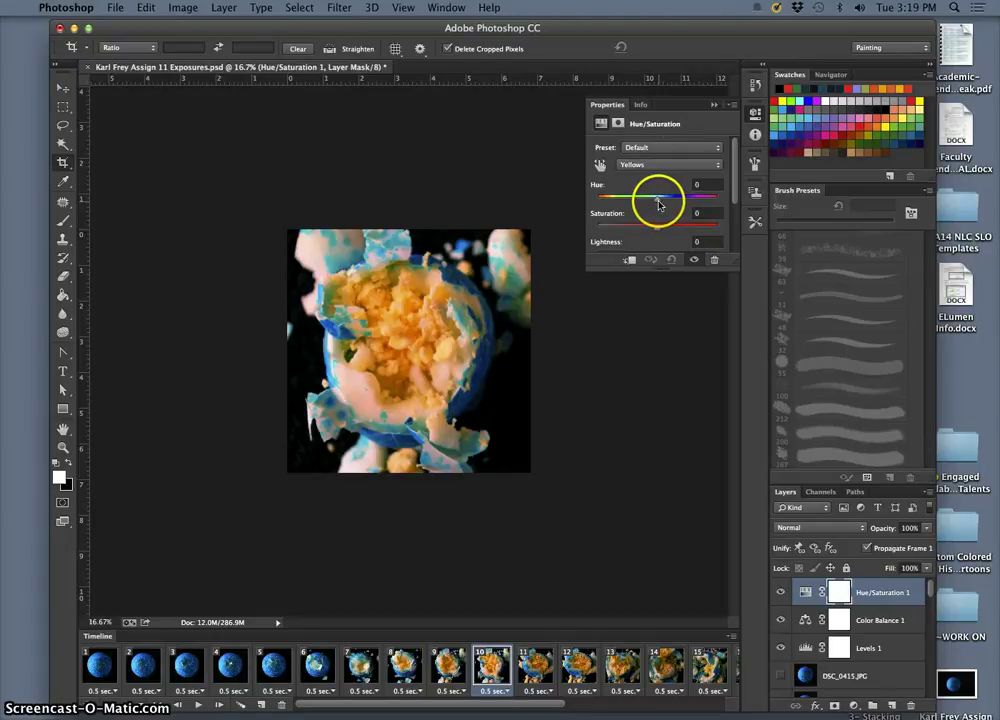
- Set the Yellows to Hue +4, Saturation -29, Lightness -11
mouse_move(658, 204)
mouse_down()
mouse_move(673, 204)
mouse_move(661, 204)
mouse_up()
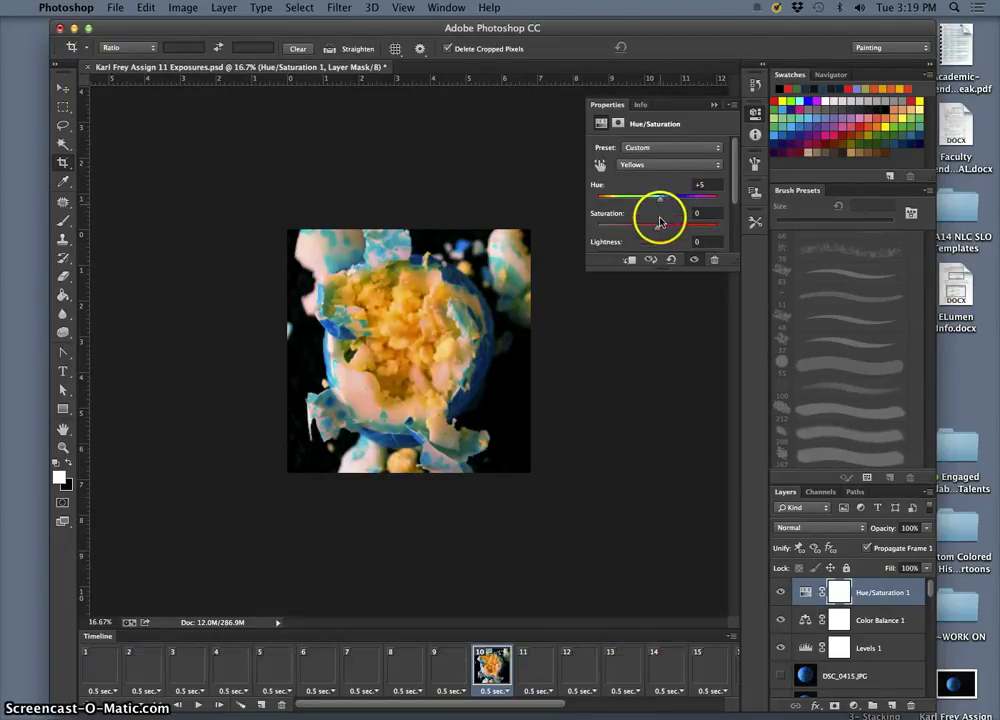
drag(658, 227, 638, 232)
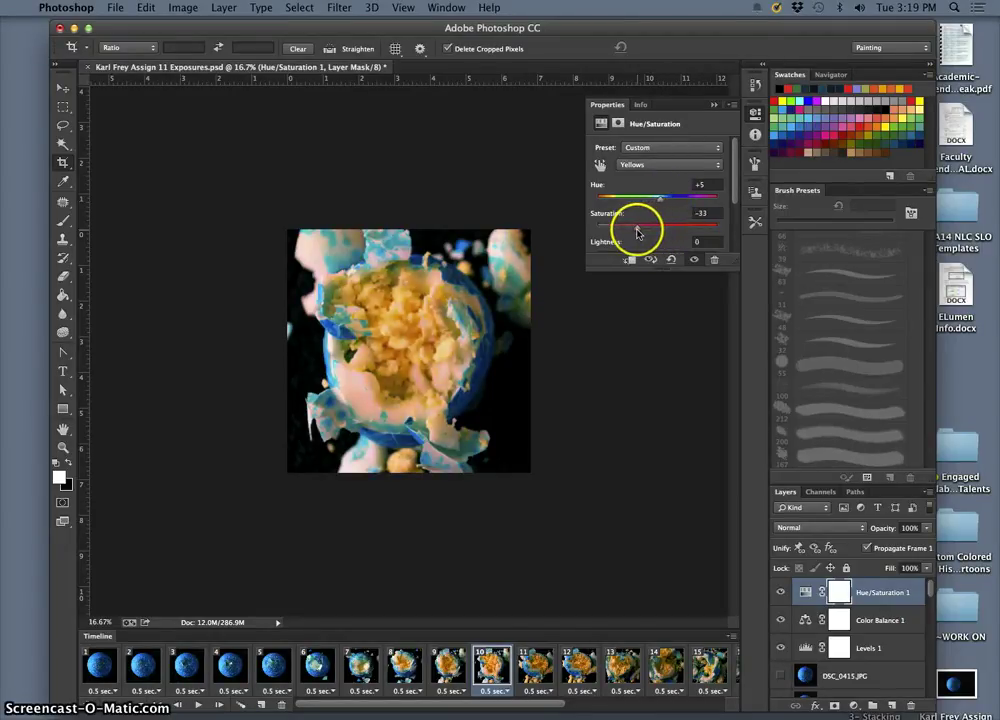
scroll(690, 238, down, 2)
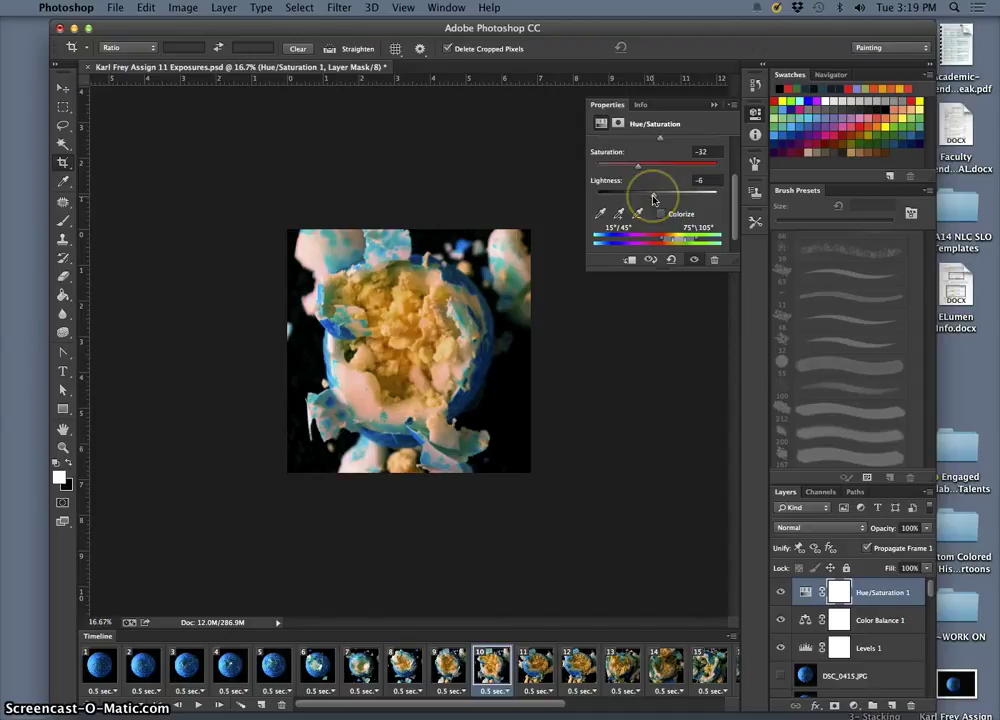
scroll(665, 202, up, 1)
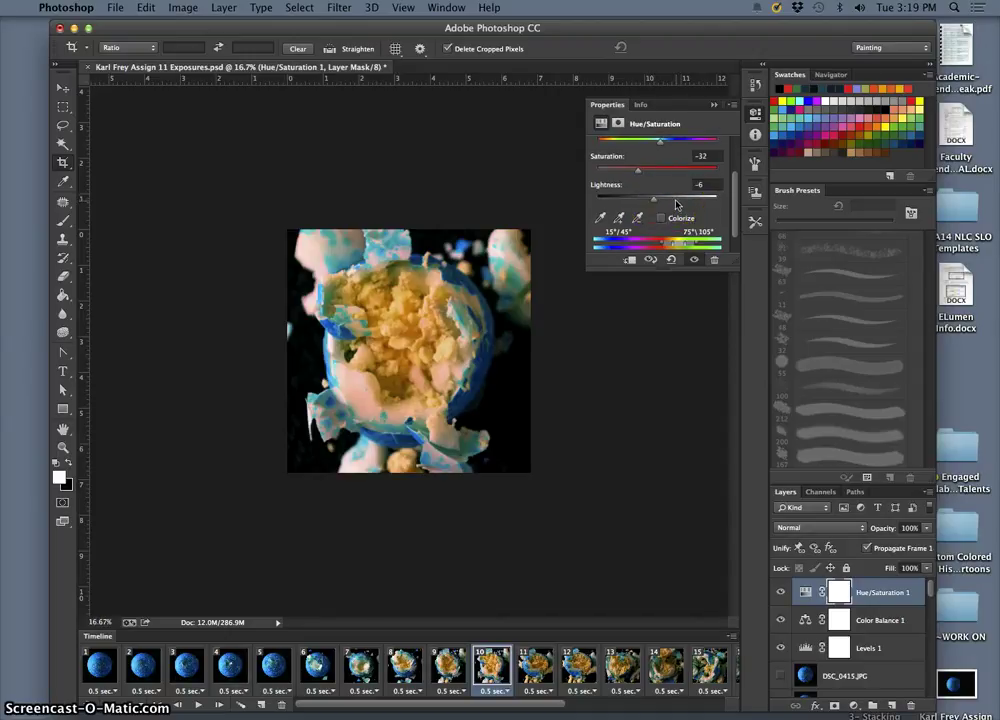
scroll(676, 204, up, 1)
scroll(676, 204, up, 1)
mouse_move(660, 160)
mouse_down()
mouse_move(596, 152)
mouse_move(696, 158)
mouse_move(650, 160)
mouse_up()
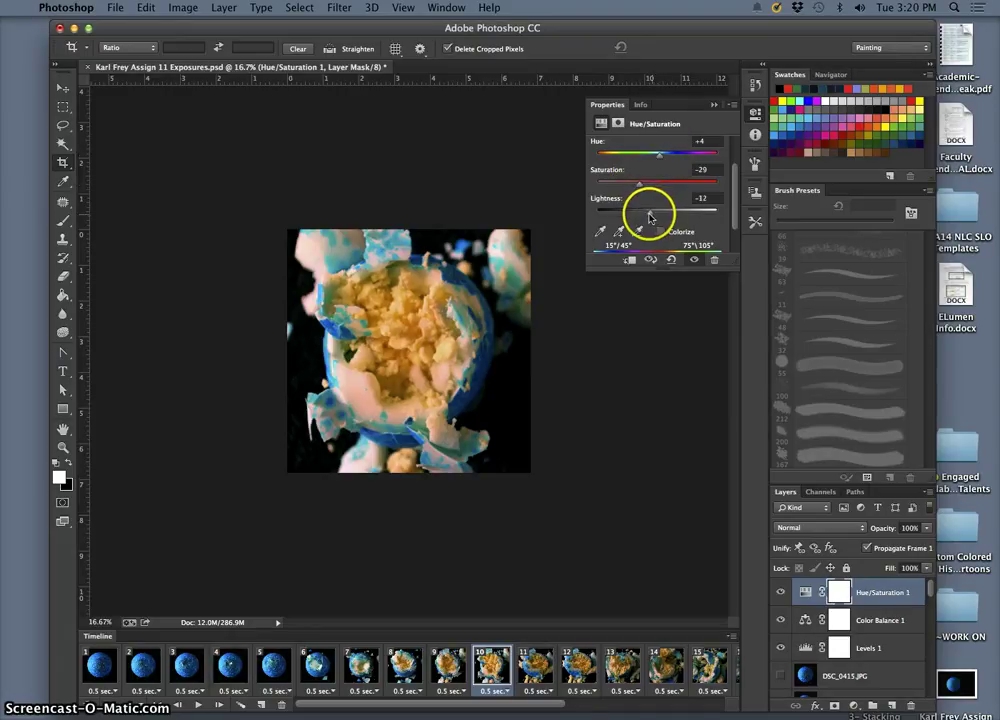
drag(653, 217, 651, 216)
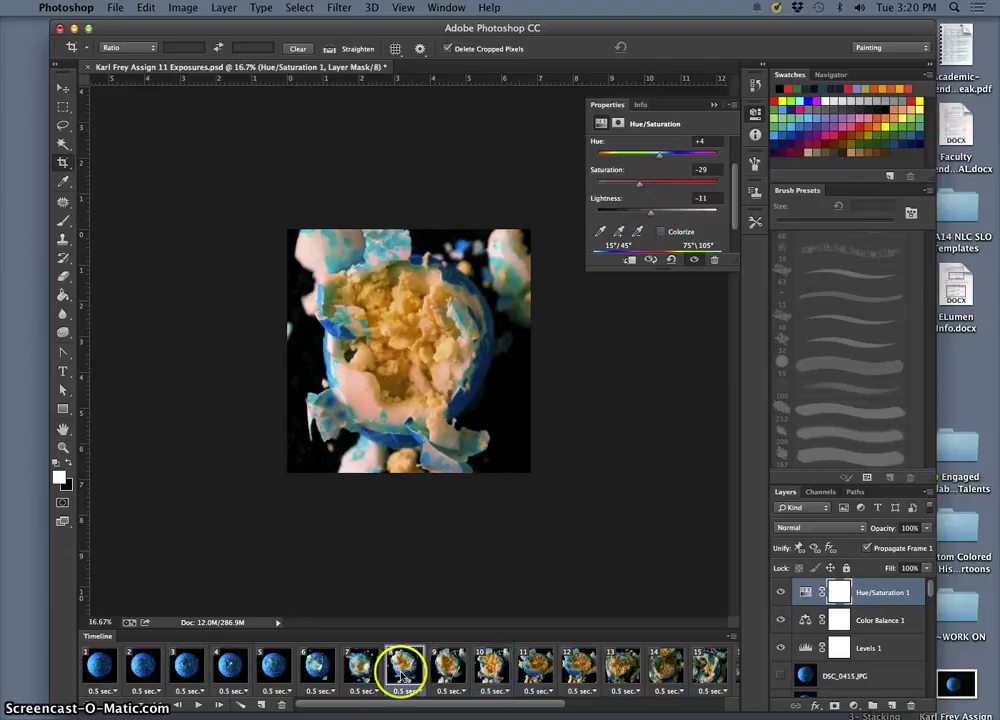
- Preview frames 7 through 15 with the muted-yellow adjustment
click(362, 668)
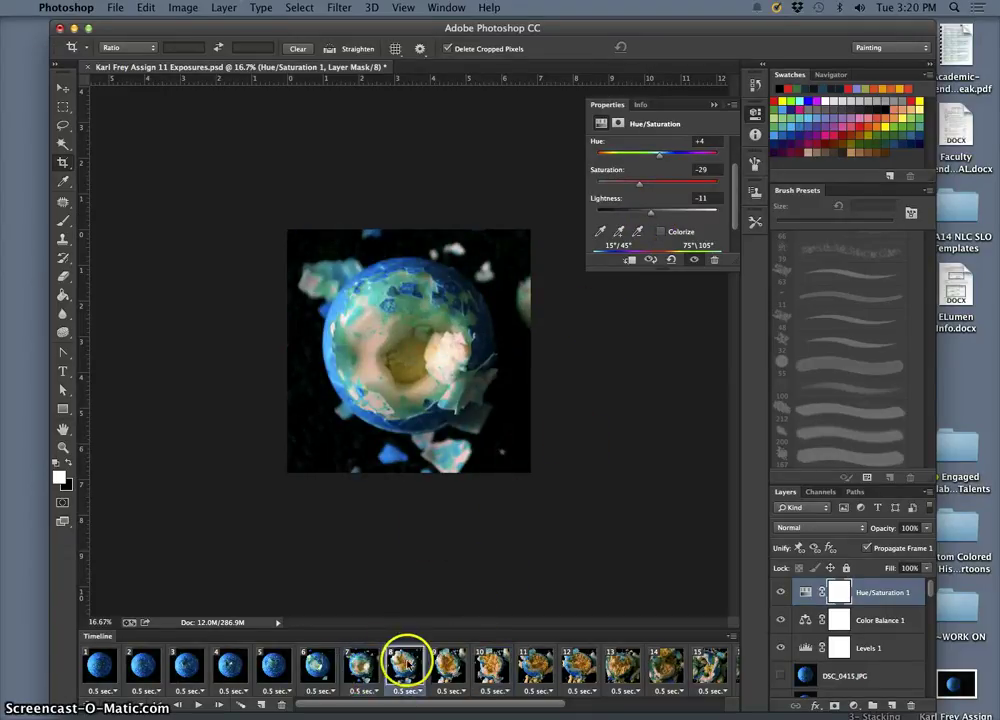
click(415, 665)
click(445, 665)
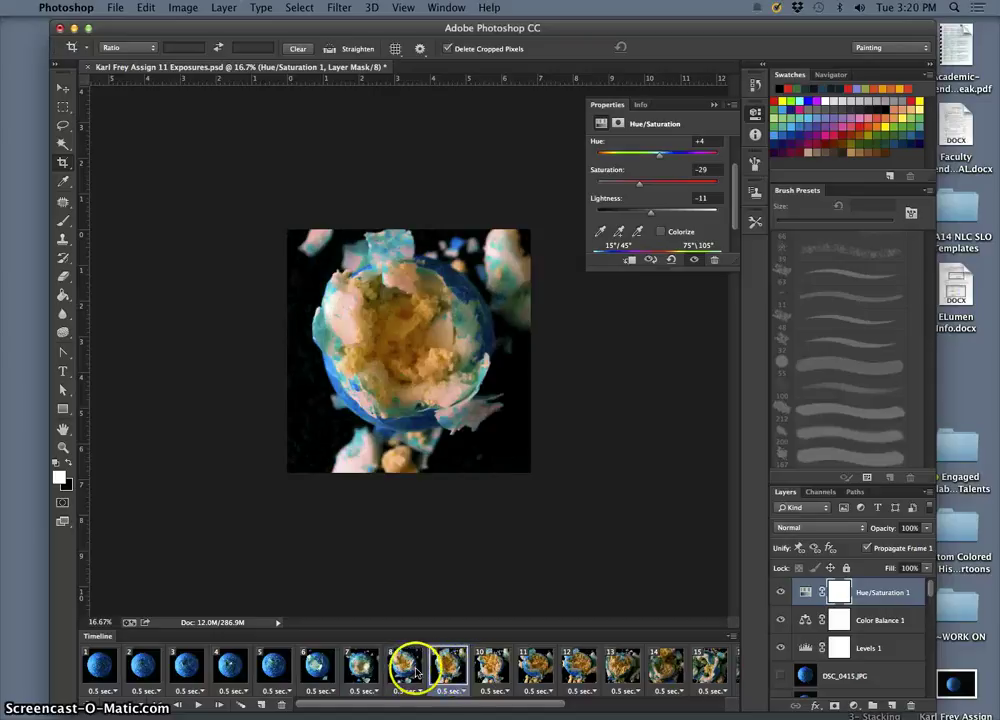
click(447, 665)
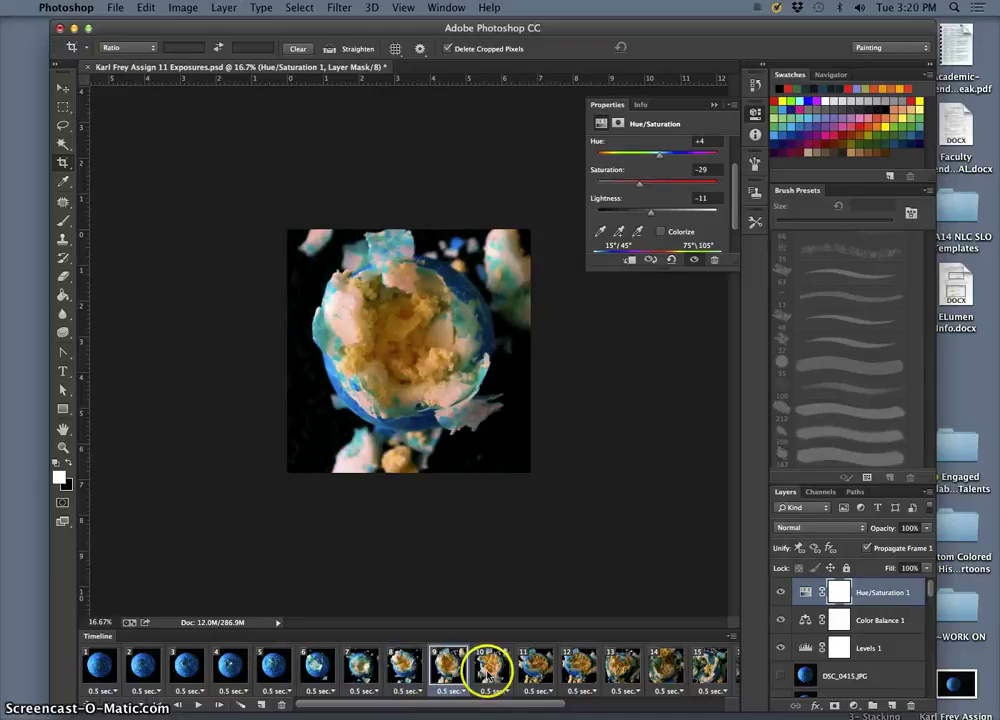
click(490, 668)
click(547, 668)
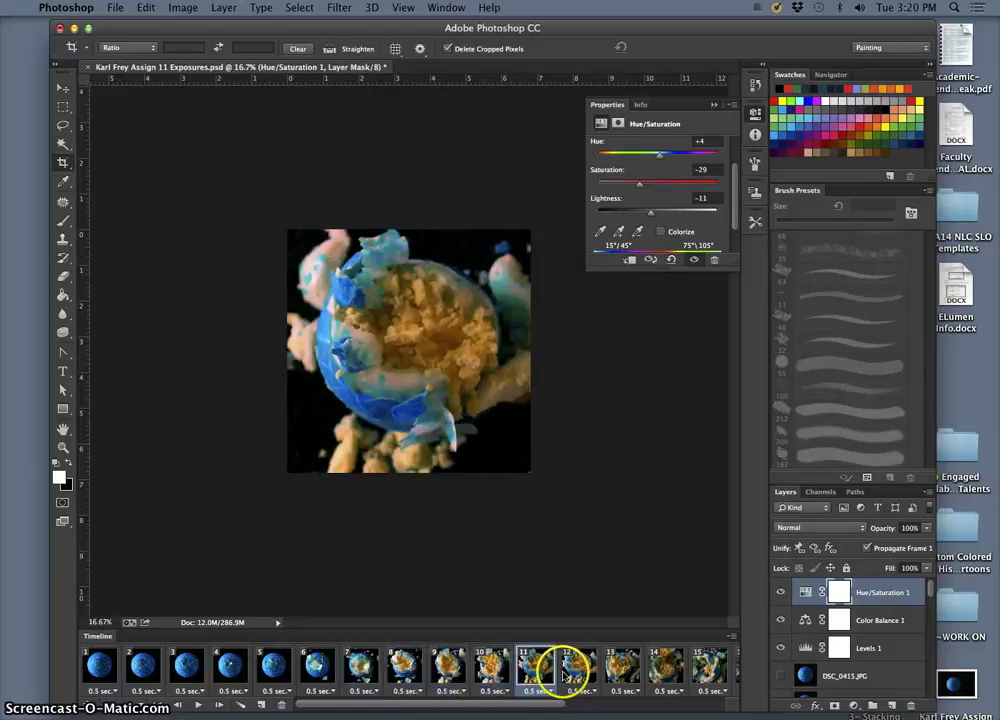
click(578, 670)
click(620, 670)
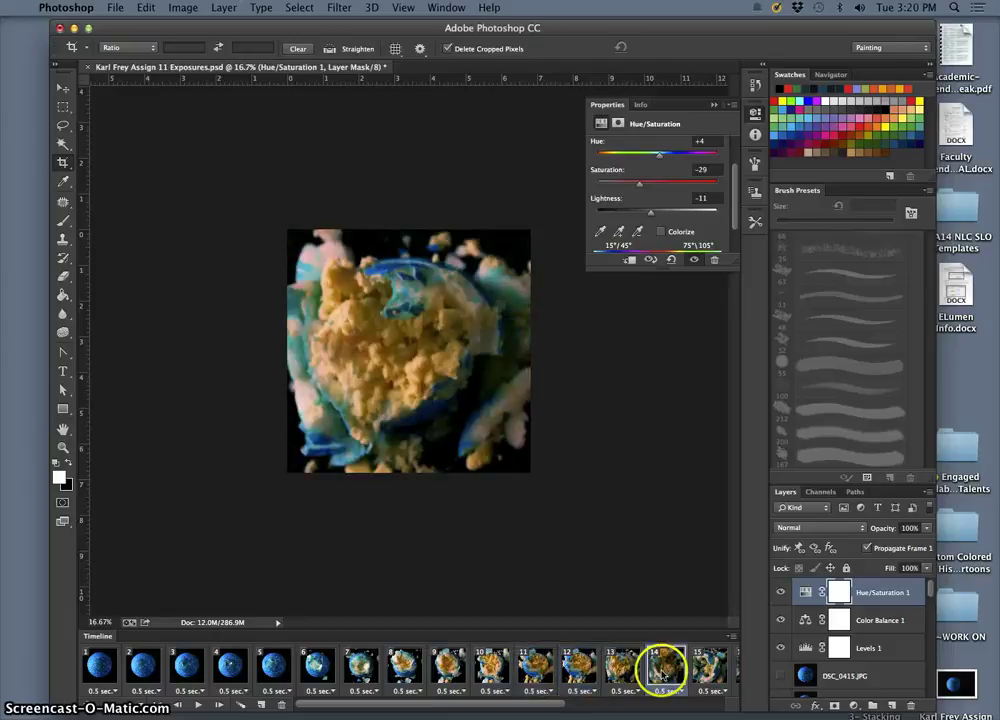
click(666, 670)
click(710, 668)
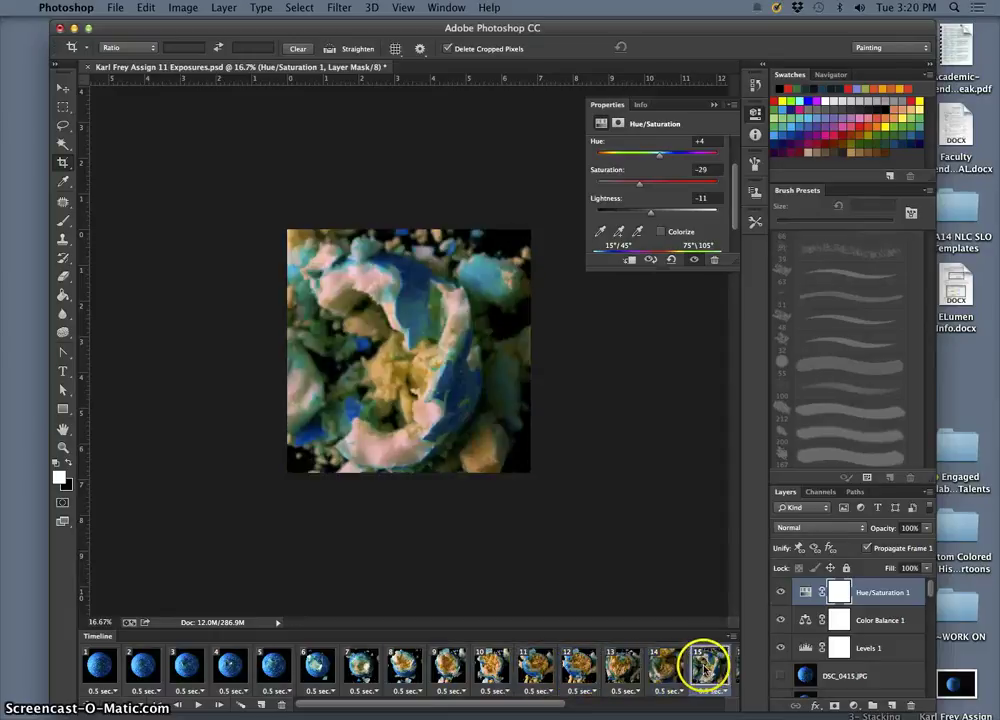
- Preview frames 16 through 22, then go back to frame 1's blue planet
scroll(705, 665, right, 4)
click(693, 668)
click(718, 668)
scroll(710, 668, right, 4)
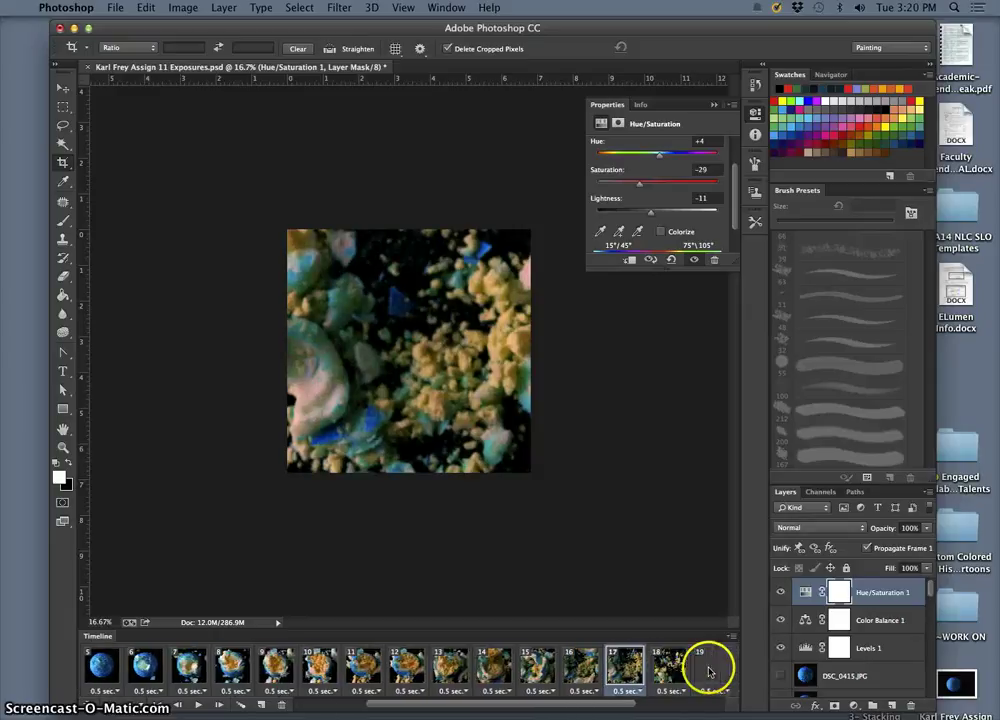
click(703, 668)
scroll(705, 670, right, 3)
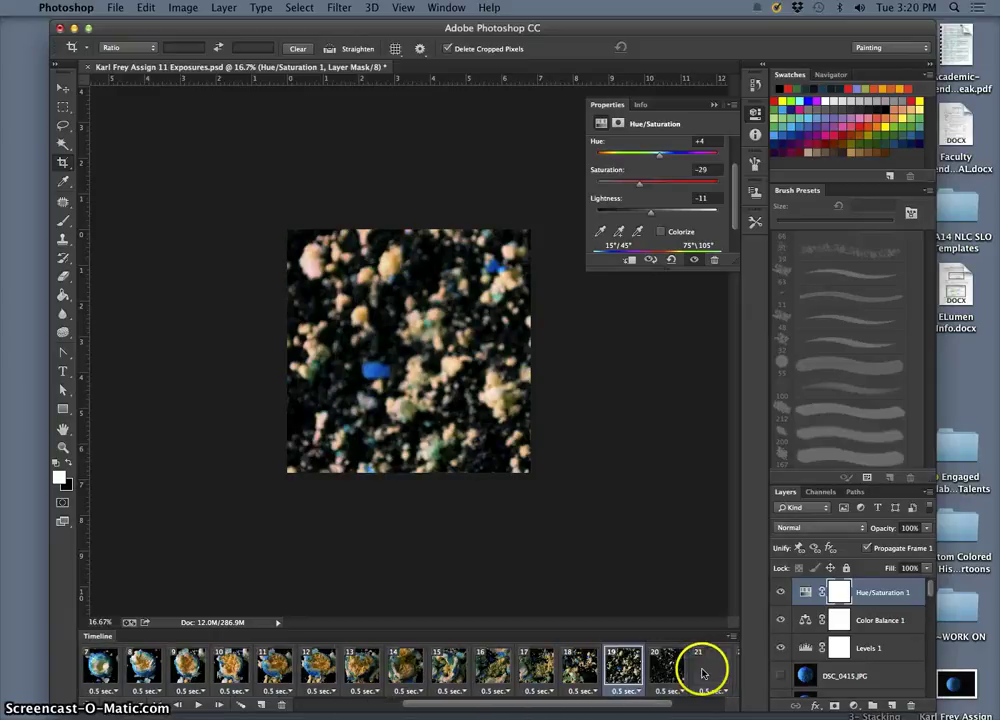
click(703, 668)
scroll(702, 670, right, 1)
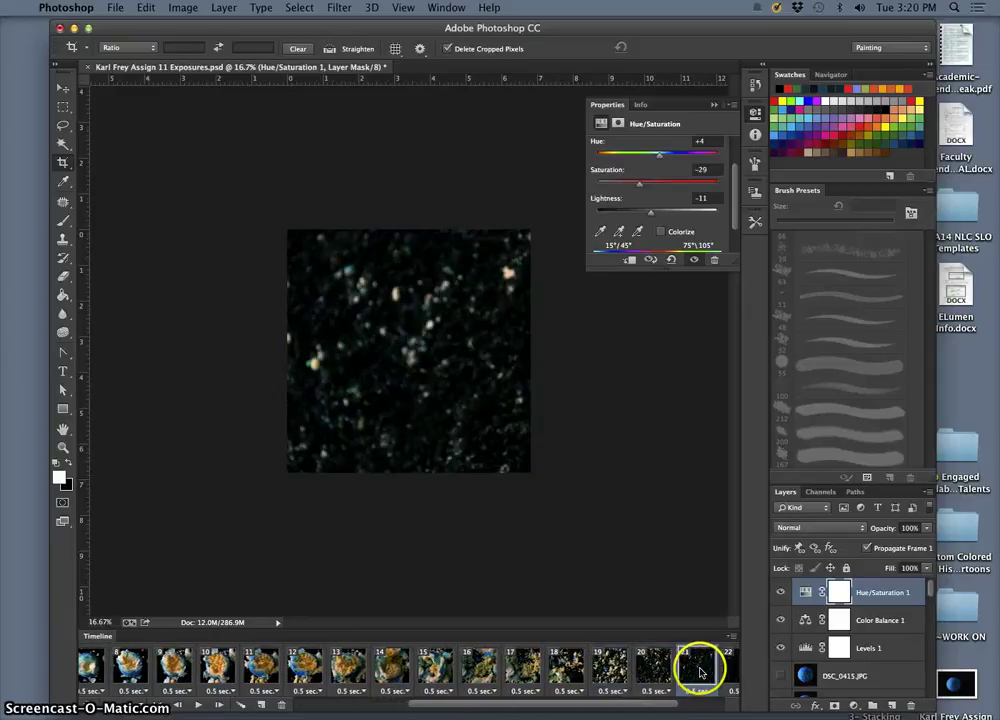
click(727, 668)
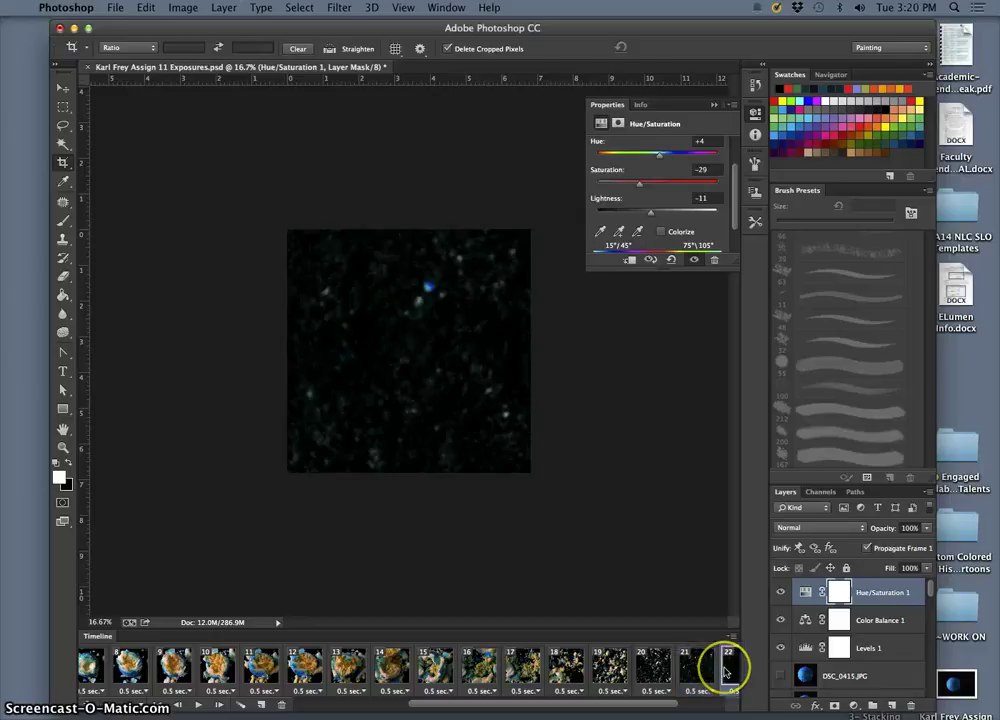
scroll(721, 665, right, 2)
scroll(570, 668, left, 6)
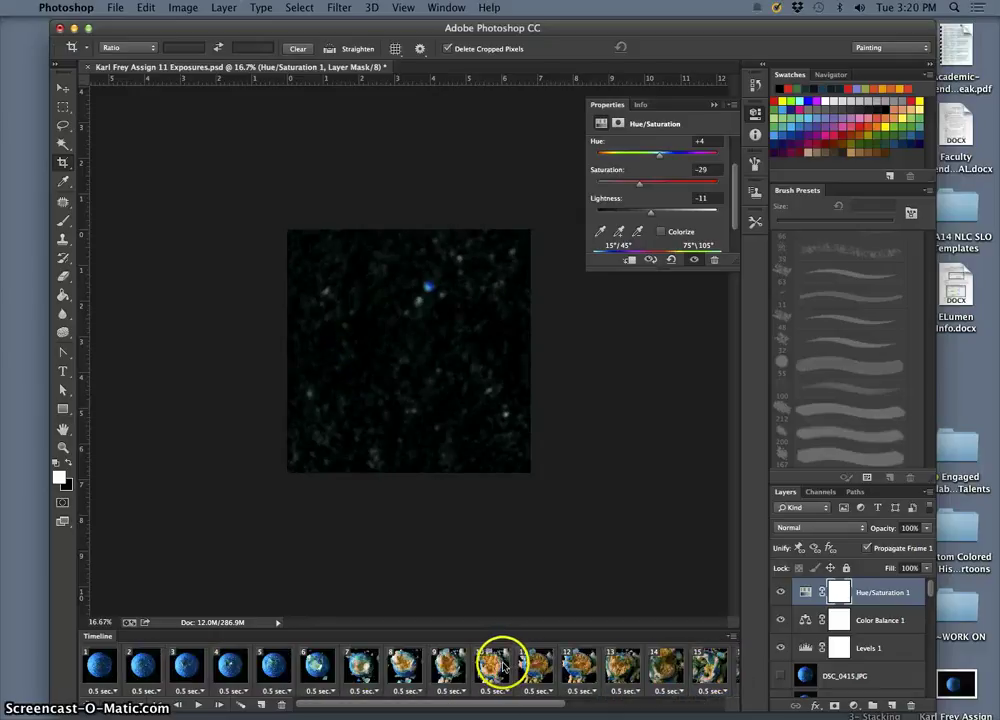
click(100, 665)
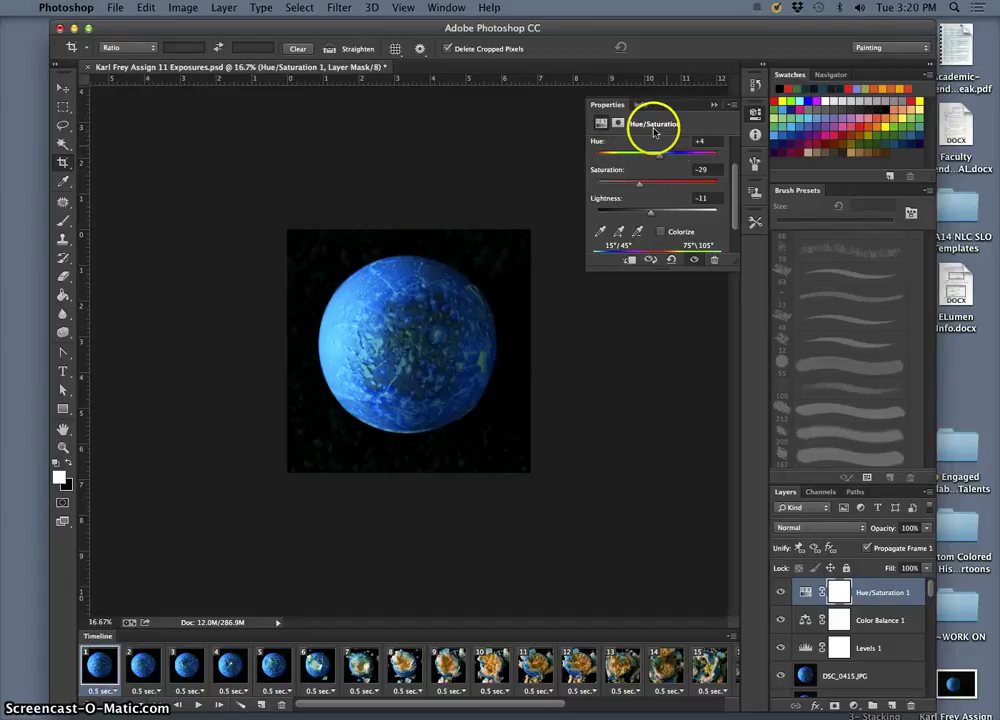
- Set the Blues range to Hue +4, Saturation +5, Lightness -16 and check frame 2
scroll(658, 140, up, 2)
click(662, 163)
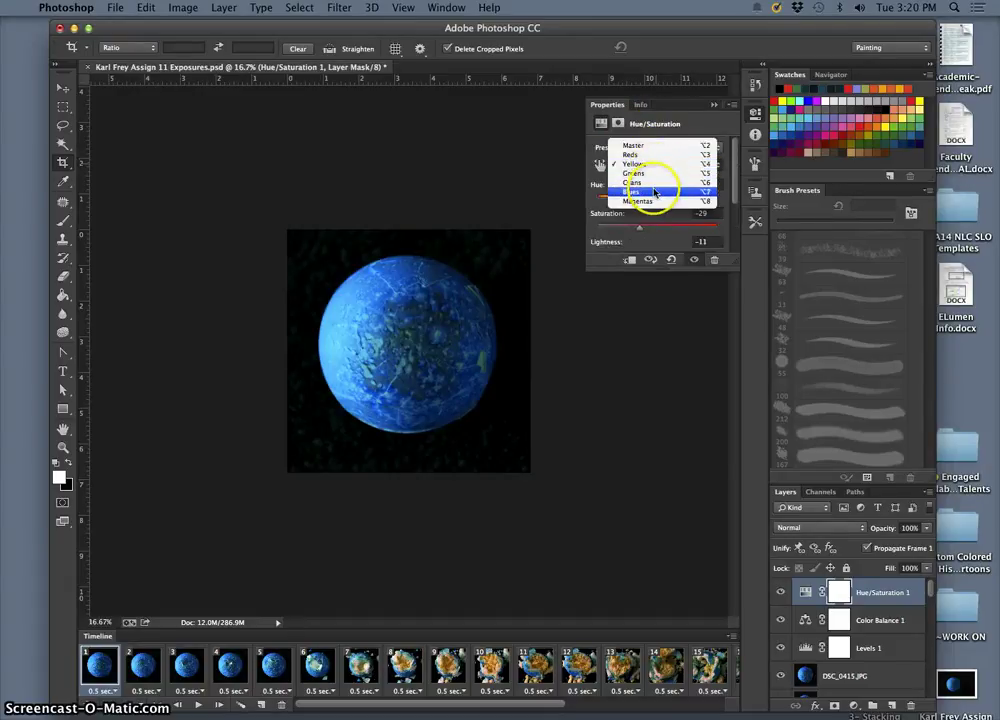
click(660, 191)
drag(660, 204, 664, 204)
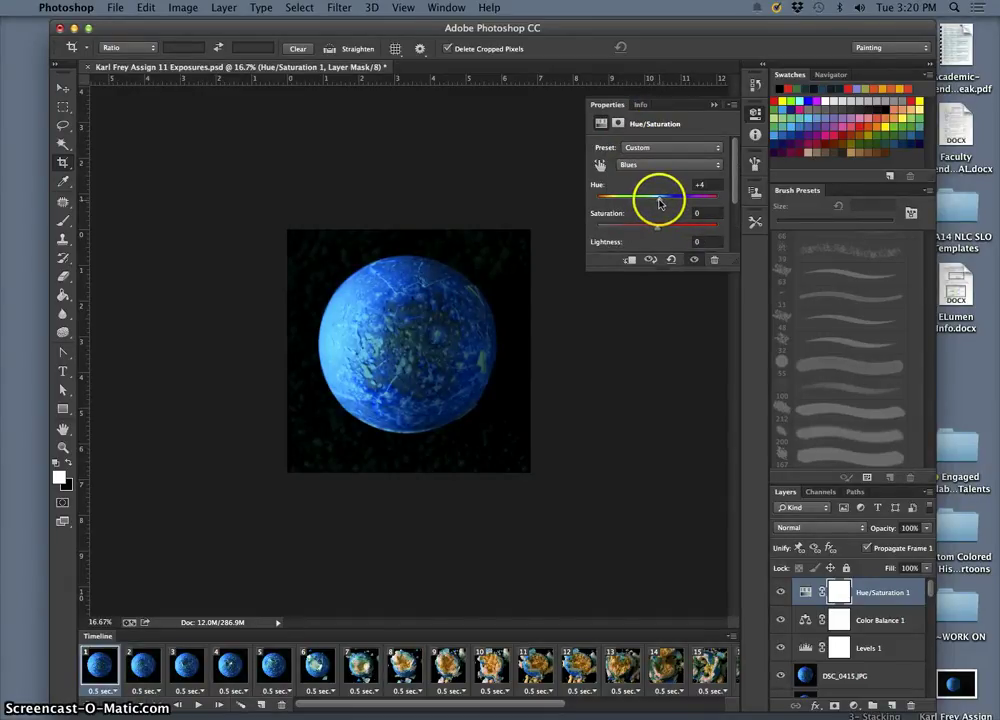
mouse_move(658, 225)
mouse_down()
mouse_move(741, 229)
mouse_move(676, 230)
mouse_up()
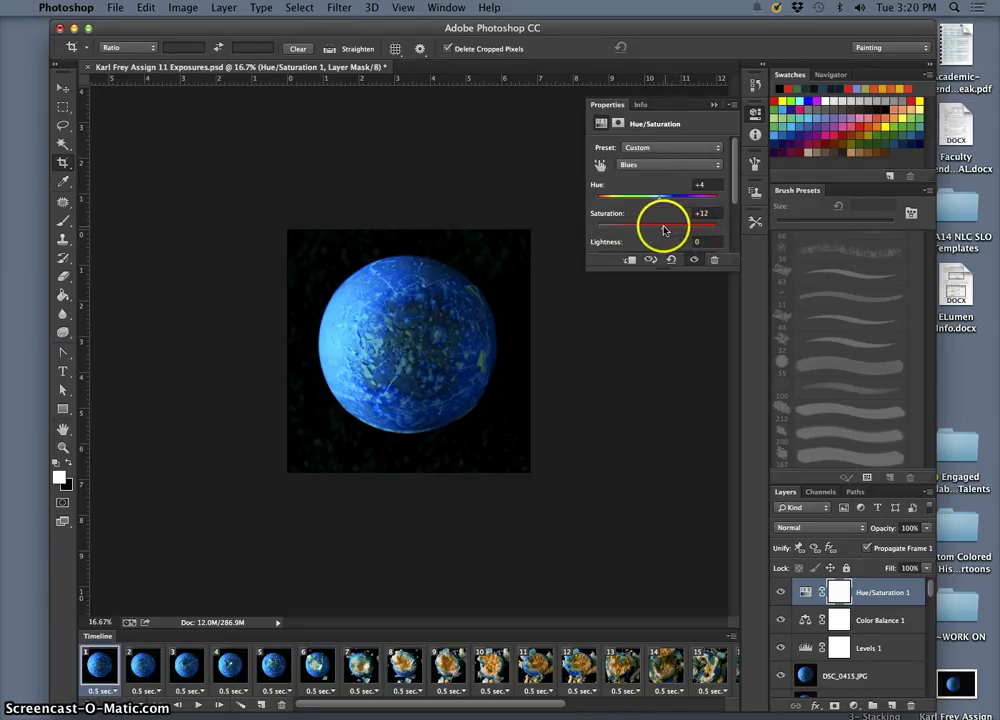
drag(663, 230, 647, 252)
scroll(661, 241, down, 1)
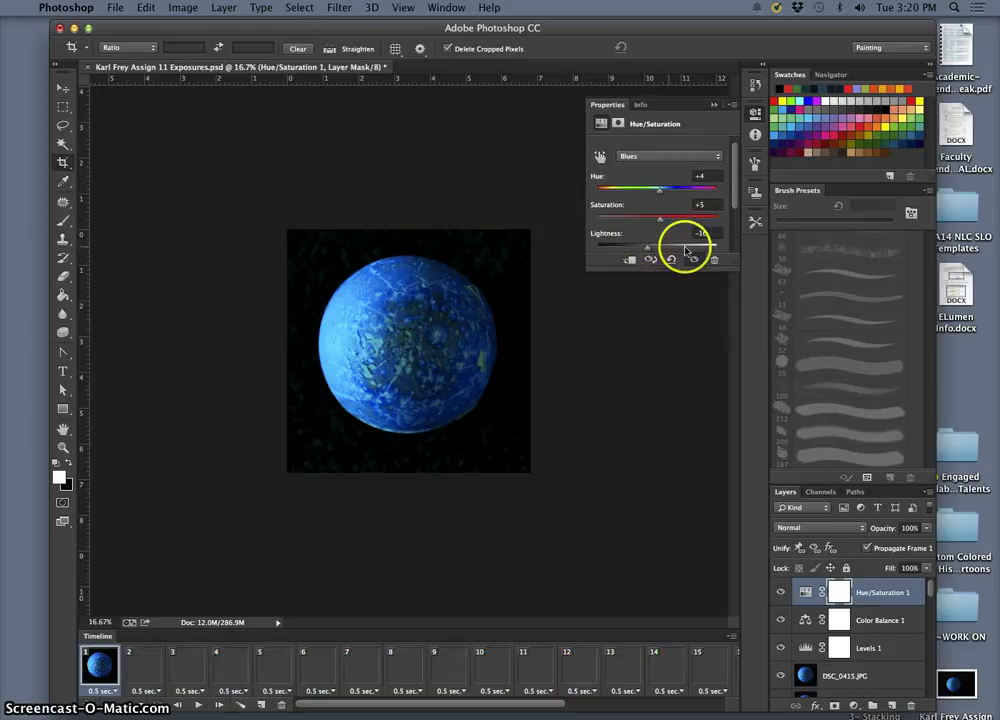
click(143, 672)
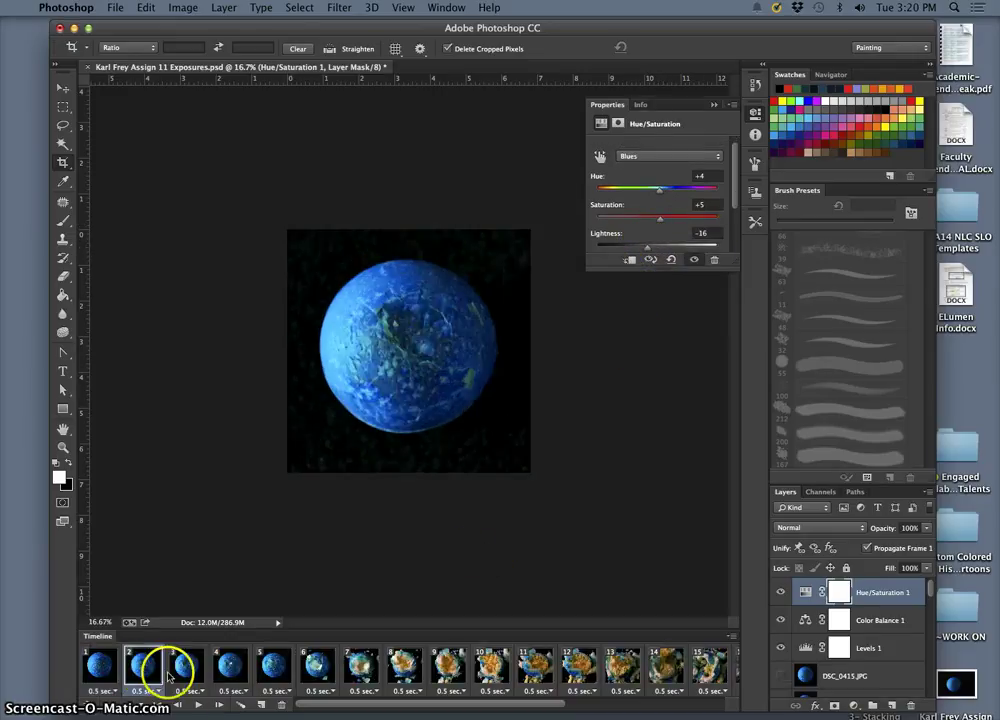
- Step through frames 3 to 13 to inspect the burst, then play the whole animation
click(187, 672)
click(230, 672)
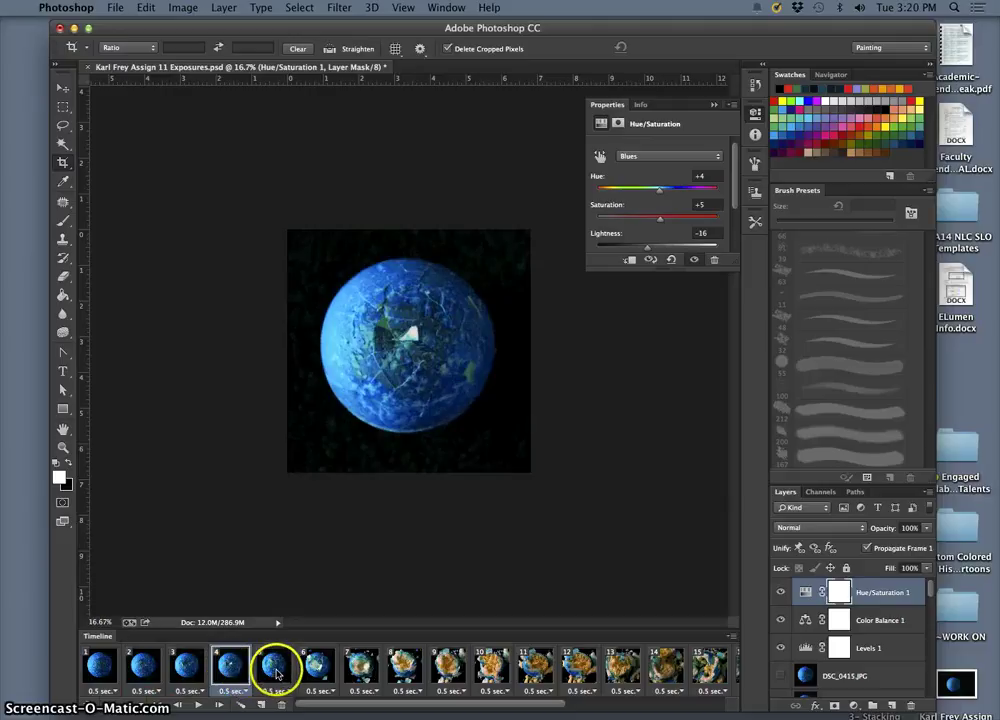
click(280, 672)
click(330, 672)
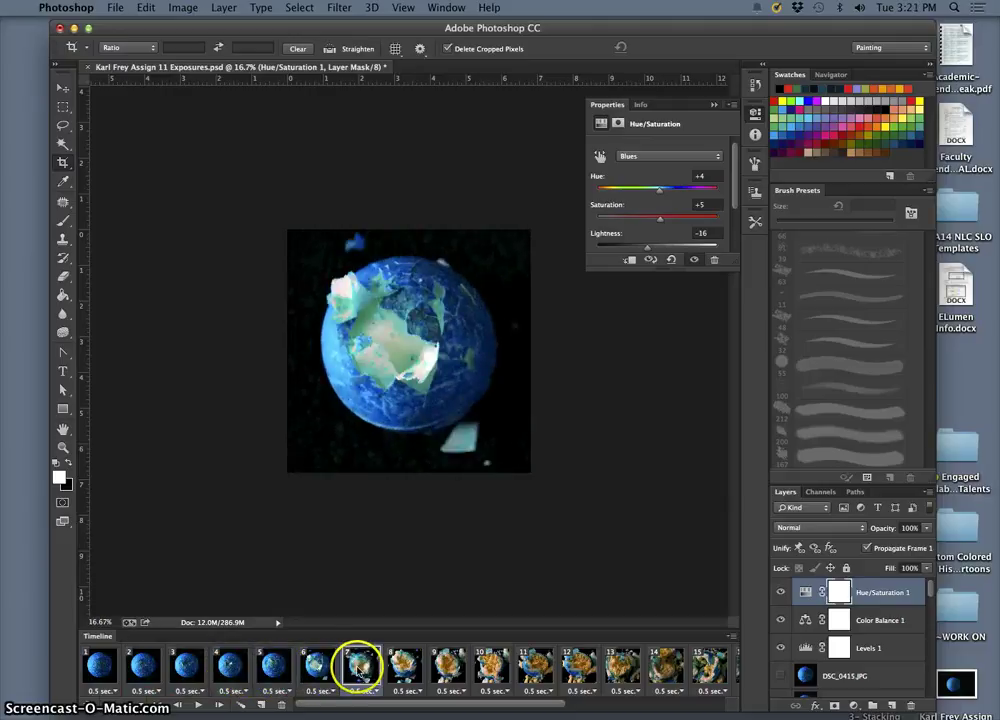
click(408, 663)
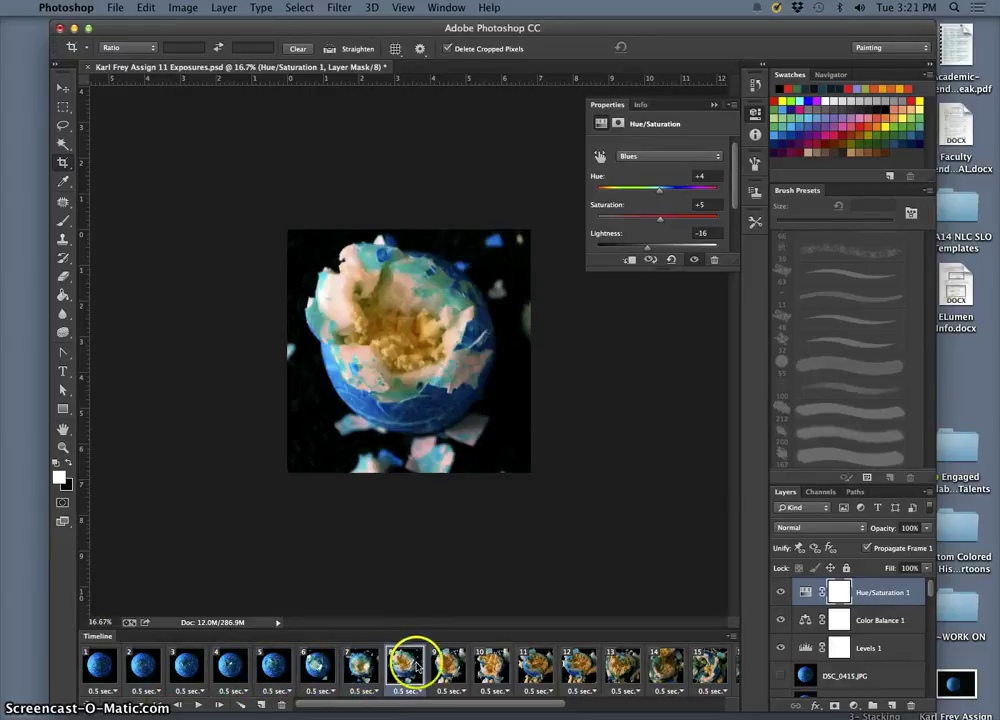
click(436, 663)
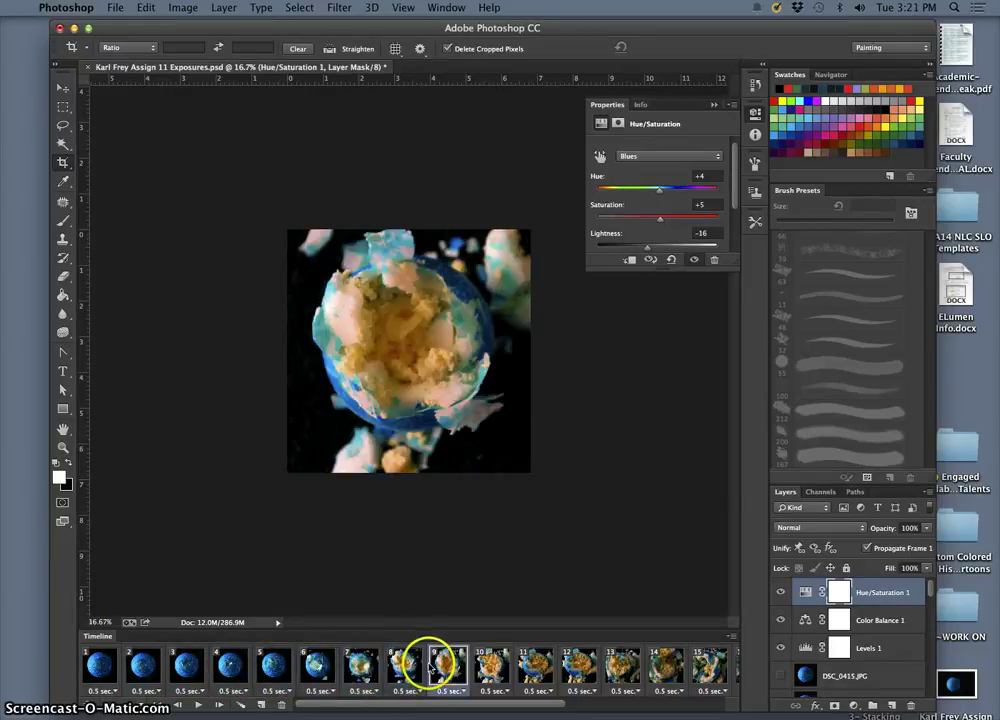
click(497, 665)
click(530, 666)
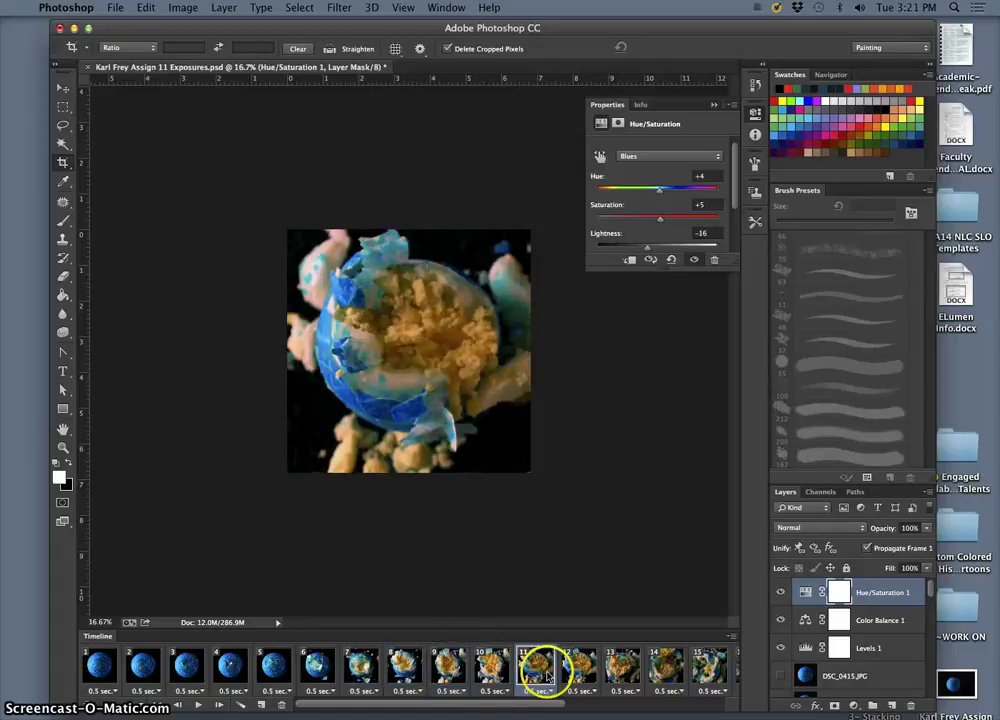
click(605, 668)
click(201, 705)
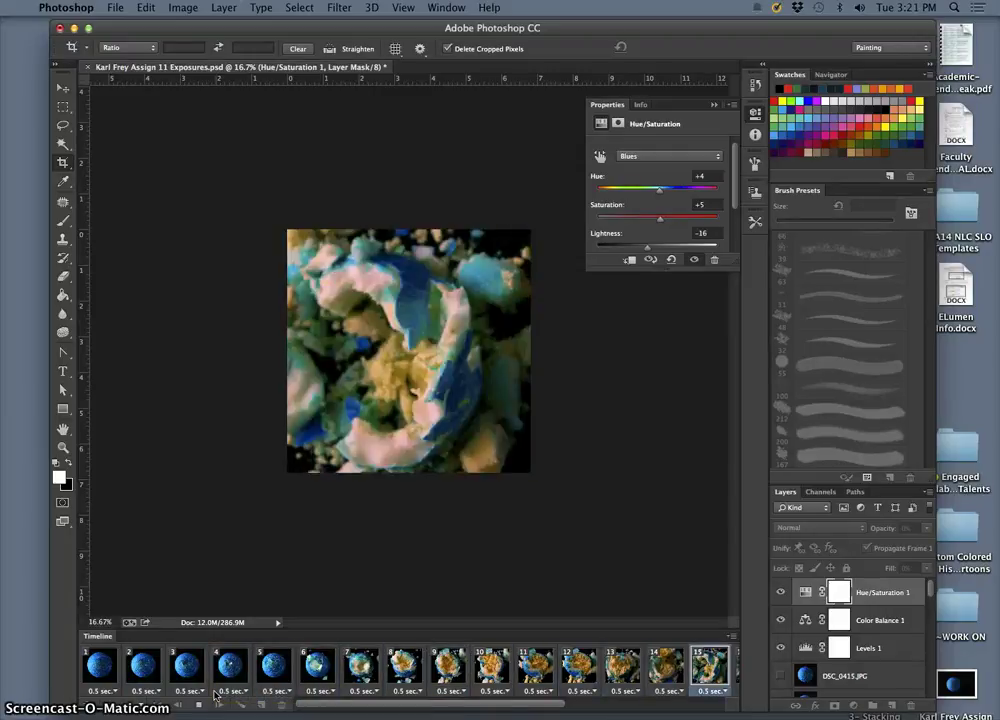
- Stop playback and drag the Color Balance 1 midtone Cyan/Red slider to -16
click(198, 705)
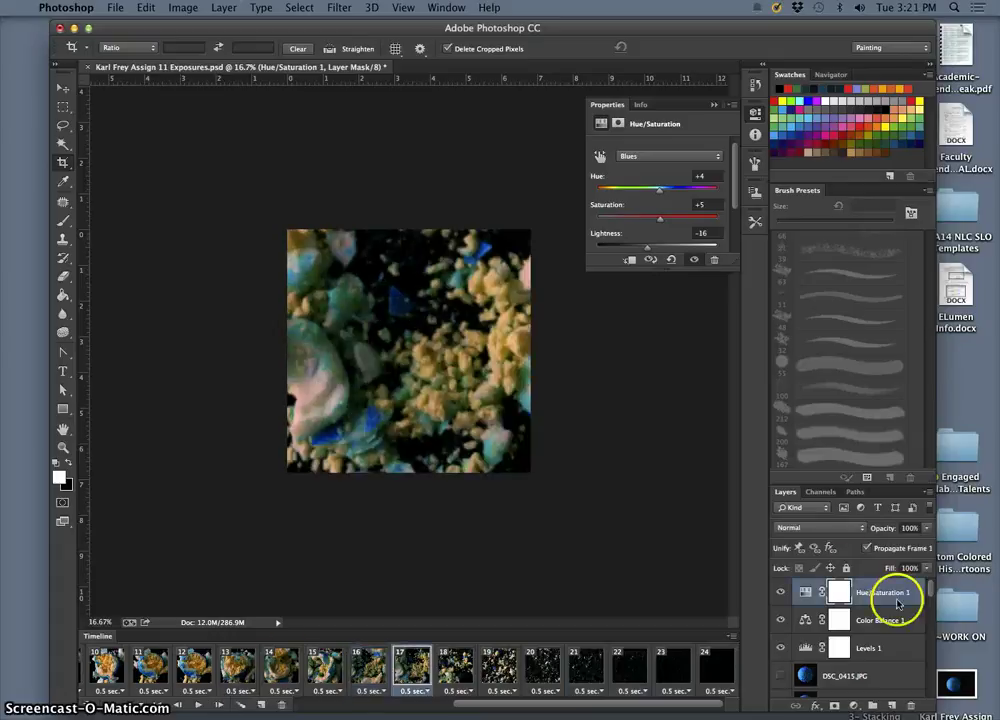
click(822, 622)
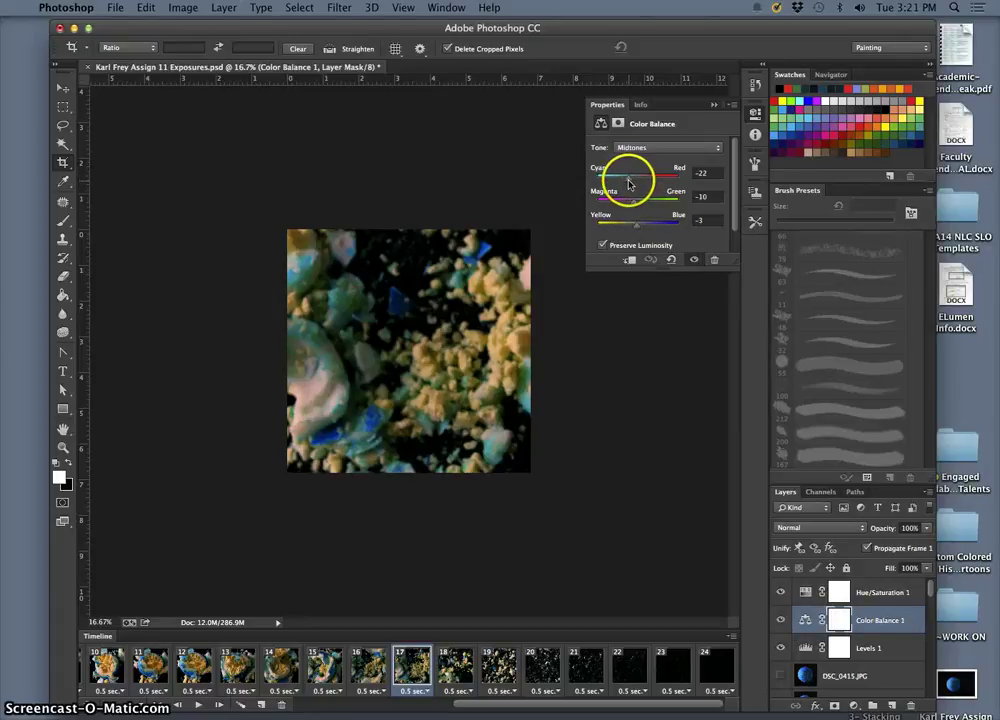
drag(630, 184, 639, 184)
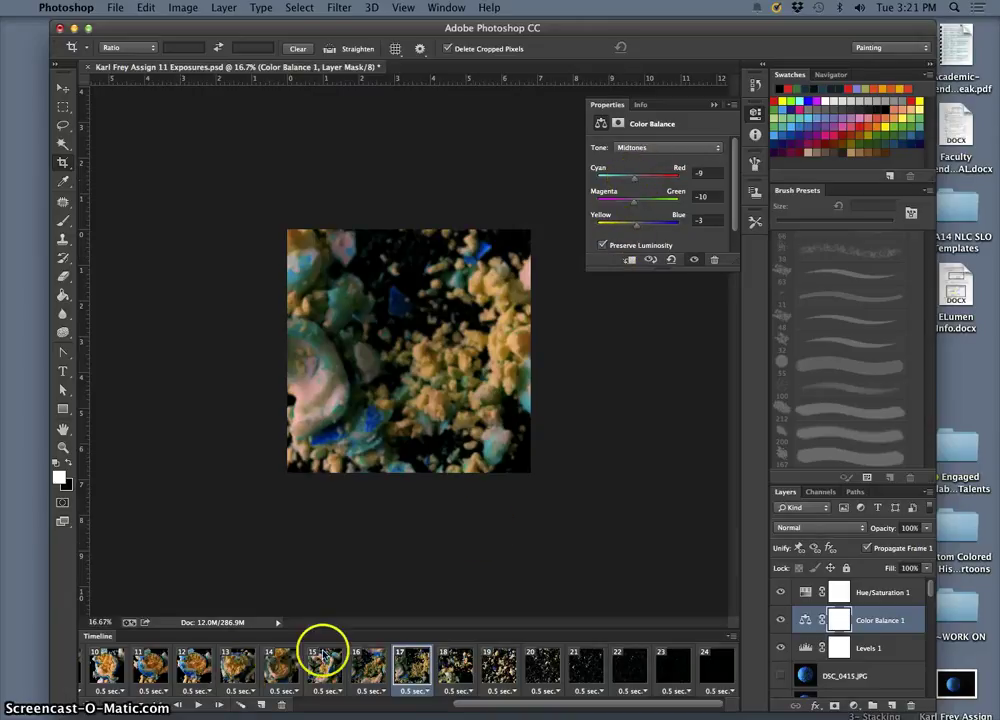
- Replay the animation from frame 10 to check the new colours, stop it, and play again
click(107, 665)
click(198, 706)
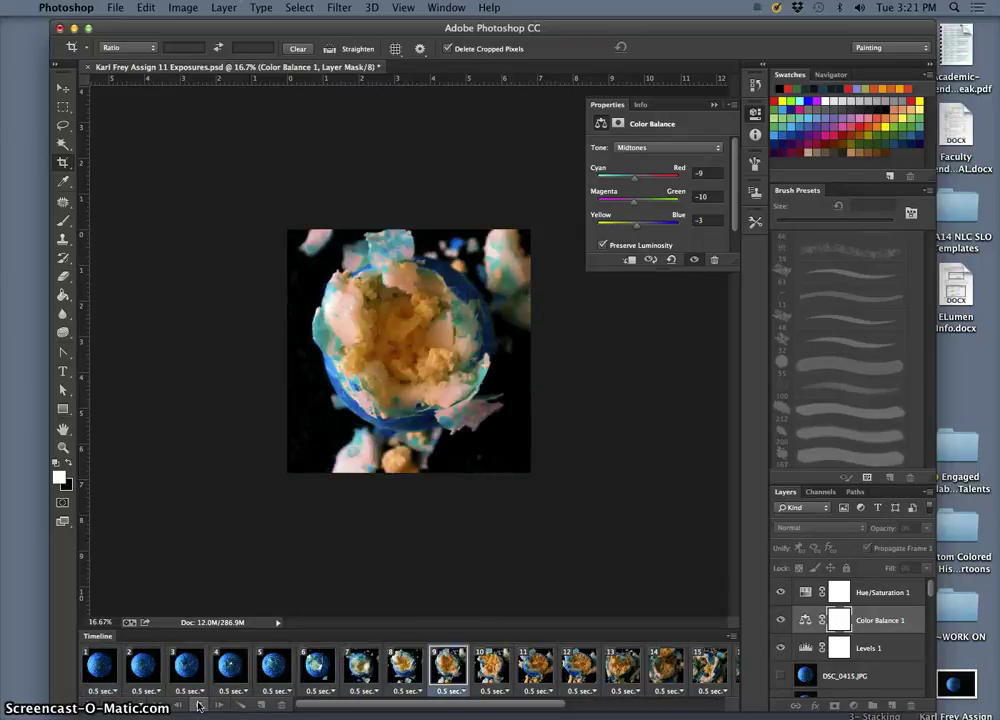
click(419, 337)
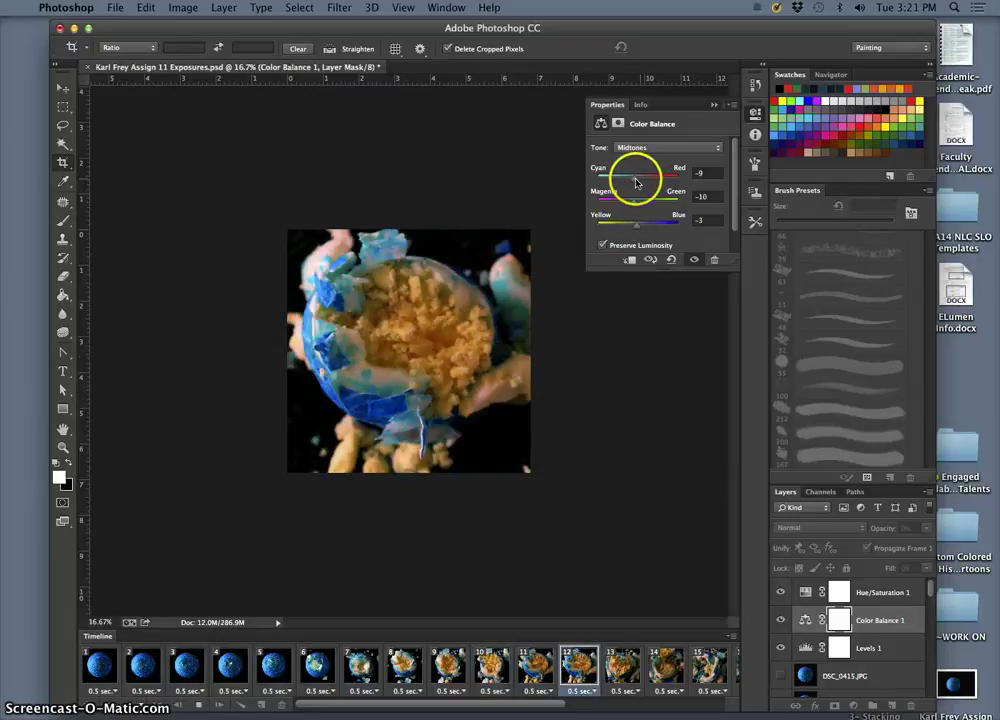
key(space)
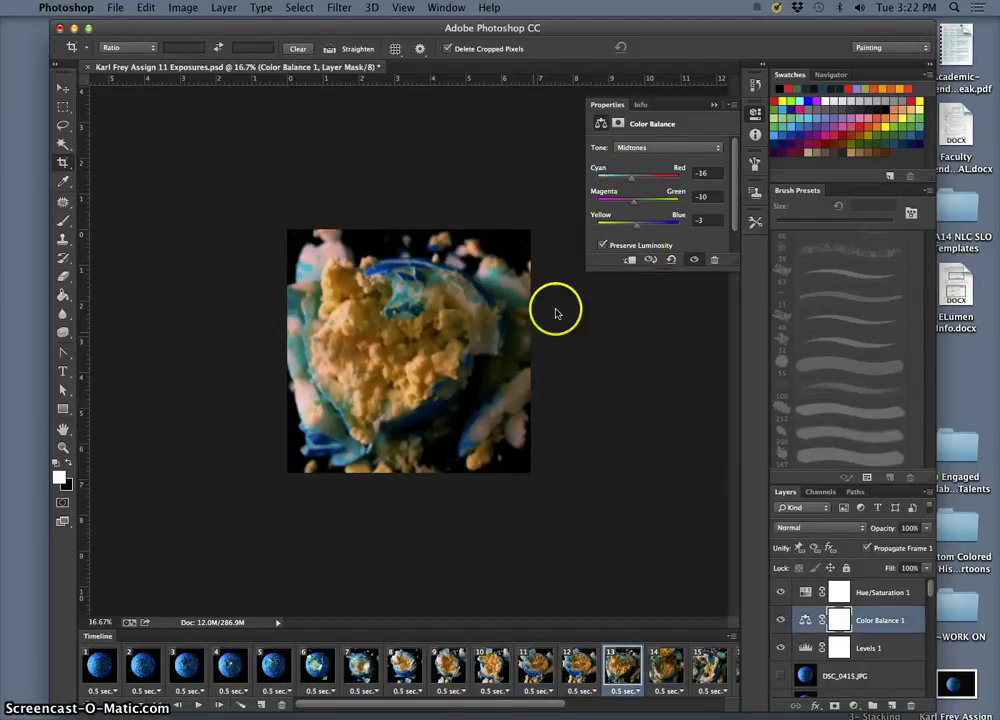
click(198, 706)
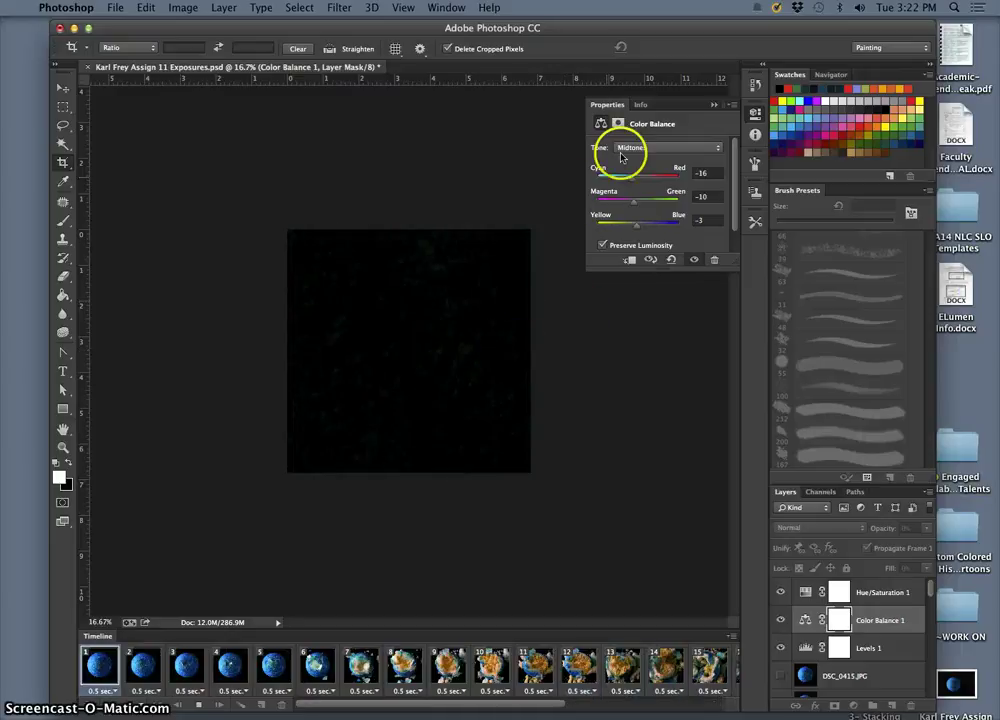
- Close the adjustment properties and save the PSD via File > Save
click(714, 104)
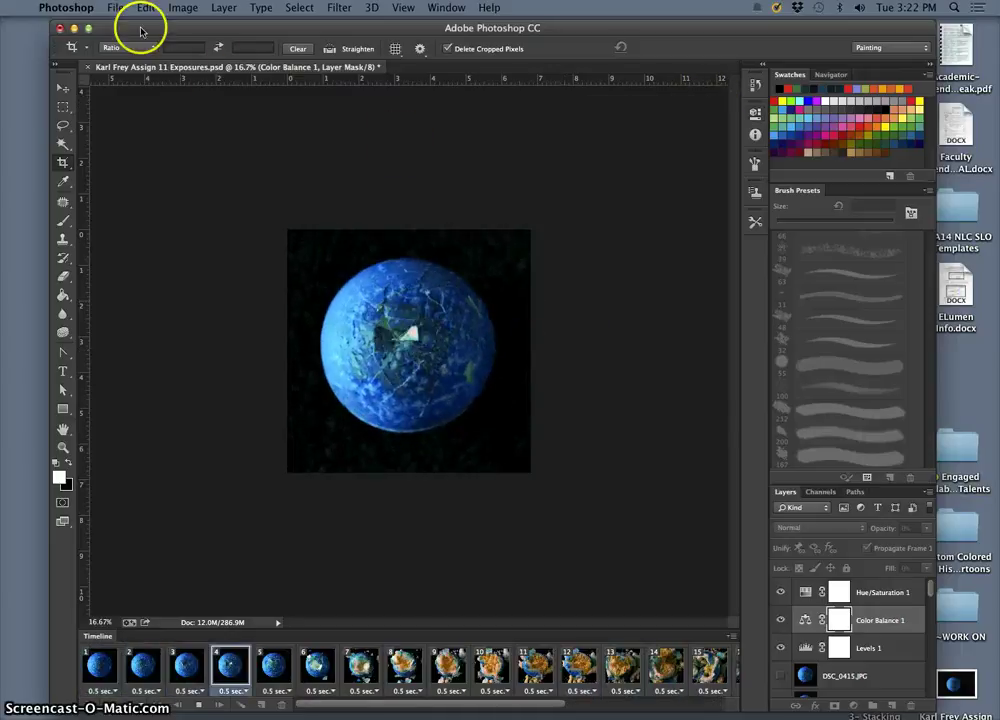
click(116, 8)
click(151, 158)
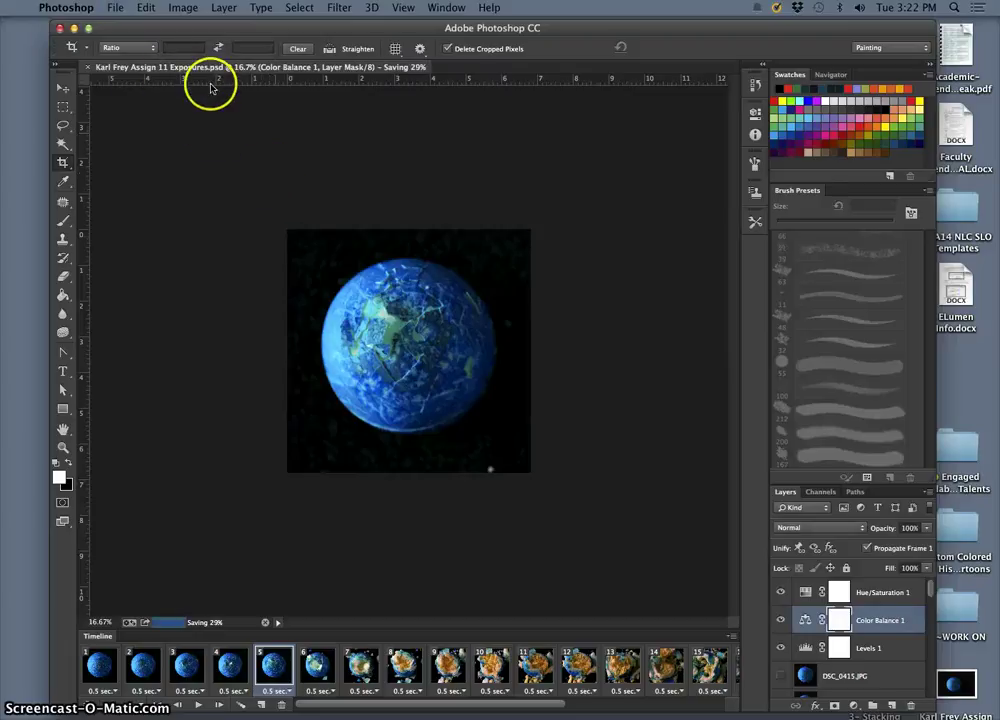
scroll(826, 650, down, 1)
scroll(824, 648, down, 3)
scroll(822, 646, up, 4)
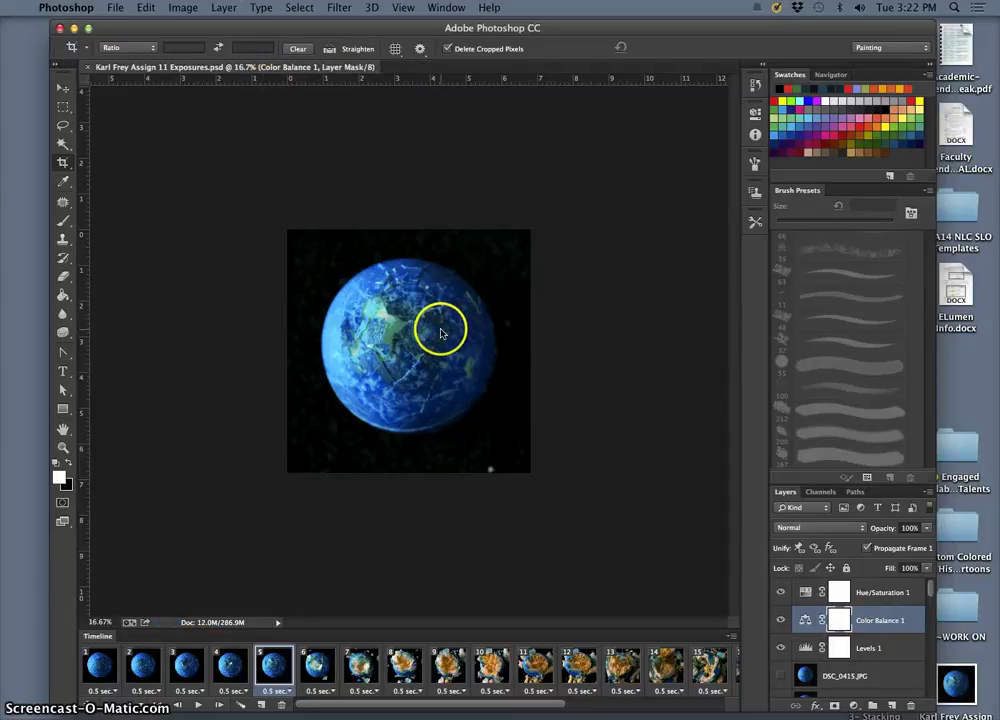
- Resize the image to 8 × 8 inches at 150 pixels/inch (1200 × 1200 px) with Resample on
click(188, 12)
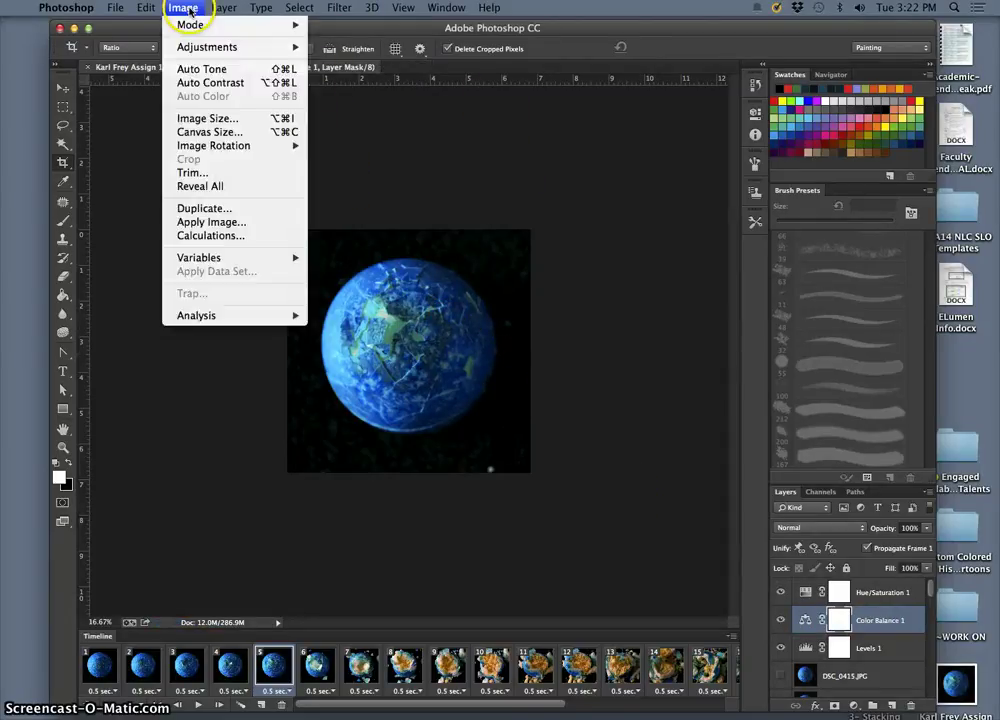
click(208, 119)
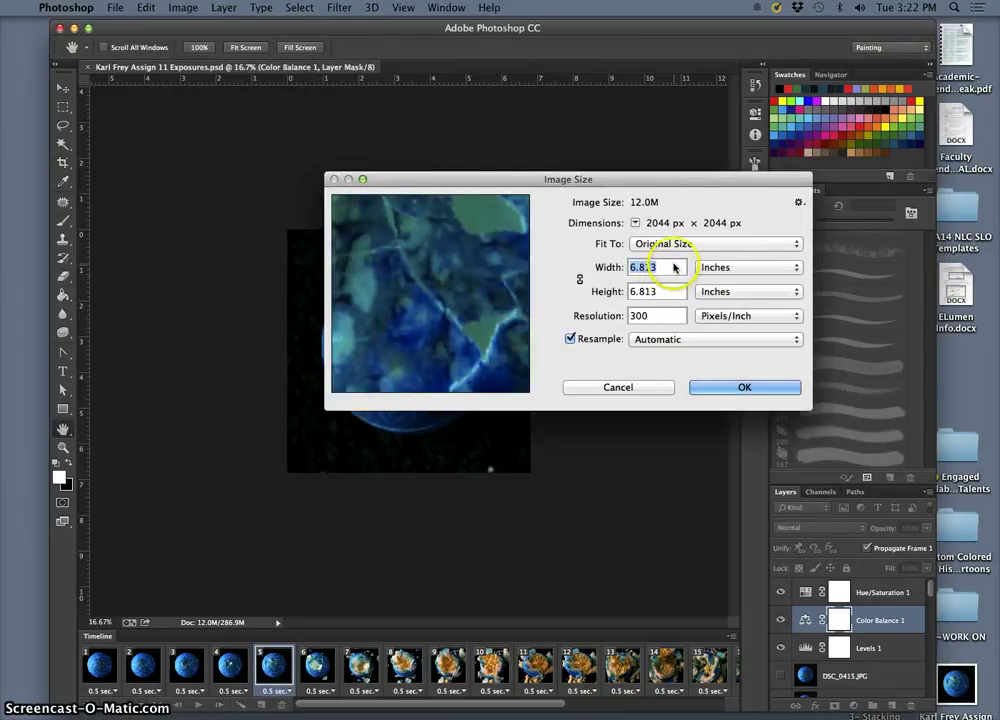
text(8)
click(580, 280)
text(8)
click(571, 339)
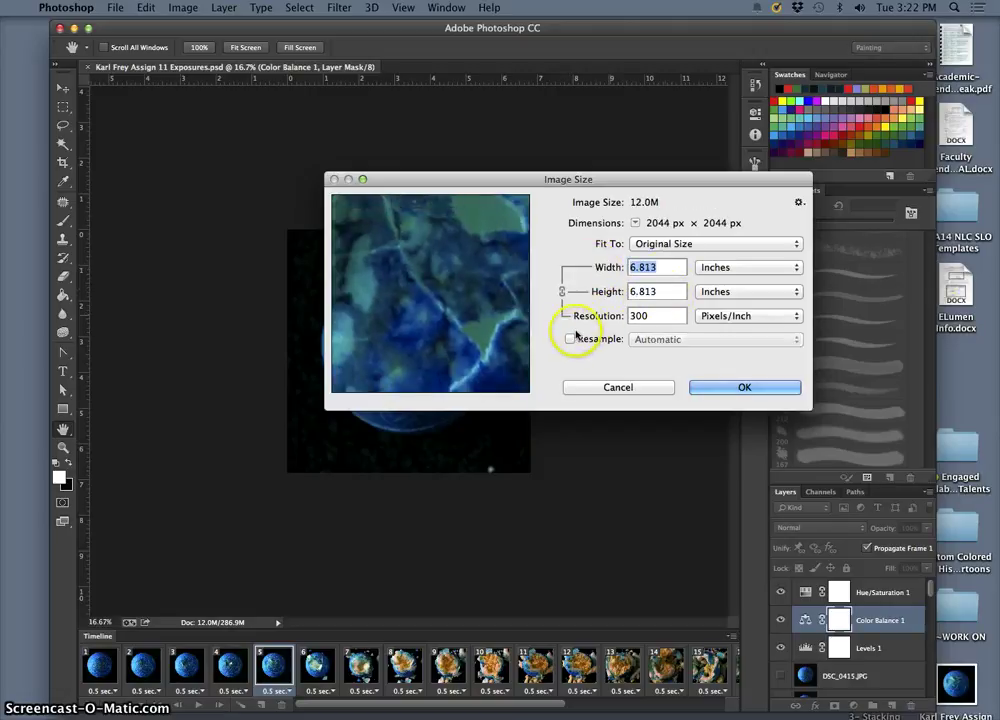
text(8)
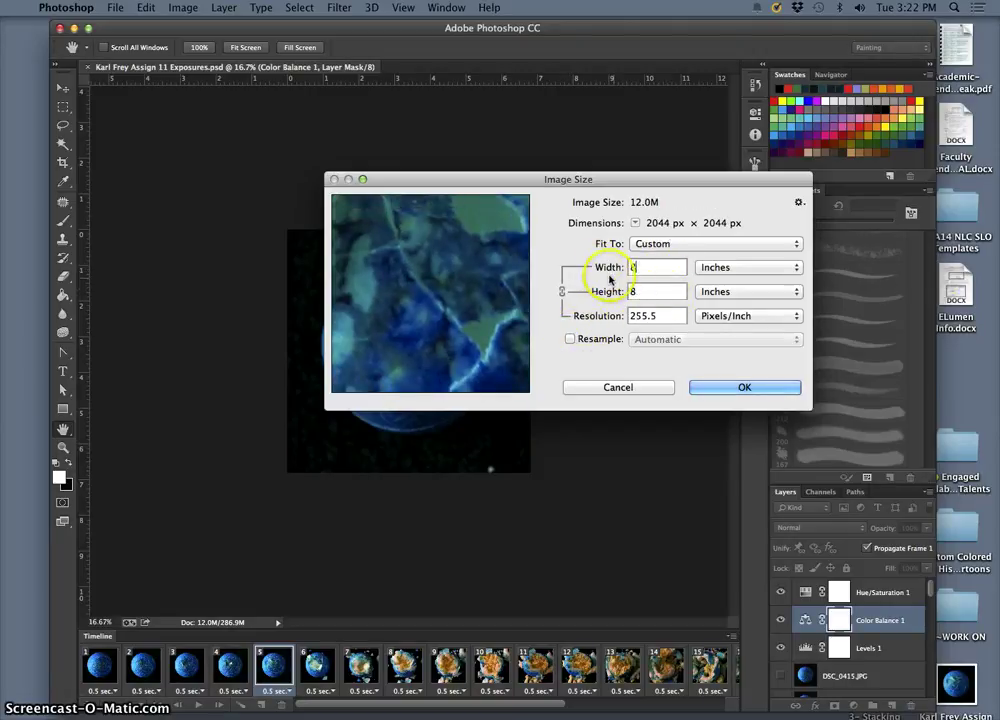
click(569, 340)
text(150)
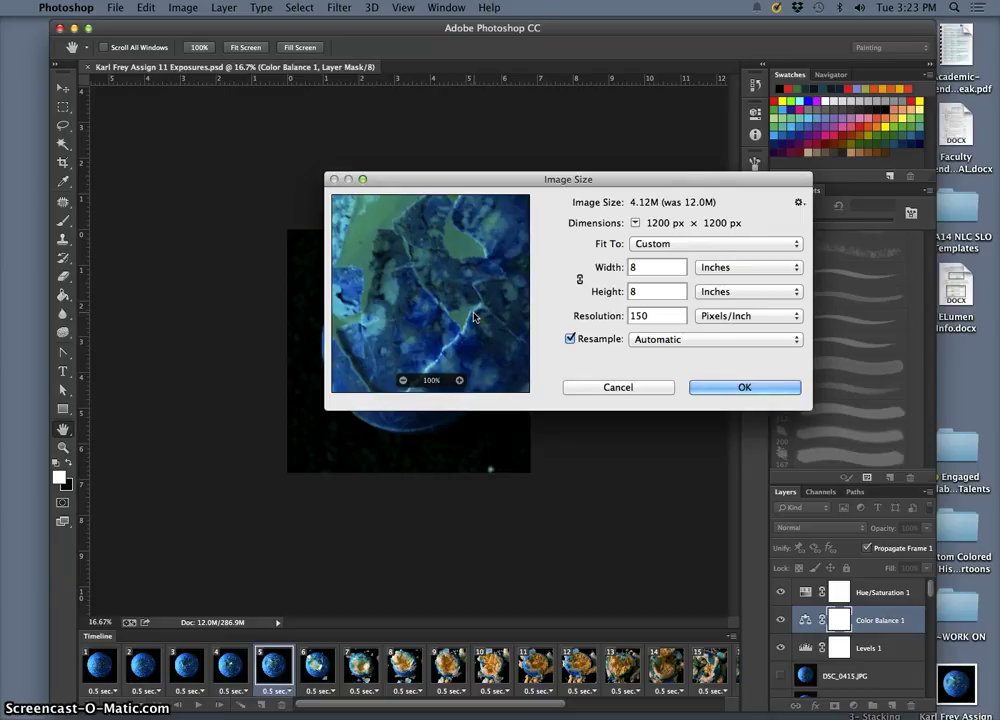
click(645, 328)
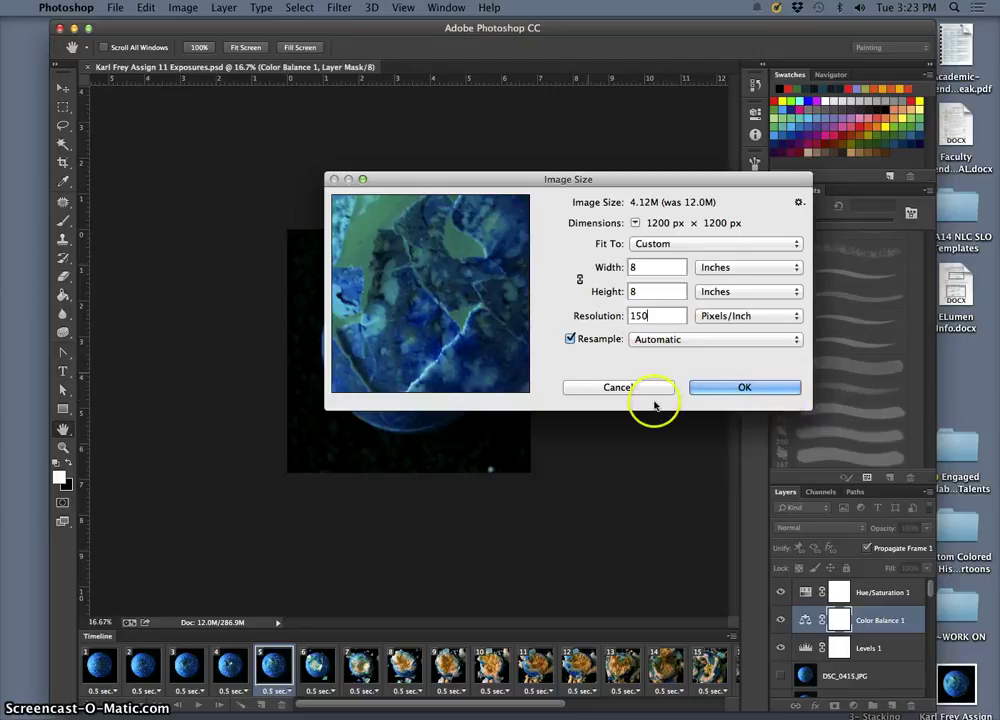
click(738, 388)
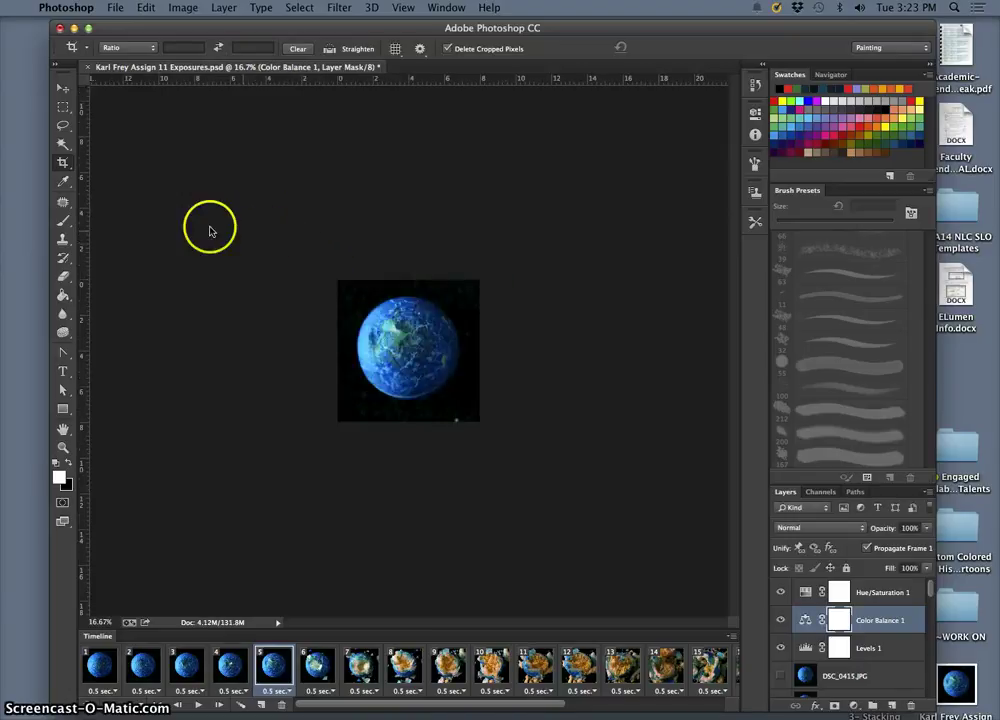
- Open Save for Web and pan the preview across the planet's cracked shell
click(117, 8)
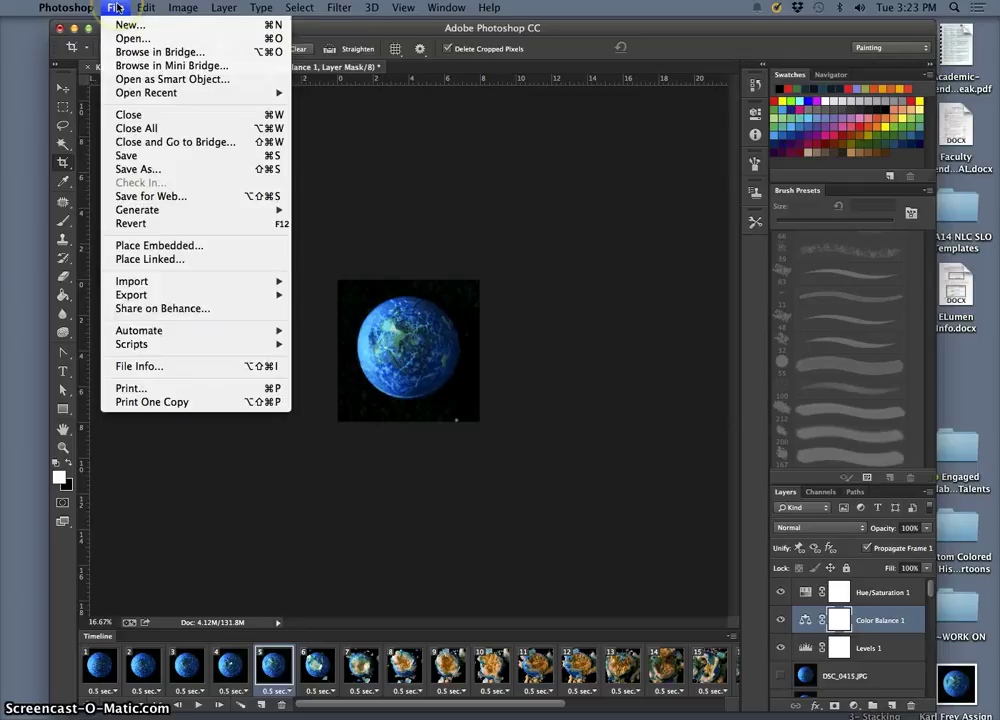
click(156, 197)
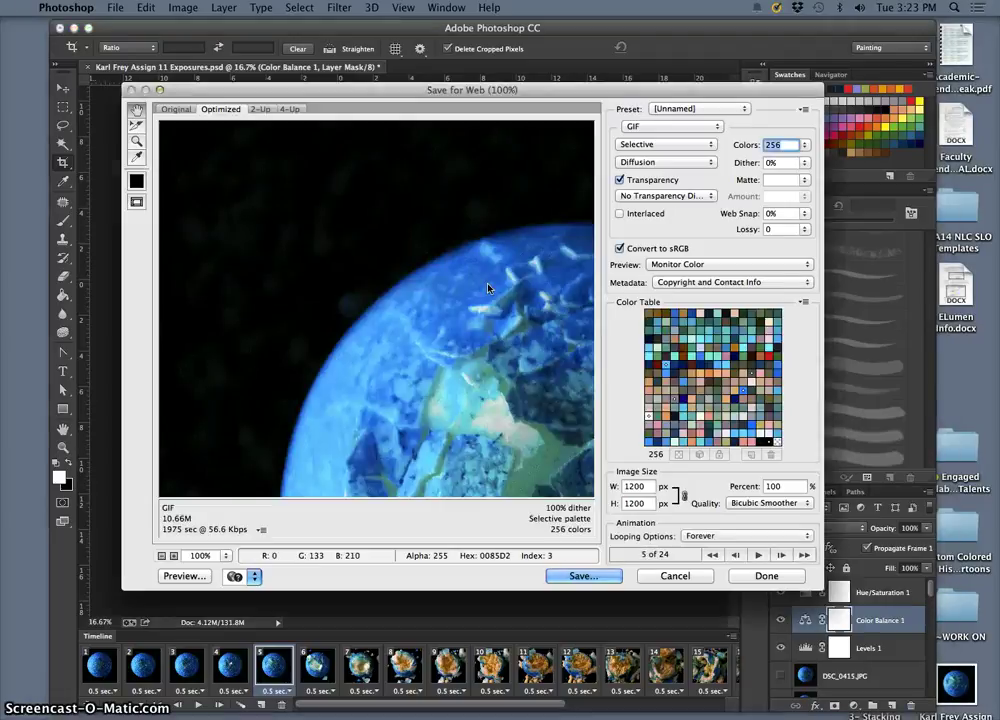
mouse_move(488, 288)
mouse_down()
mouse_move(402, 290)
mouse_move(474, 289)
mouse_up()
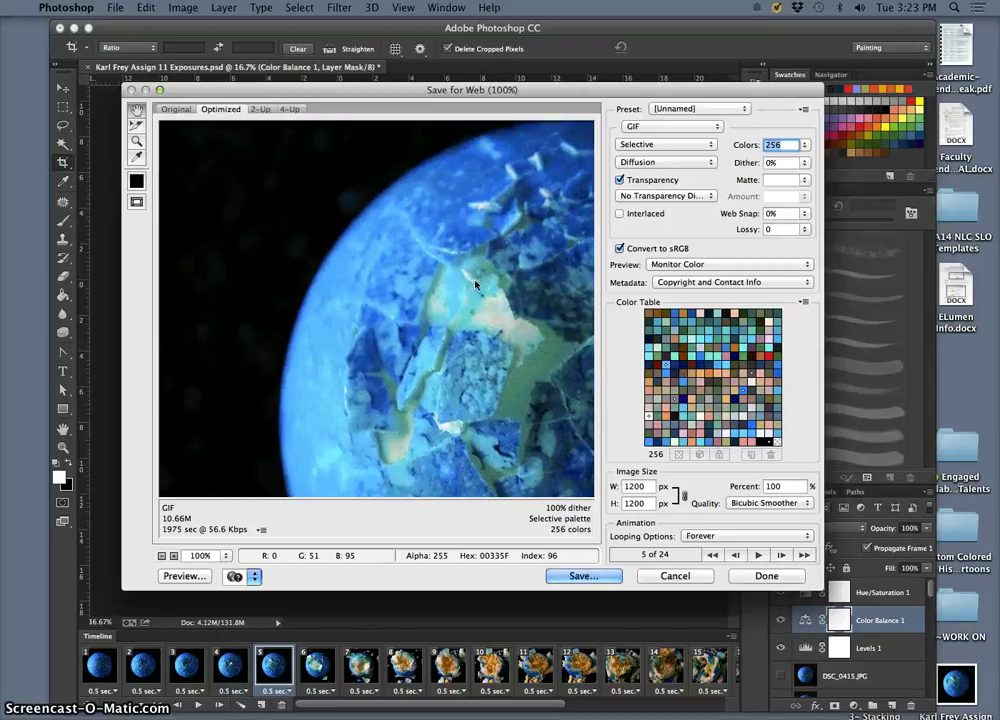
drag(474, 285, 718, 336)
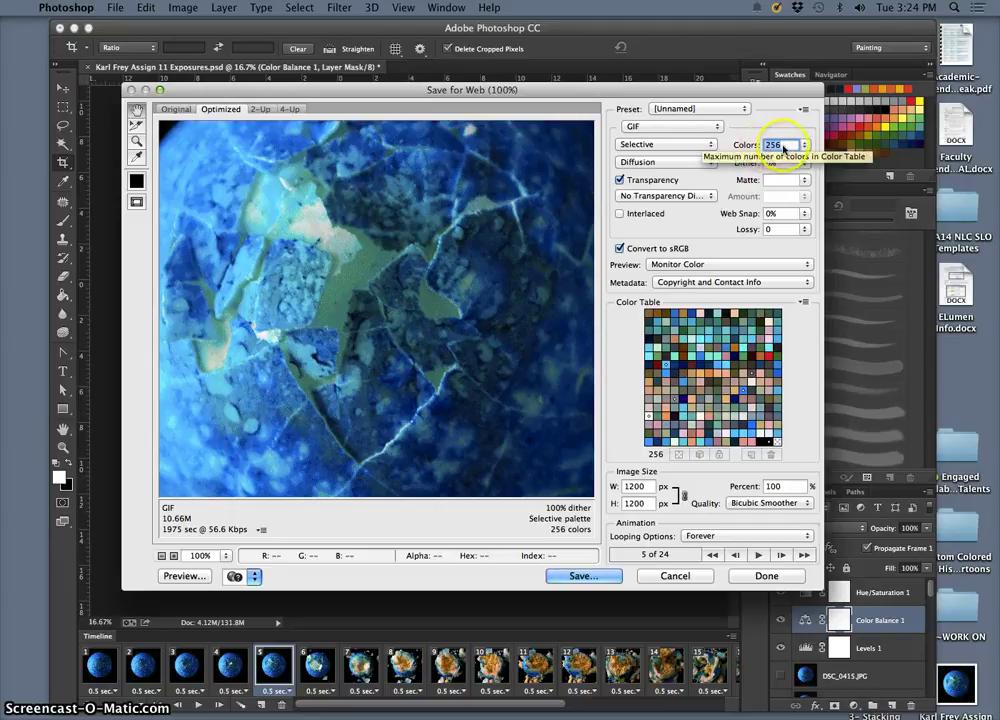
- Switch the GIF colour reduction to Perceptual
click(680, 145)
click(668, 131)
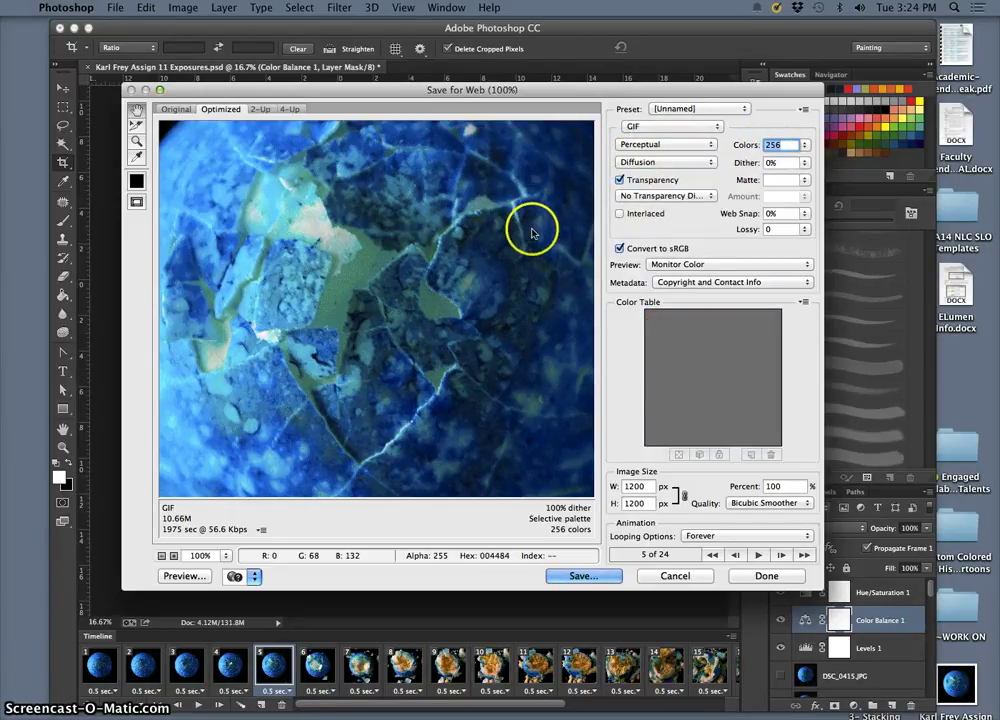
scroll(530, 238, down, 5)
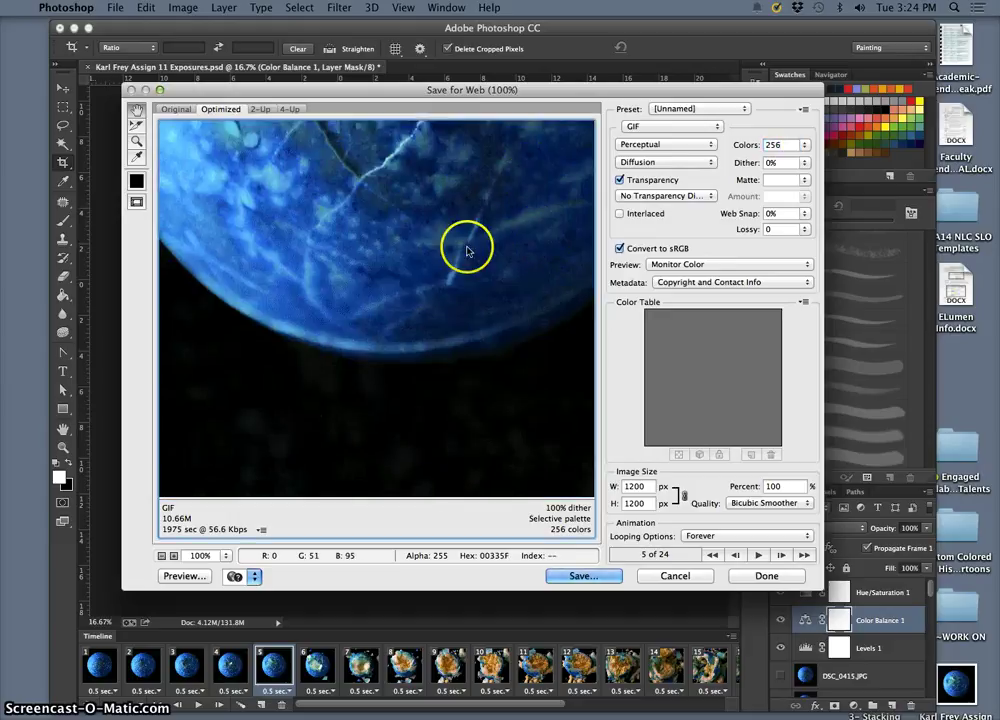
scroll(380, 413, up, 3)
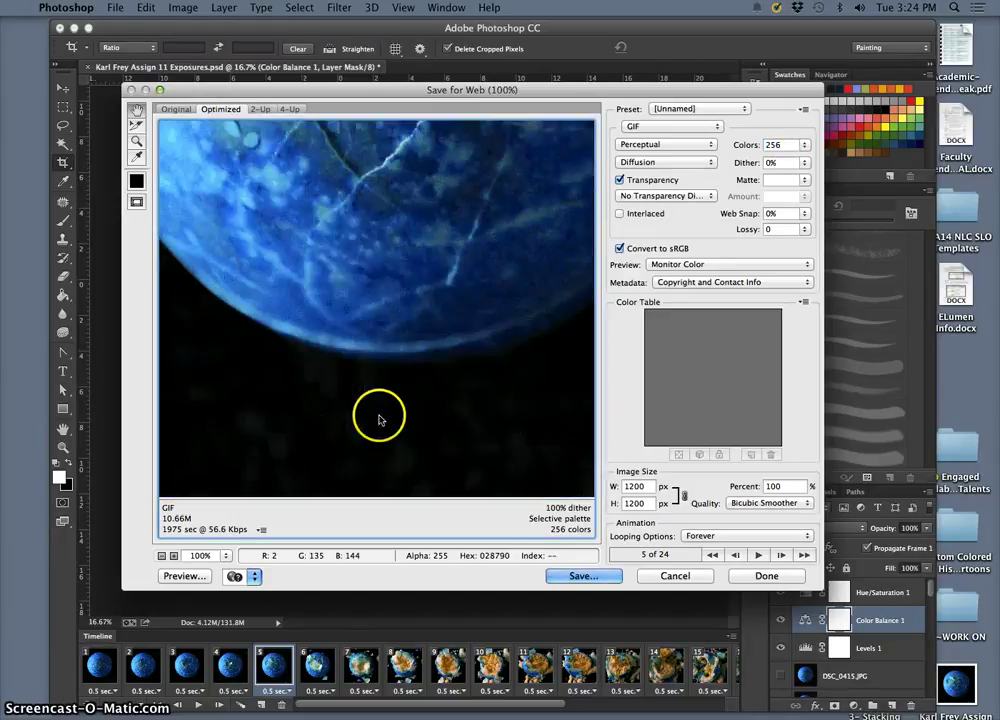
scroll(555, 270, up, 3)
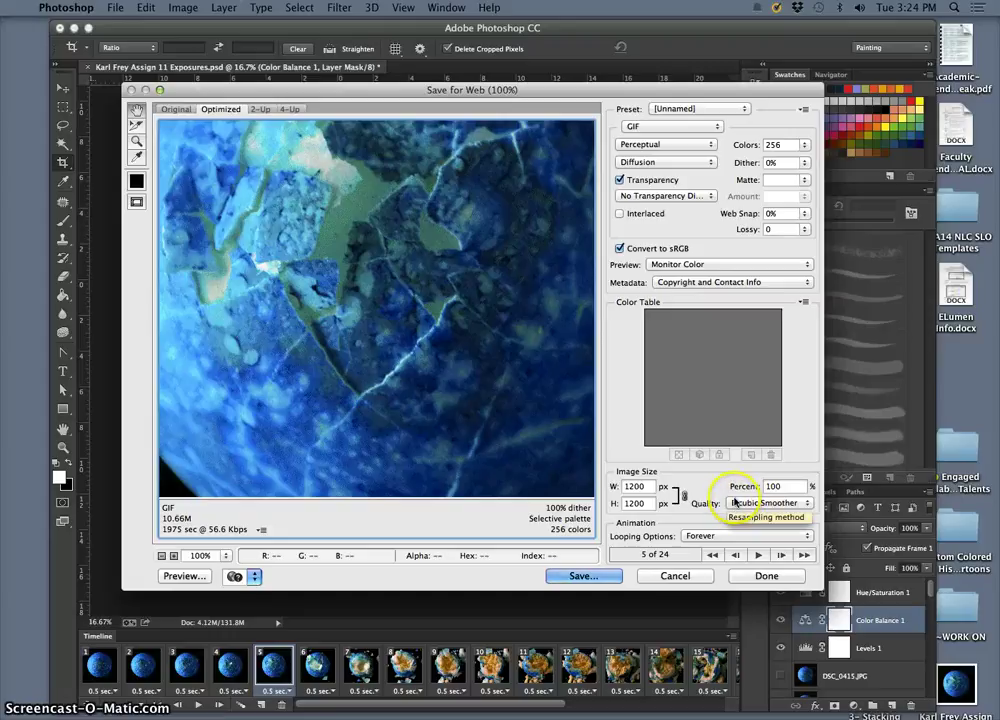
- Play the GIF preview and zoom it out to 33.3%
click(758, 555)
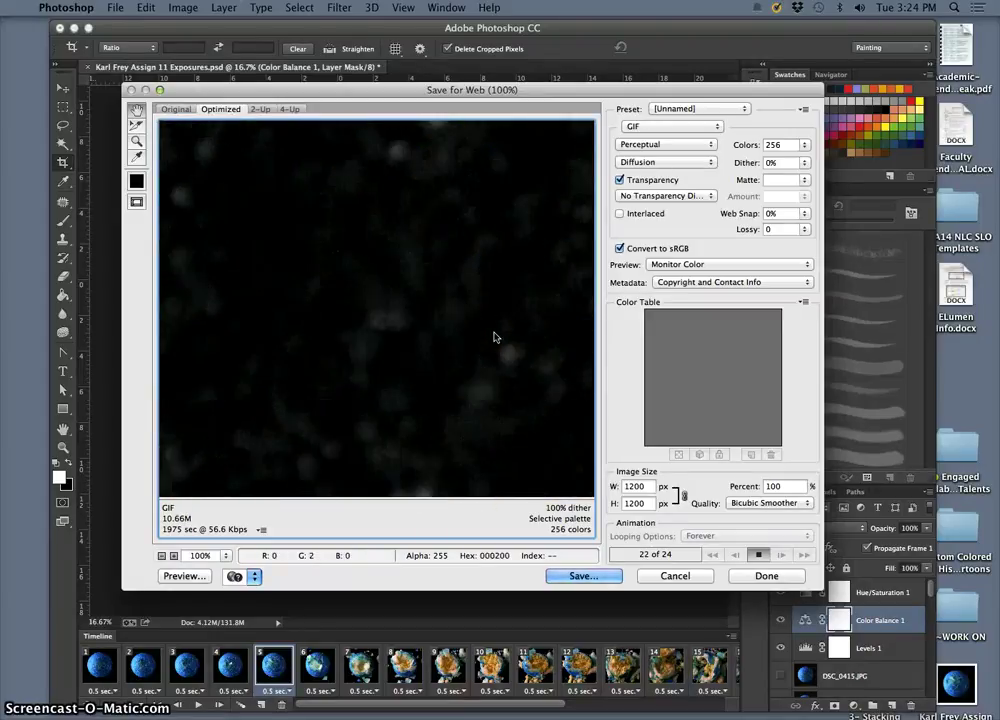
click(161, 556)
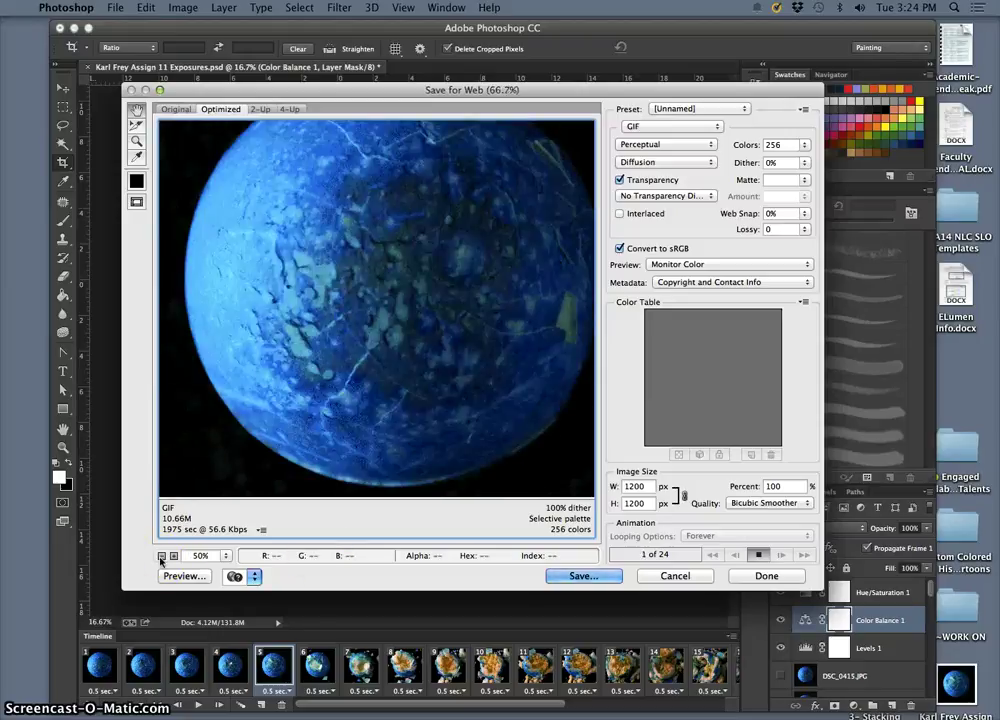
click(161, 556)
click(161, 556)
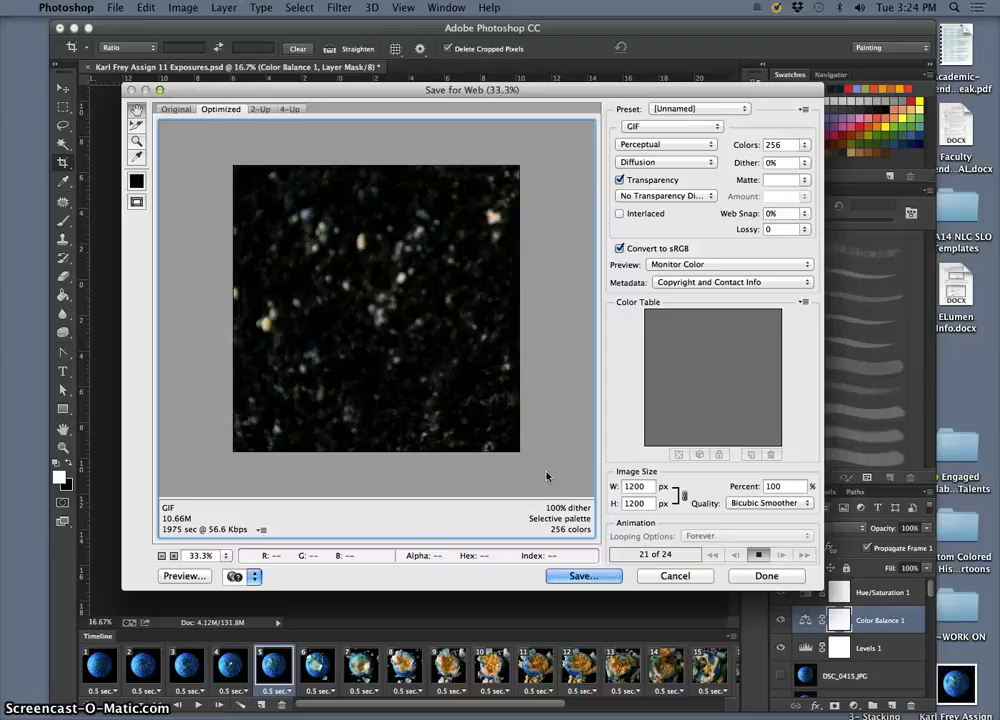
- Try Selective then keep Perceptual reduction, stop the preview, and open Save Optimized As
click(668, 145)
click(667, 155)
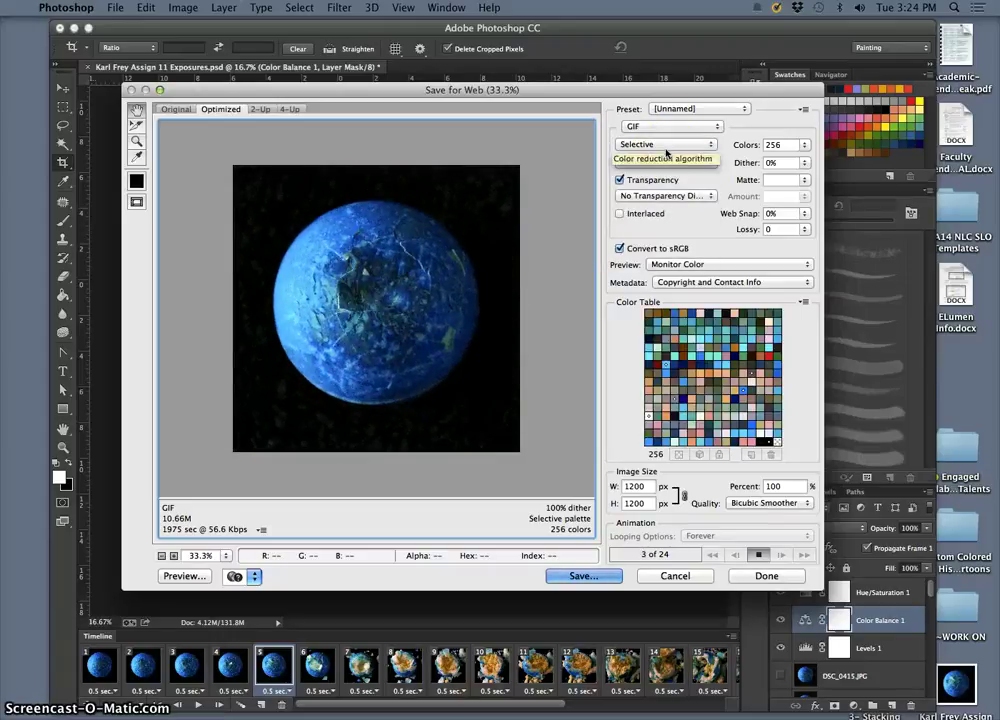
click(666, 150)
click(659, 134)
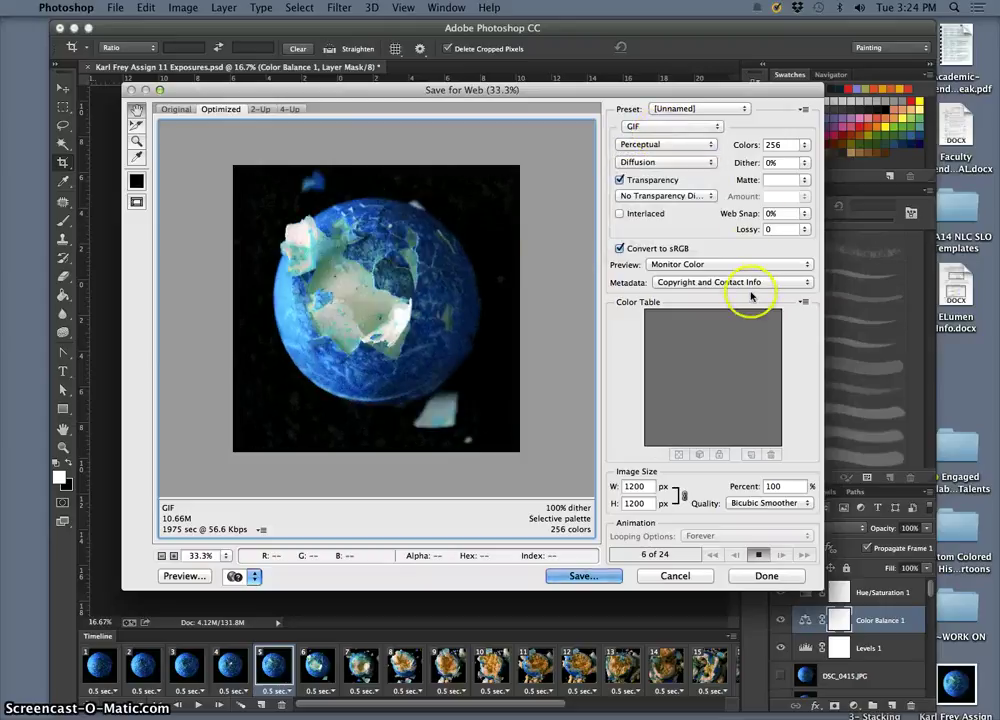
click(758, 555)
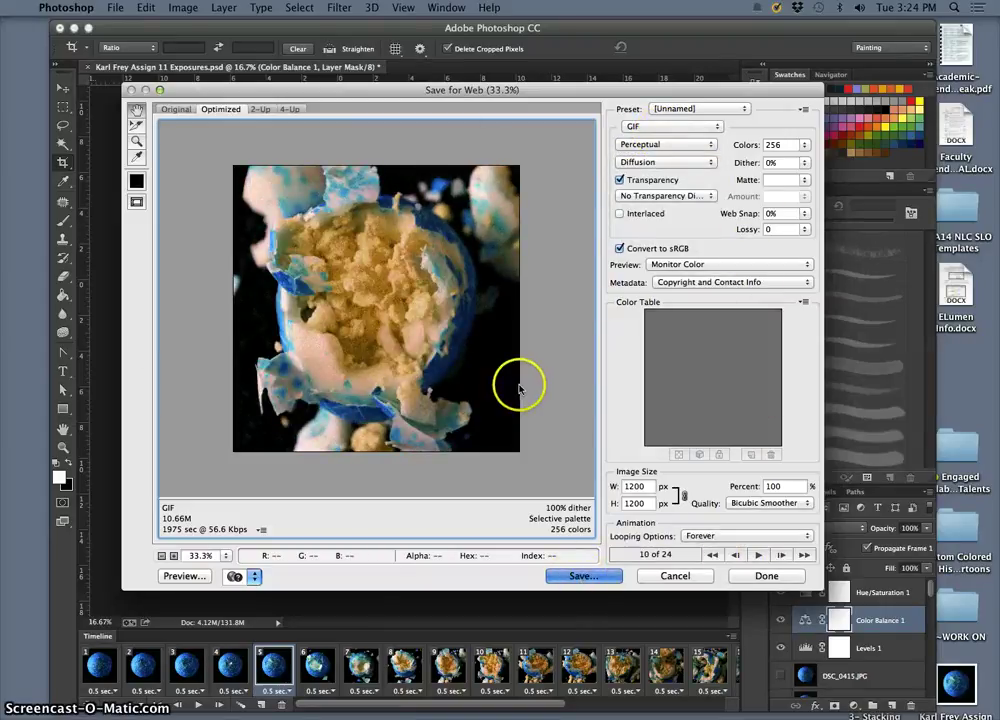
key(Return)
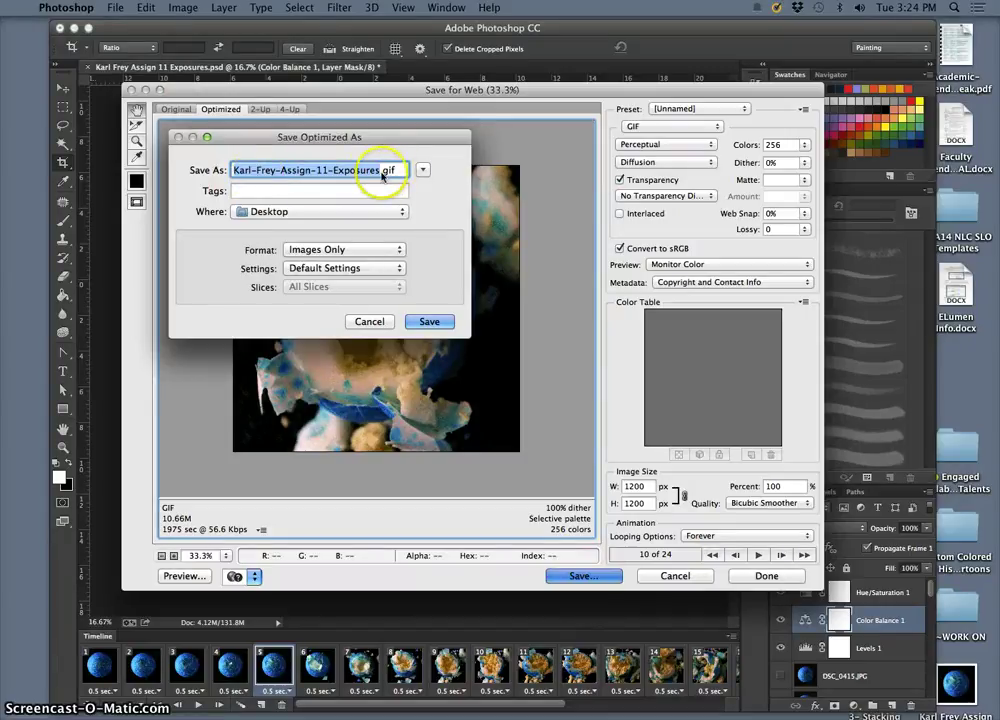
- Save the animated GIF to the Desktop
click(428, 321)
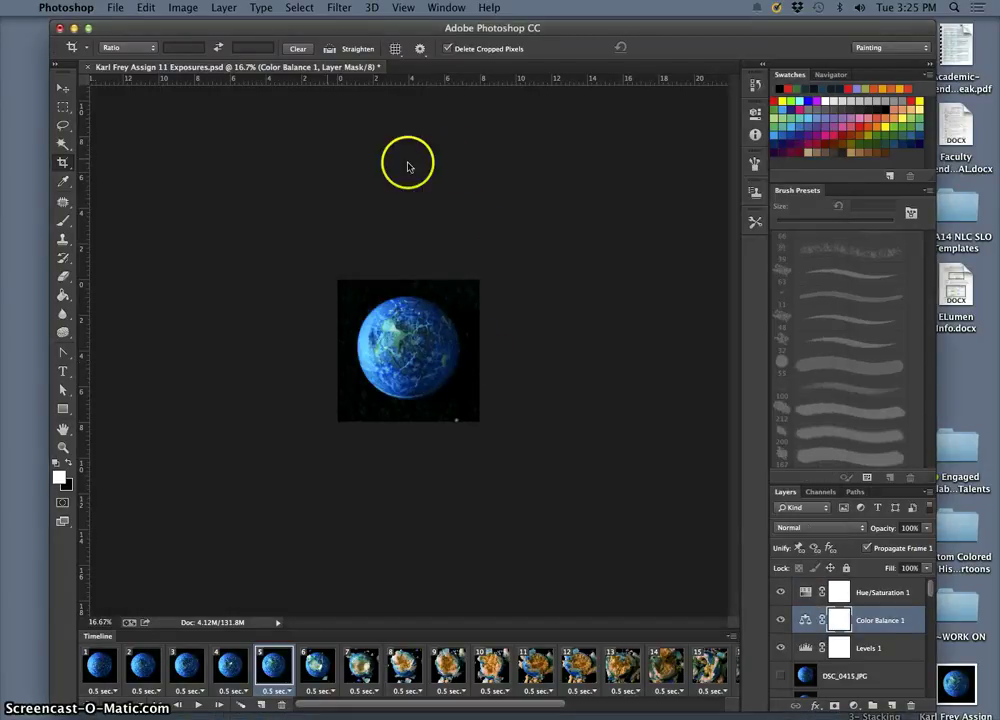
click(75, 29)
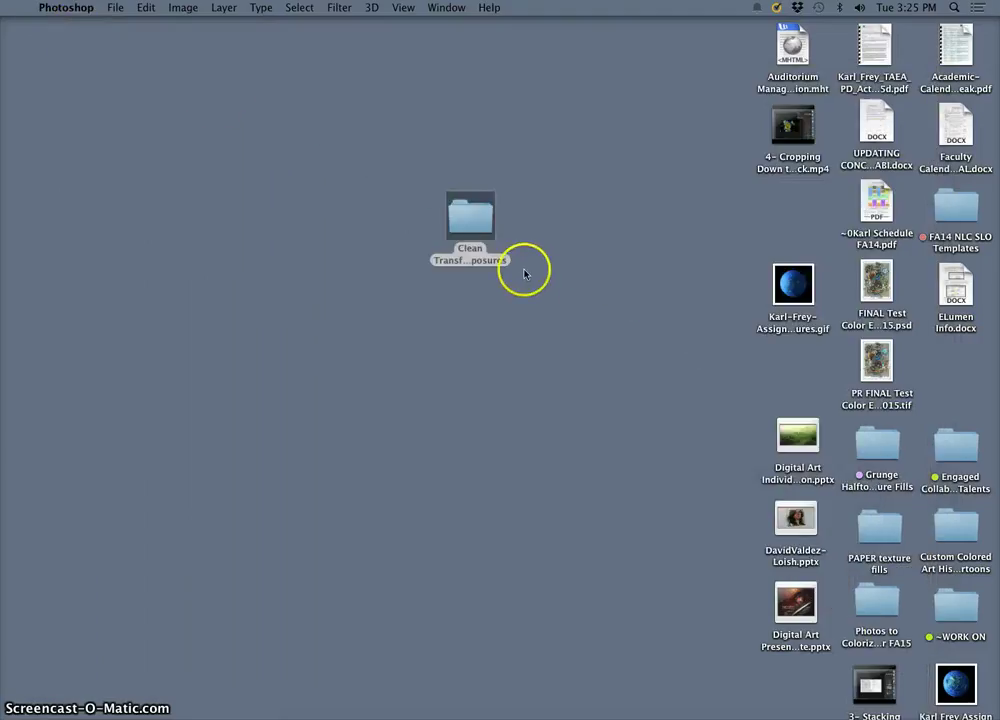
right_click(801, 296)
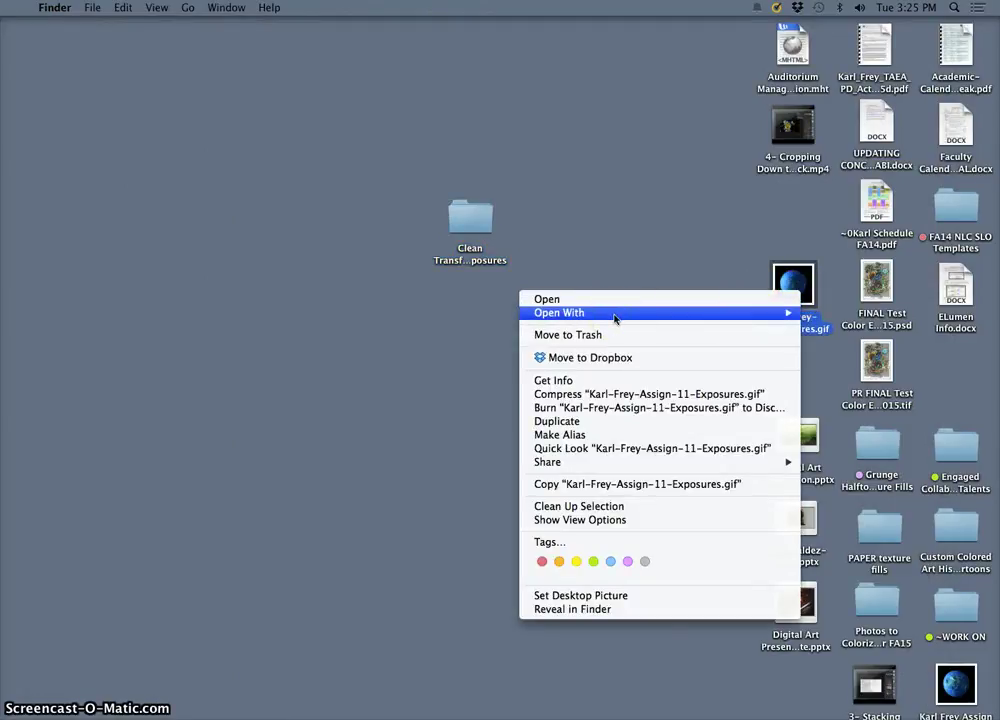
mouse_move(766, 315)
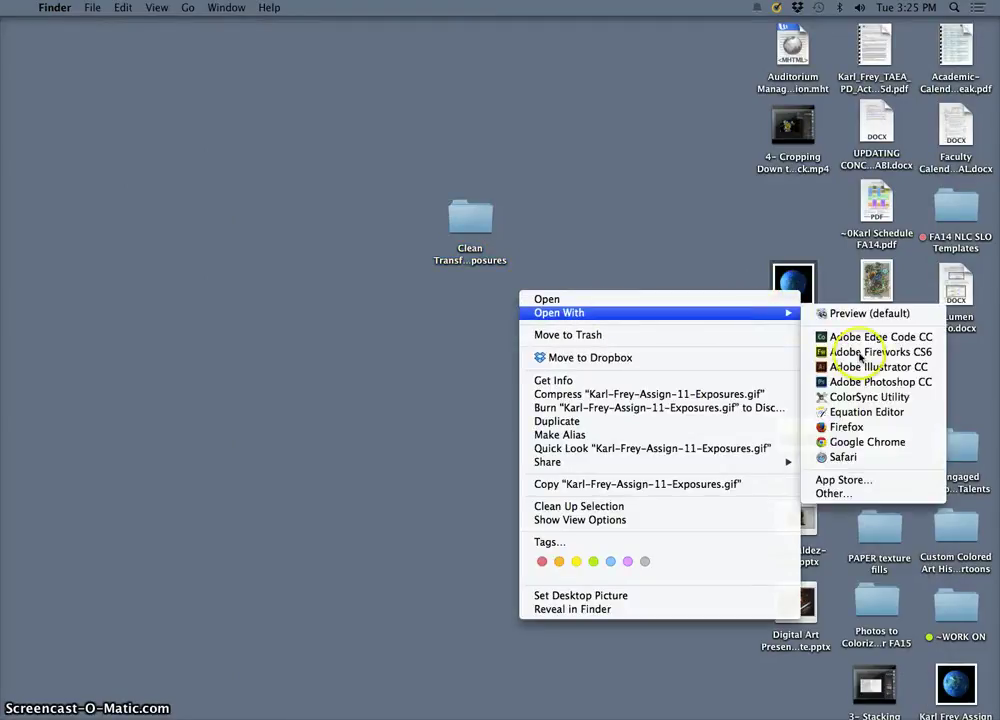
click(843, 457)
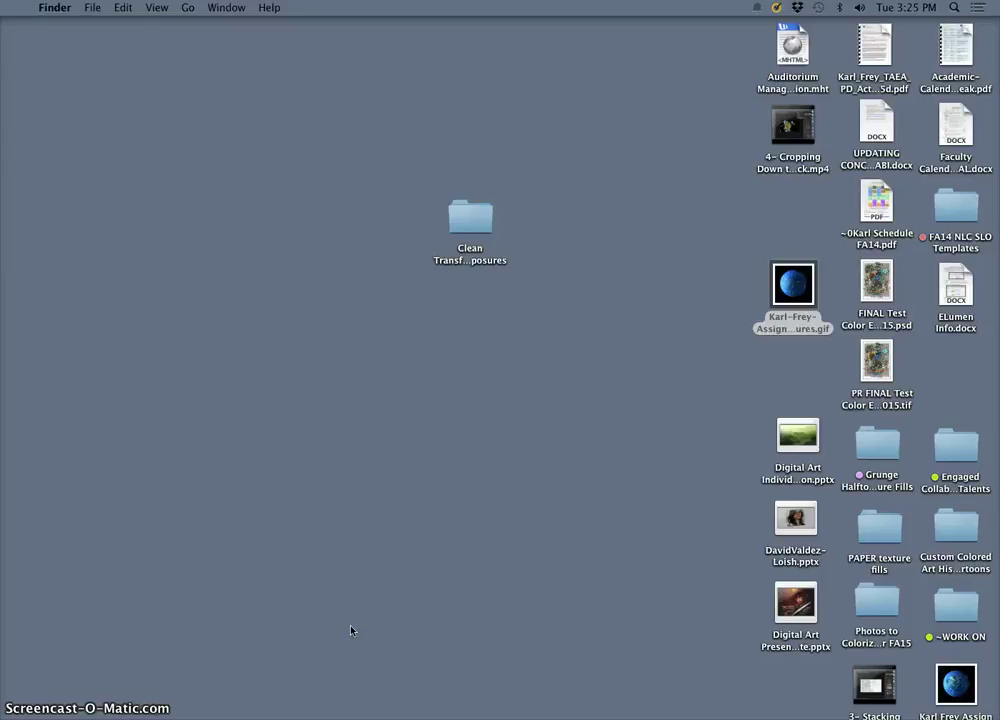
click(413, 630)
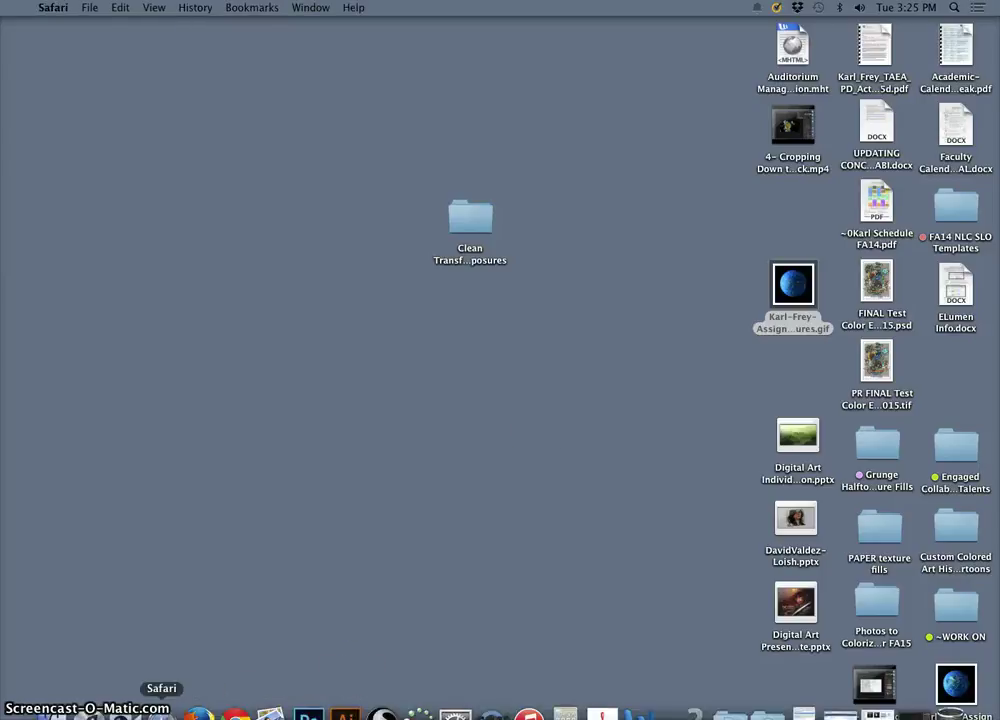
right_click(788, 280)
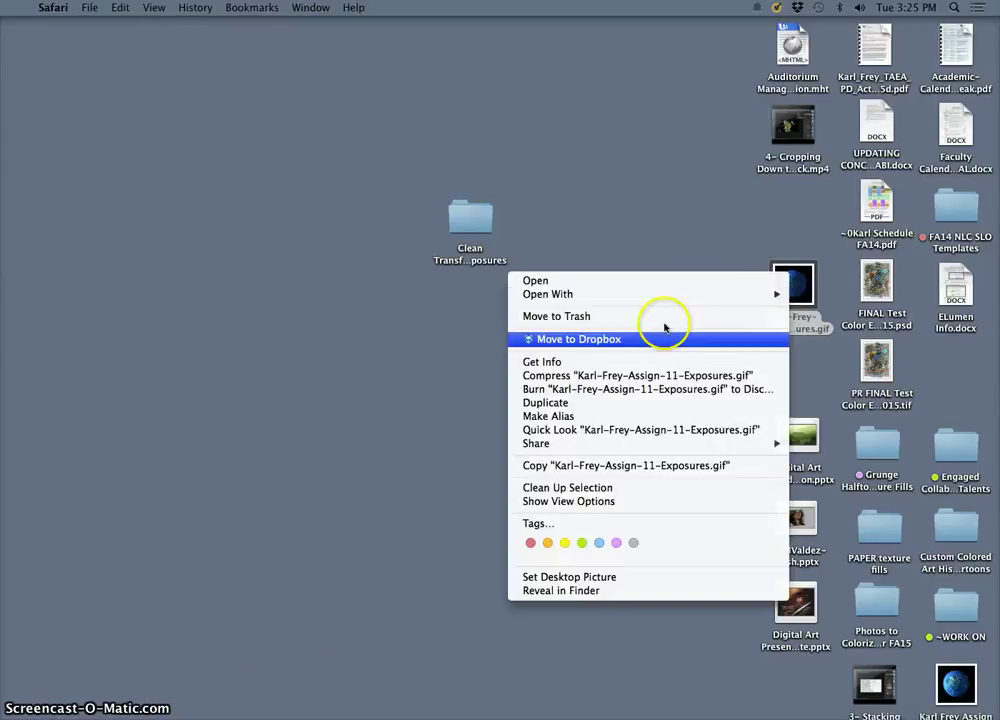
click(630, 362)
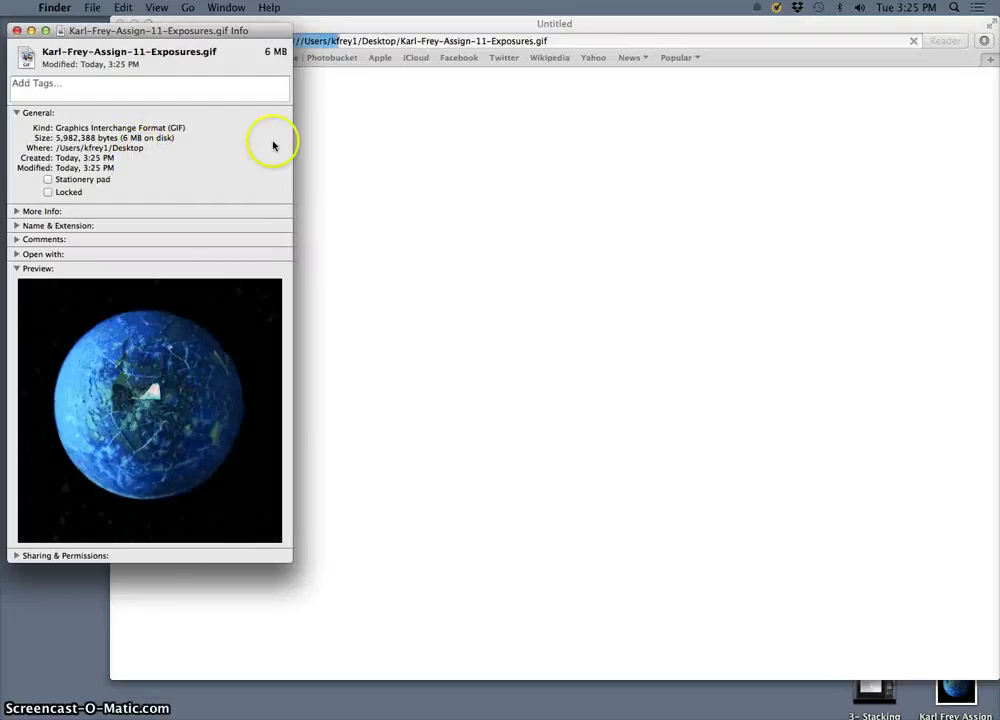
click(325, 143)
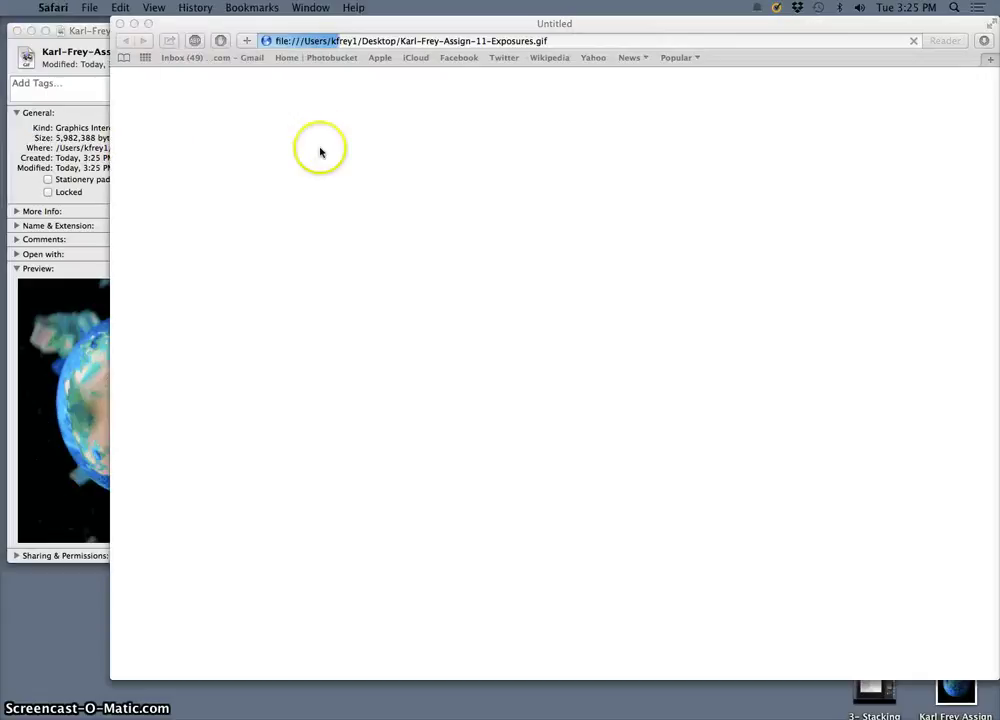
click(18, 31)
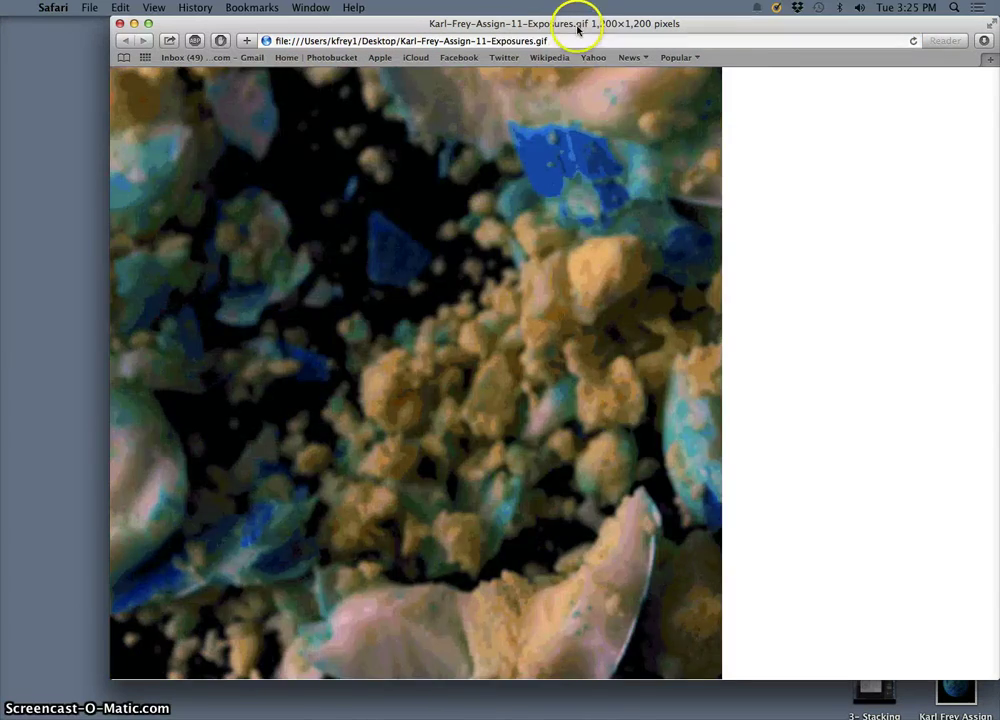
drag(632, 22, 611, 22)
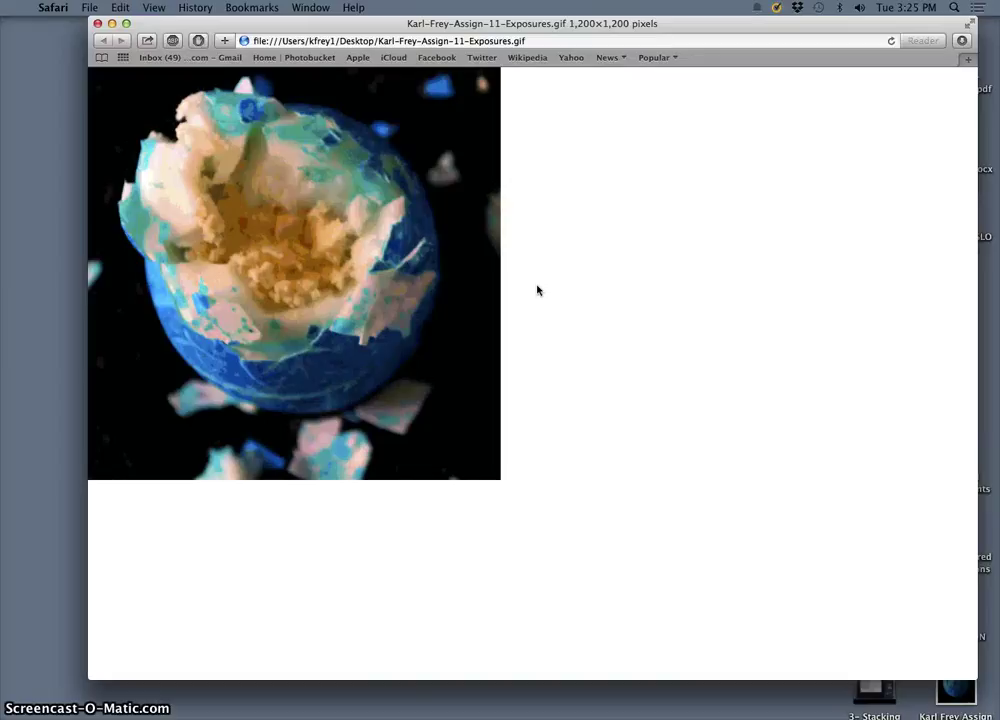
click(97, 24)
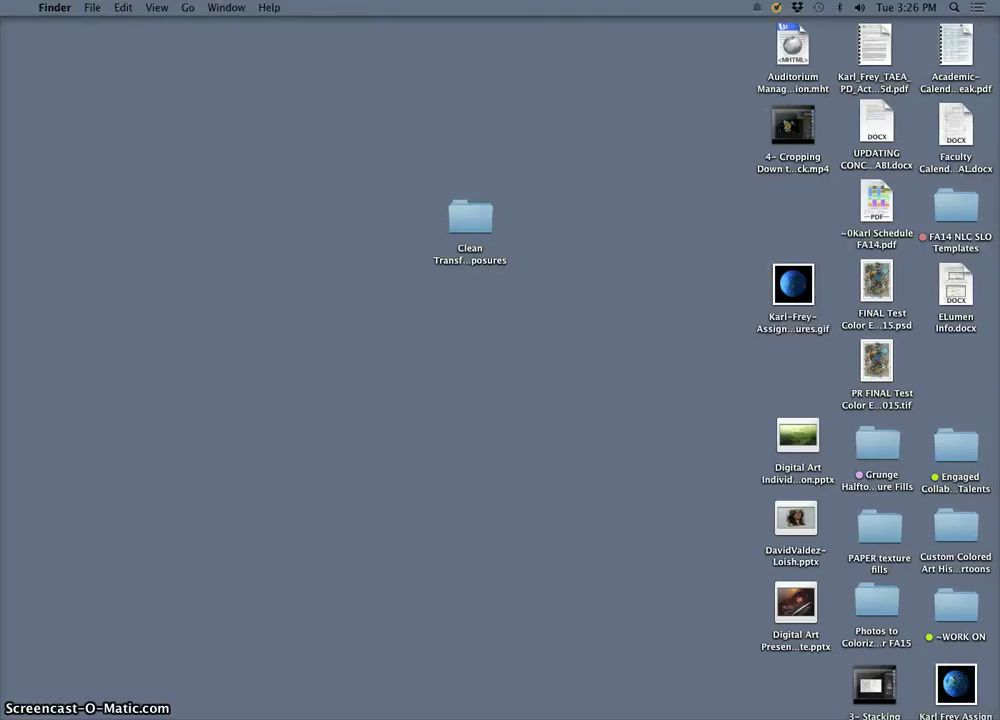
- Bring Photoshop forward and set Save for Web colour reduction to Selective
click(315, 691)
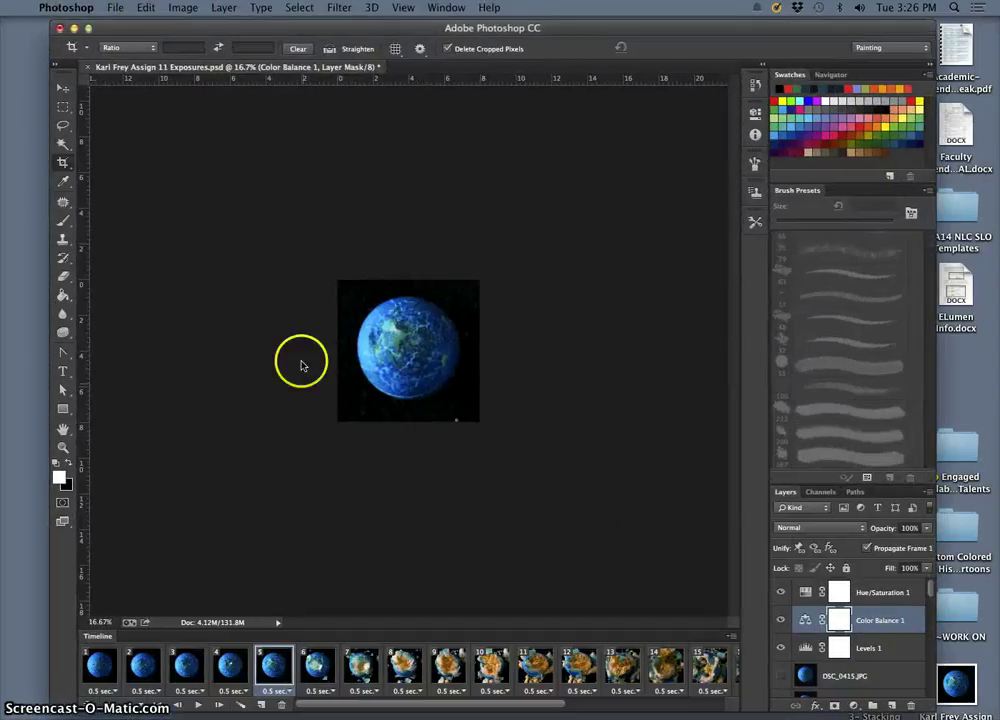
click(125, 9)
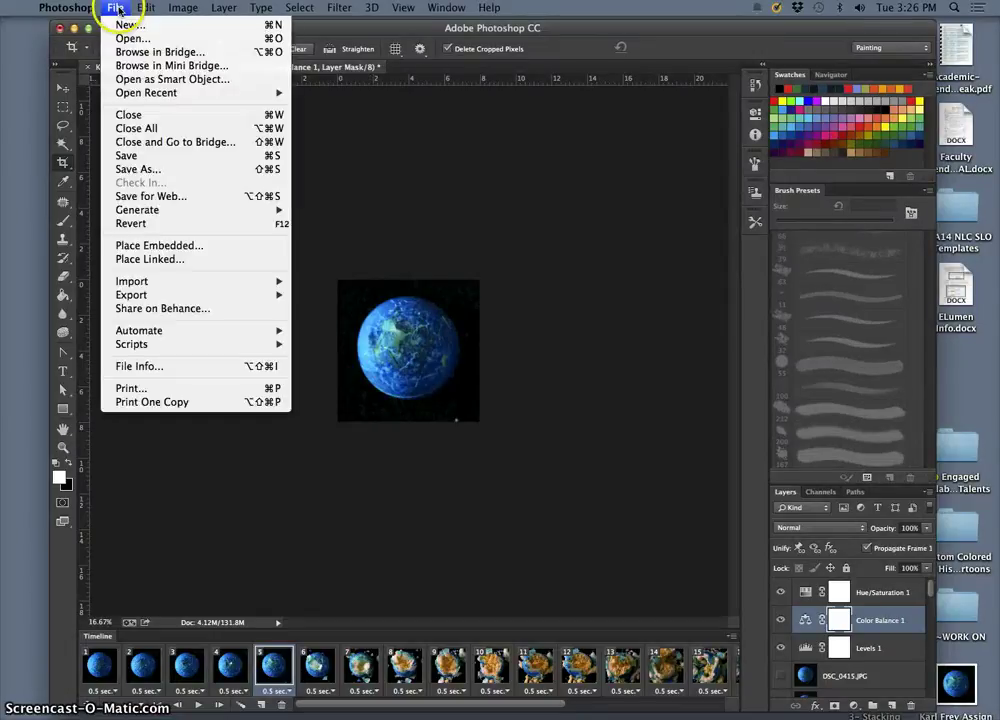
click(140, 194)
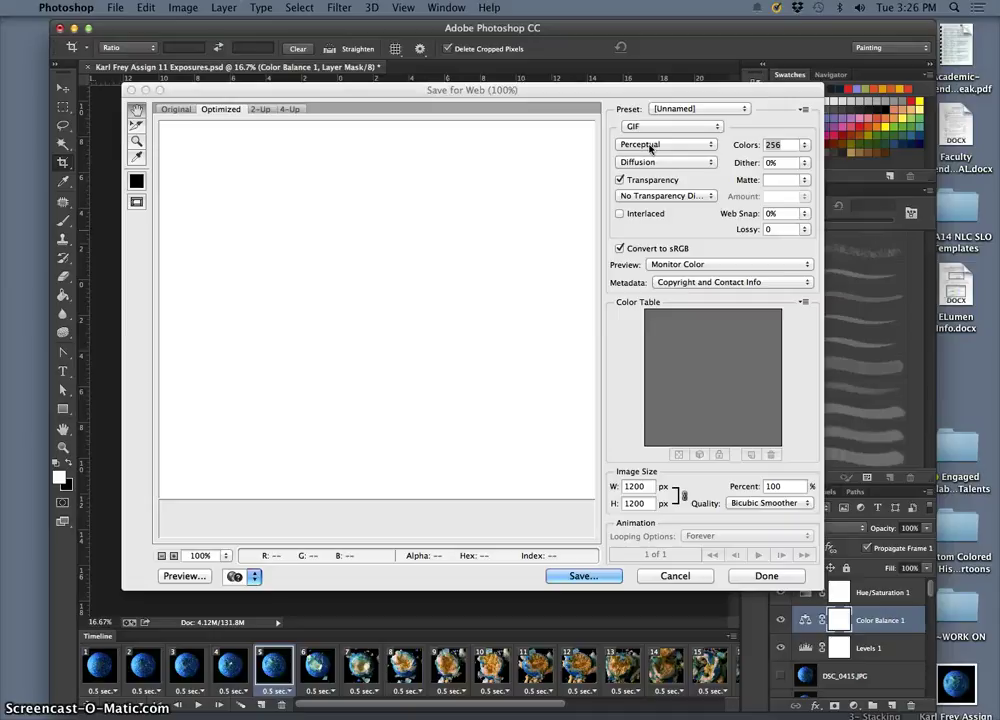
click(650, 146)
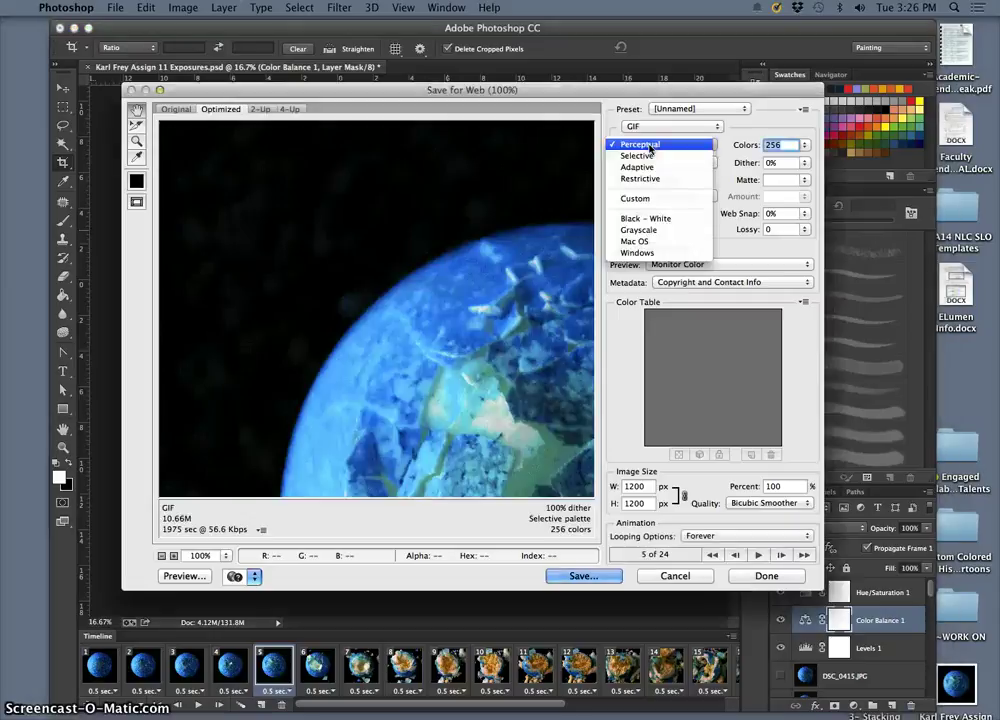
click(640, 156)
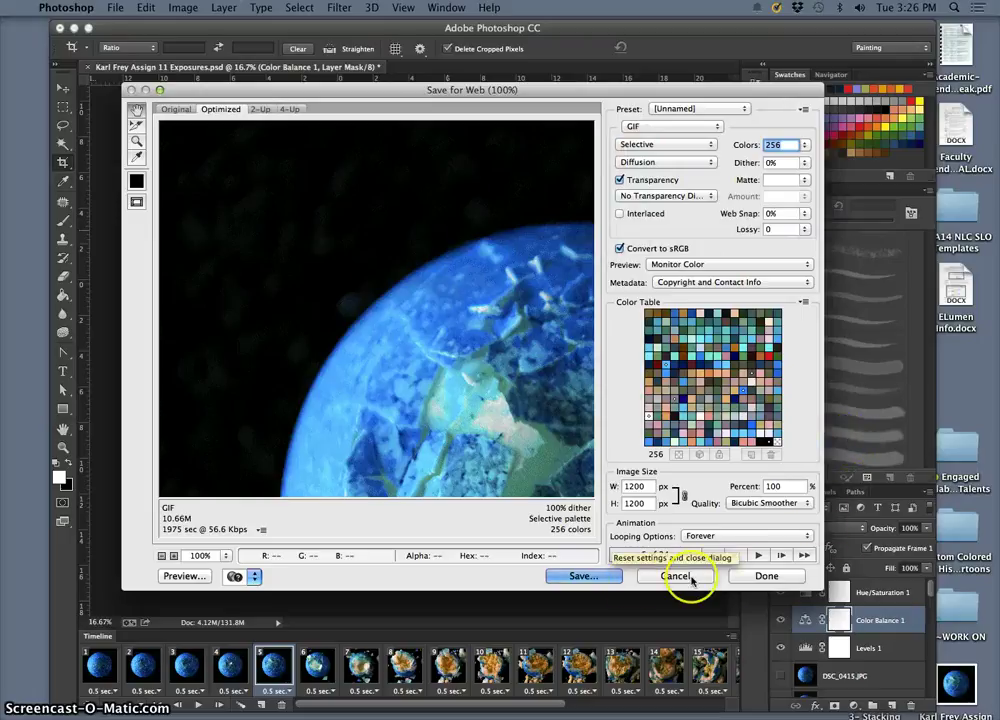
- Save the GIF to the Desktop, replacing the existing file
click(604, 577)
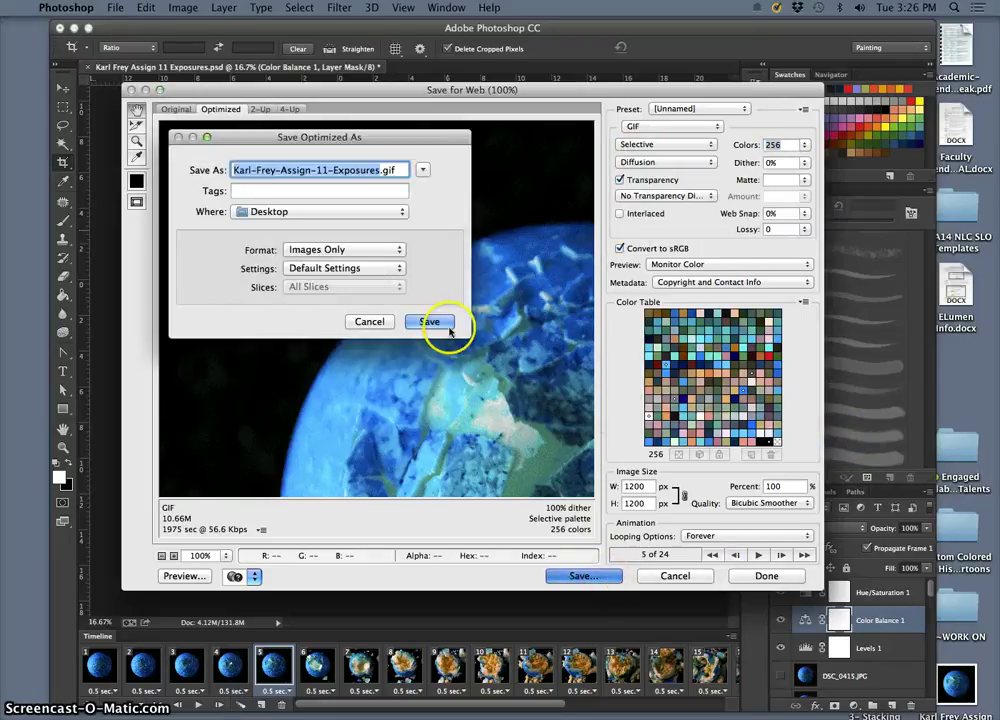
click(447, 327)
click(676, 387)
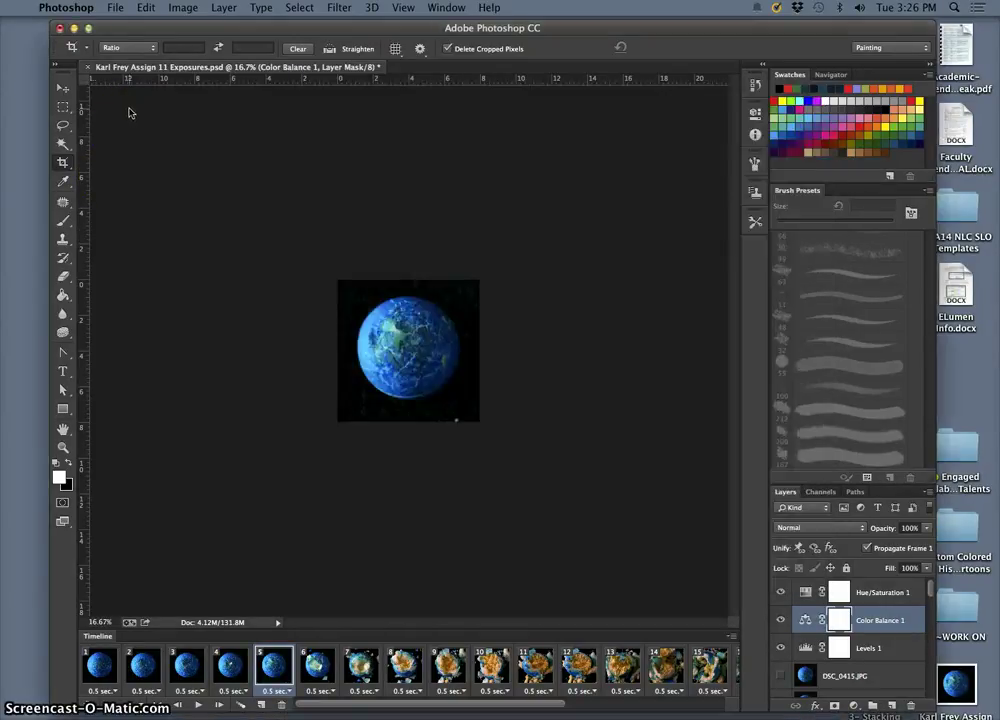
- Check the timeline options and select all 24 animation frames
click(286, 201)
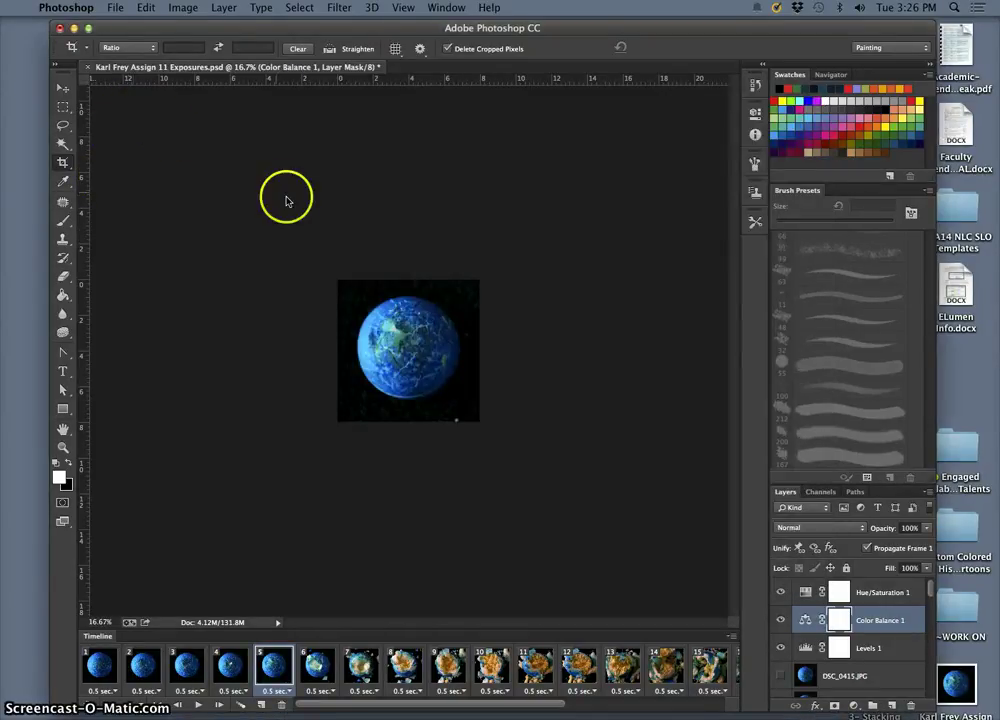
click(731, 640)
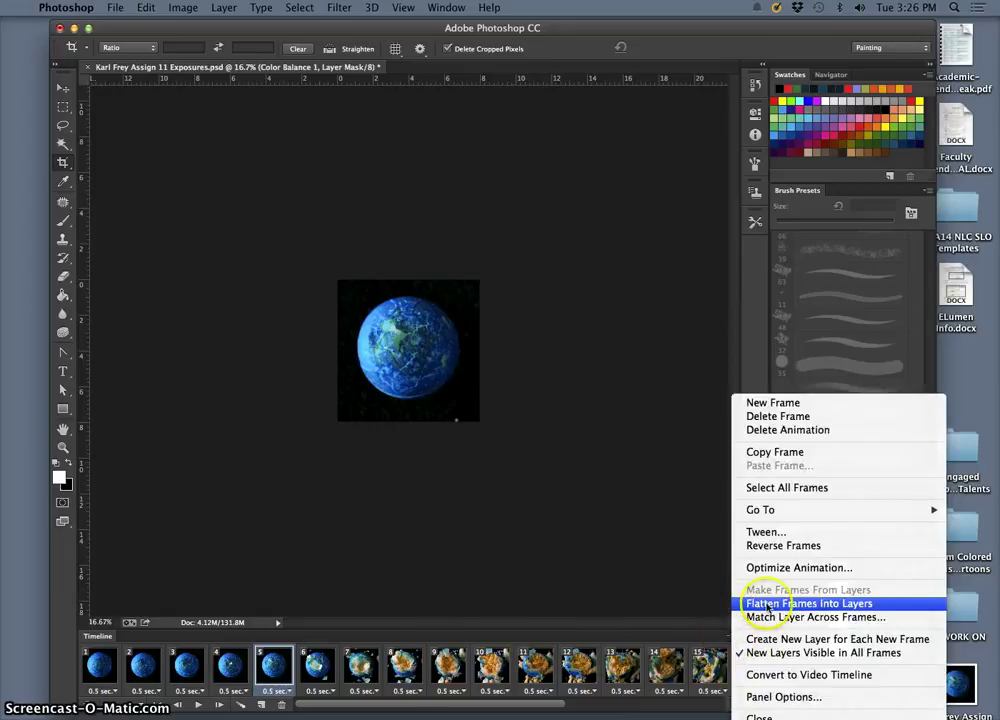
click(694, 588)
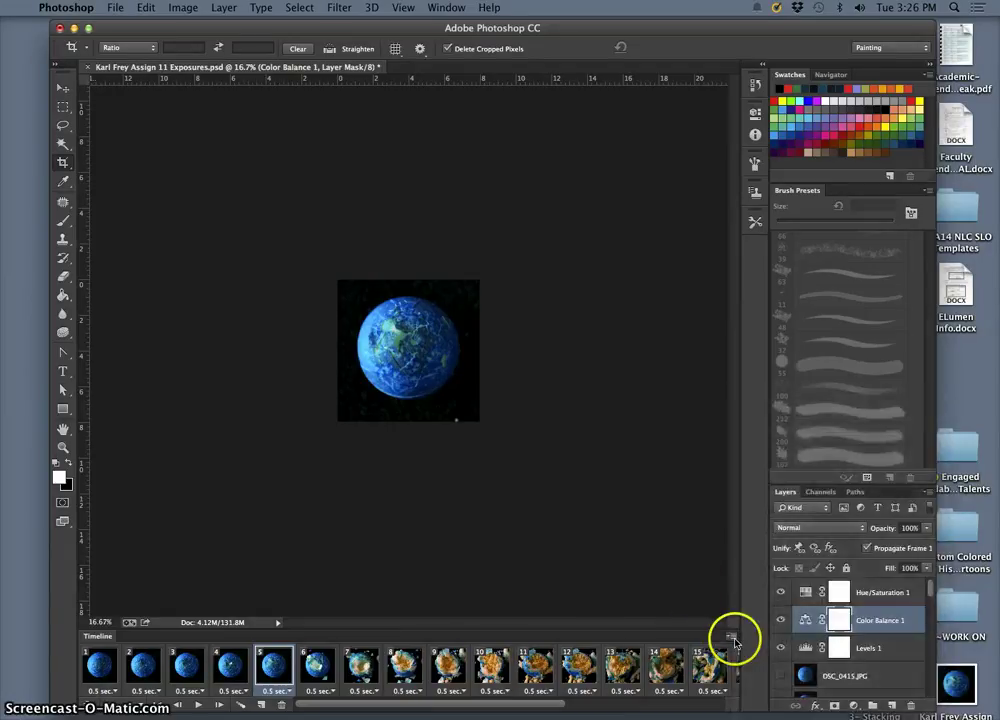
scroll(647, 699, right, 5)
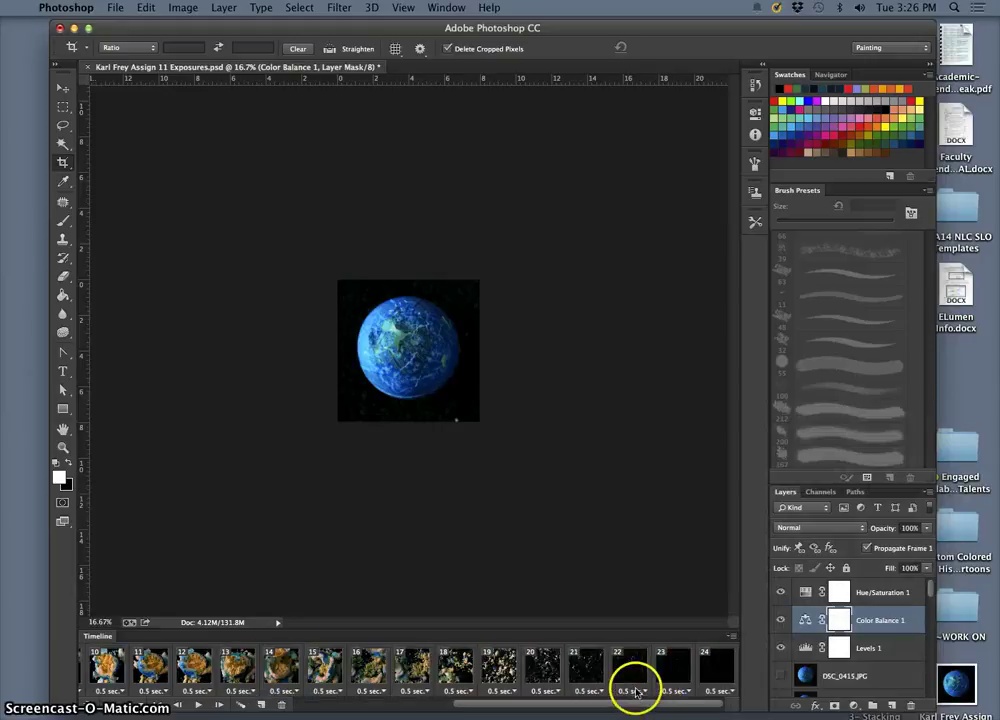
click(712, 665)
scroll(605, 665, left, 5)
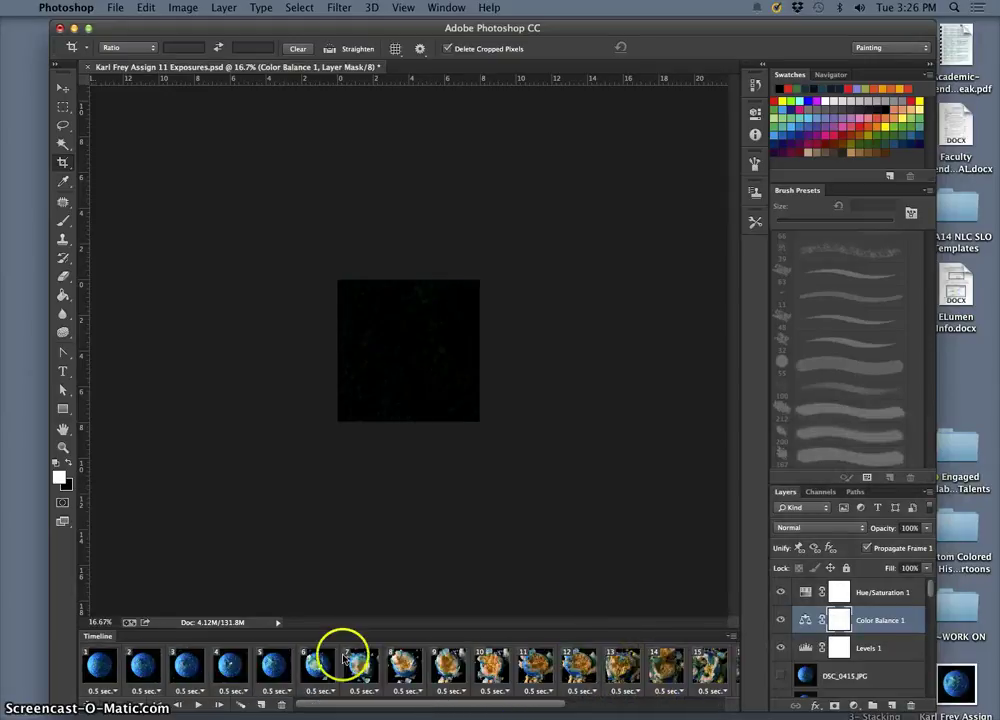
shift+click(103, 665)
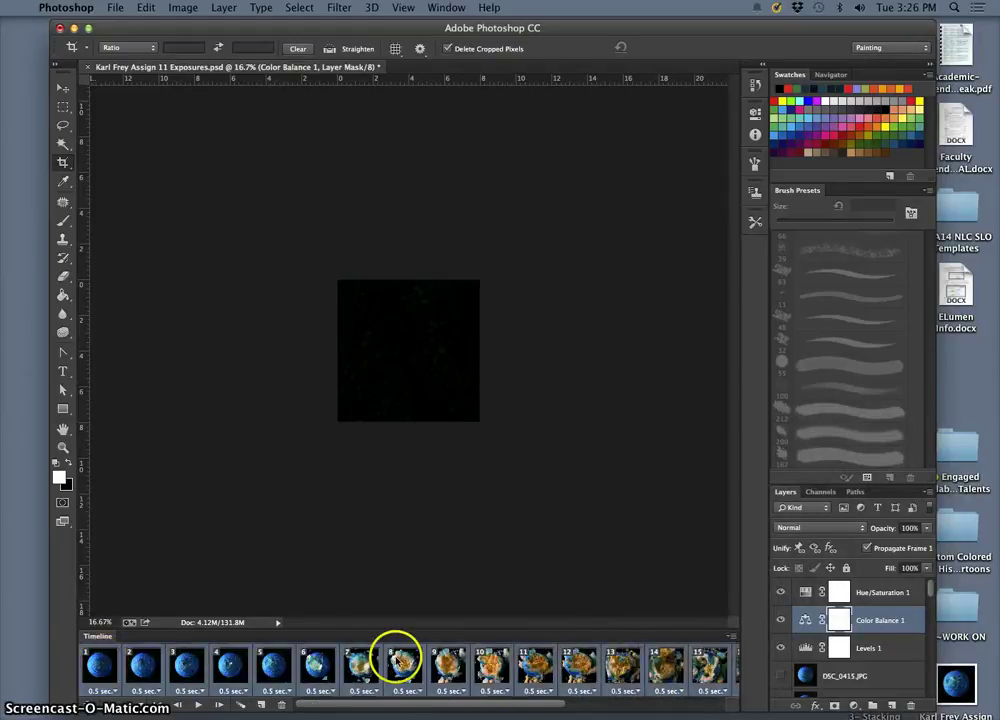
- Copy all frames and paste them after the selection
click(732, 637)
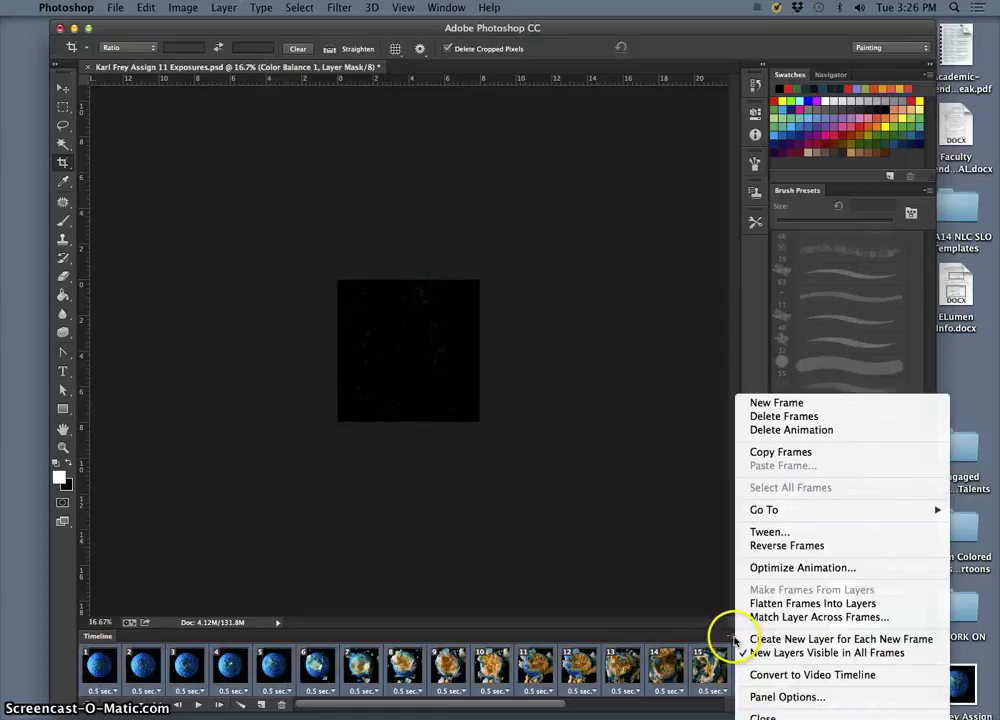
click(766, 453)
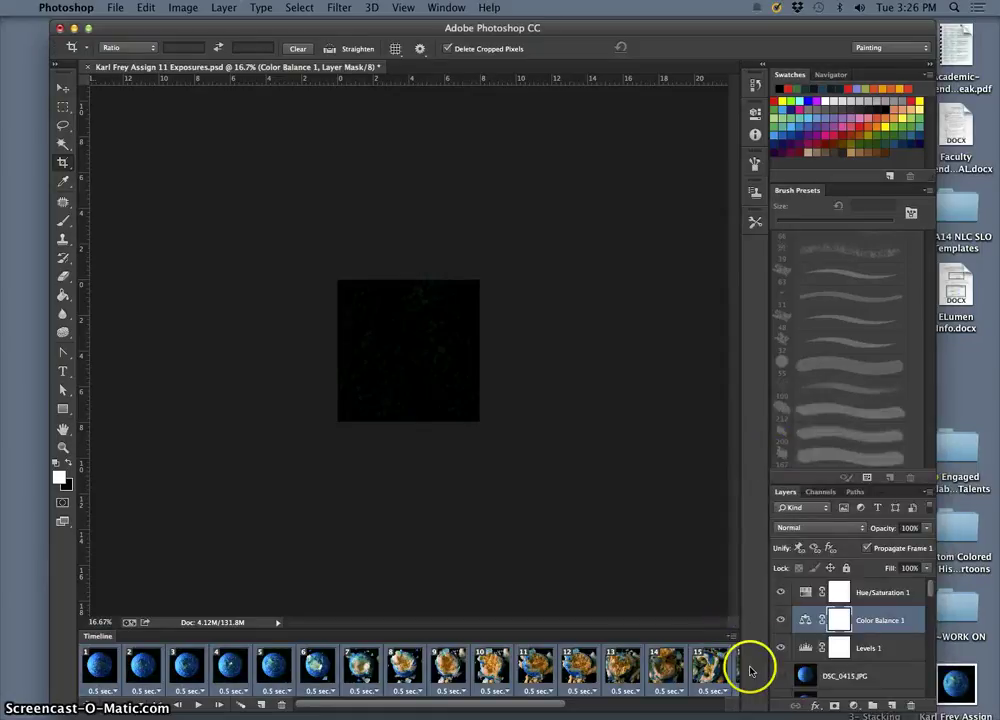
click(731, 638)
click(766, 465)
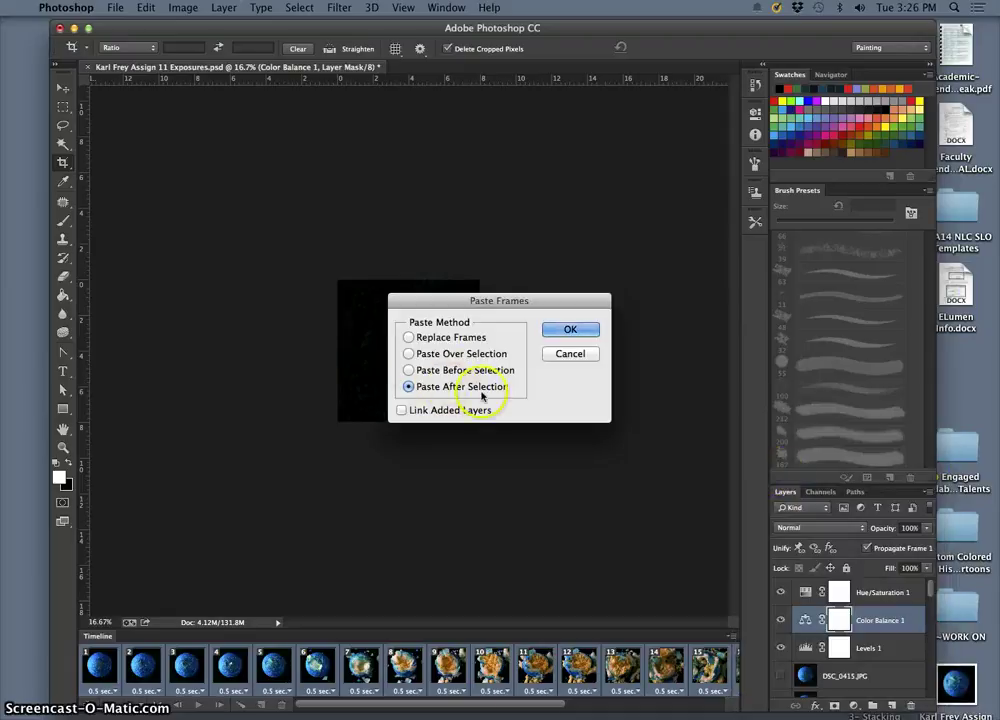
click(571, 333)
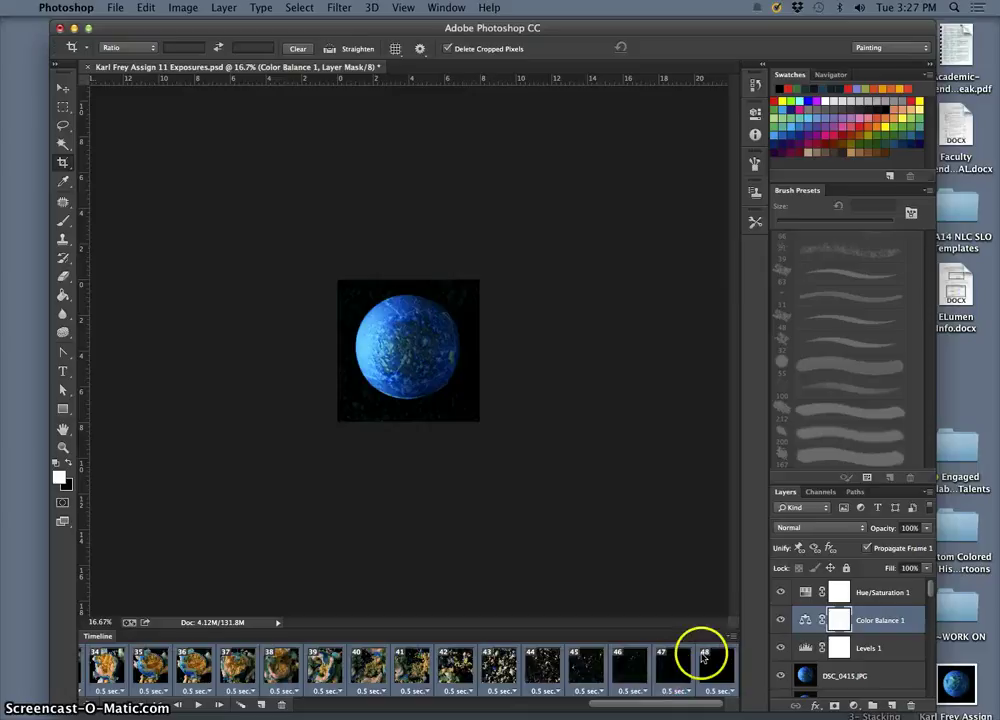
- Reverse the order of the pasted frames so the planet reassembles
click(733, 636)
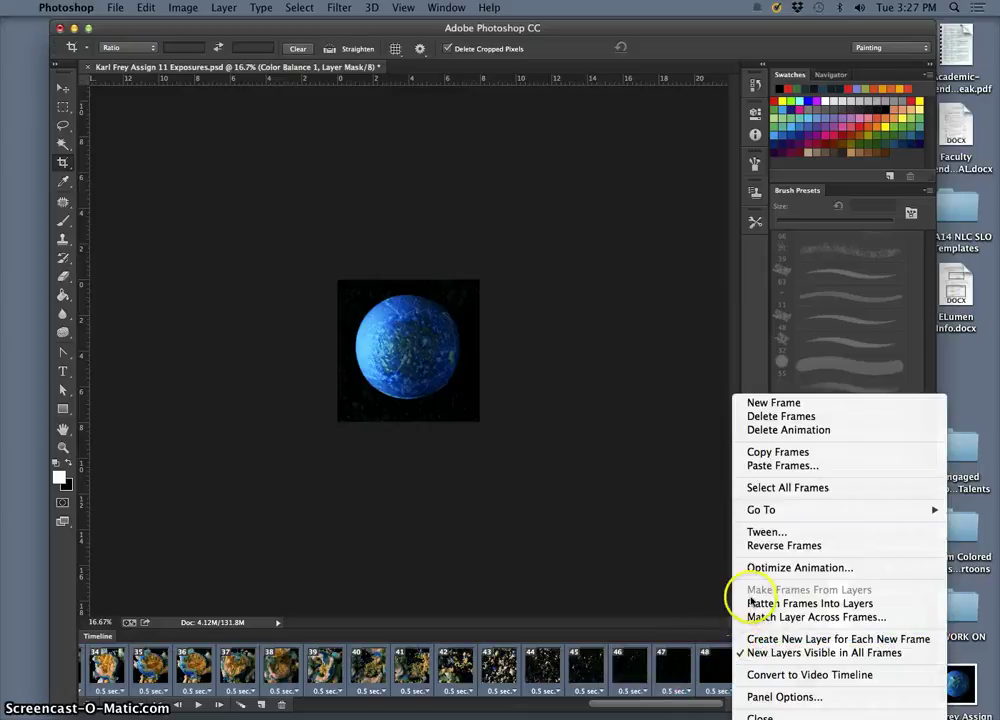
click(748, 545)
scroll(525, 642, left, 10)
scroll(525, 642, right, 10)
scroll(525, 645, left, 10)
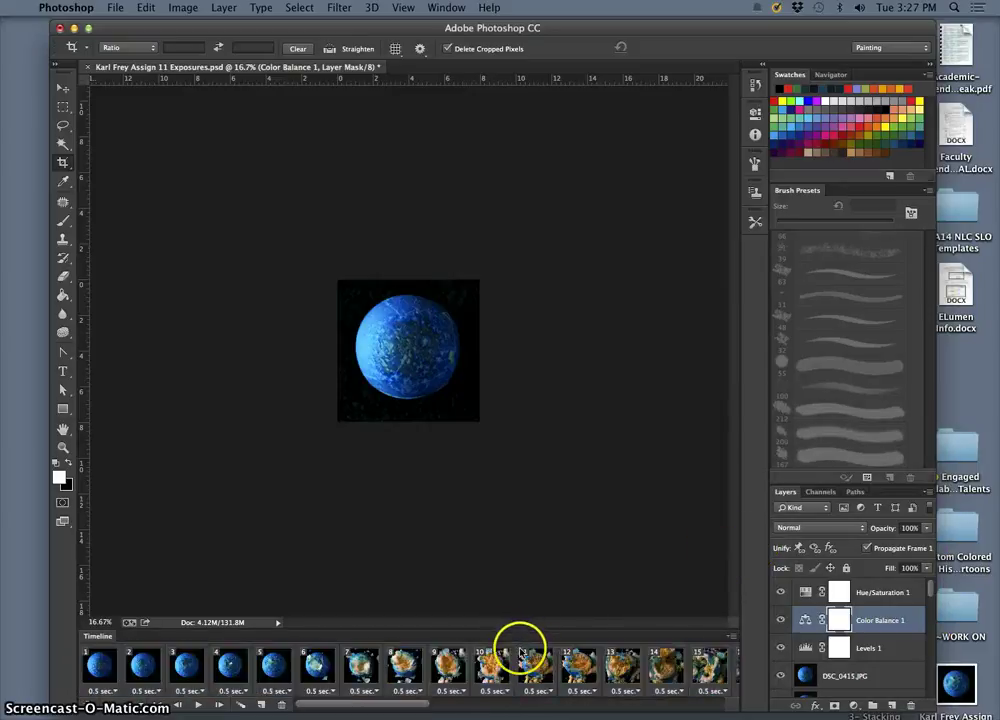
- Play the 48-frame animation starting from frame 1
click(112, 667)
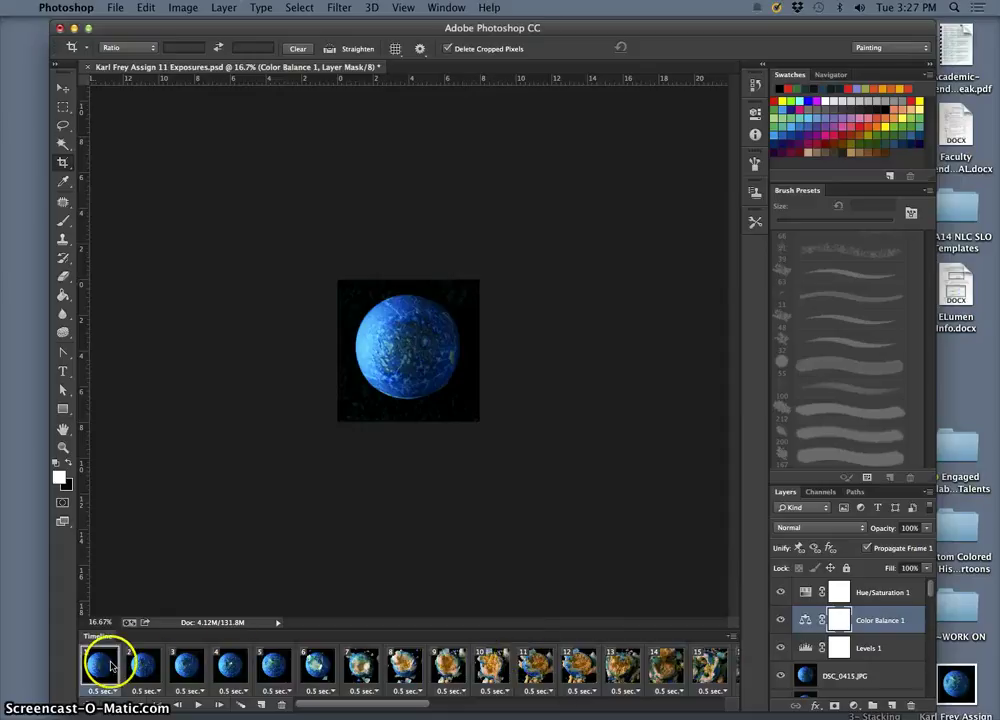
click(198, 705)
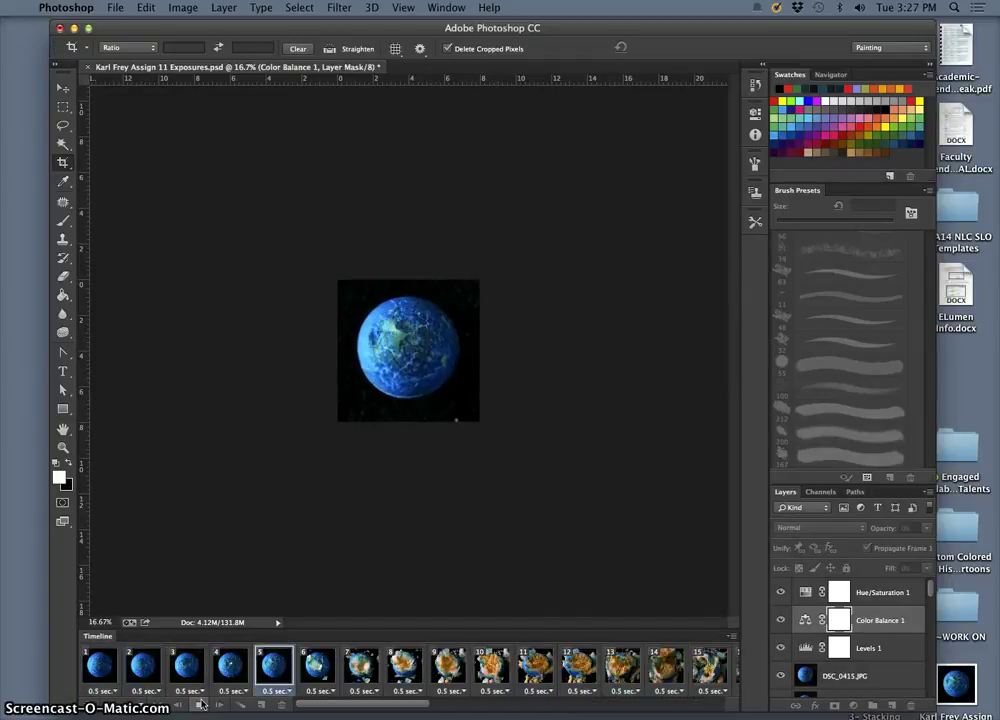
- Export the animation via Save for Web as a Forever-looping GIF named '…Animation-Loop.gif' on the Desktop
click(117, 8)
click(158, 194)
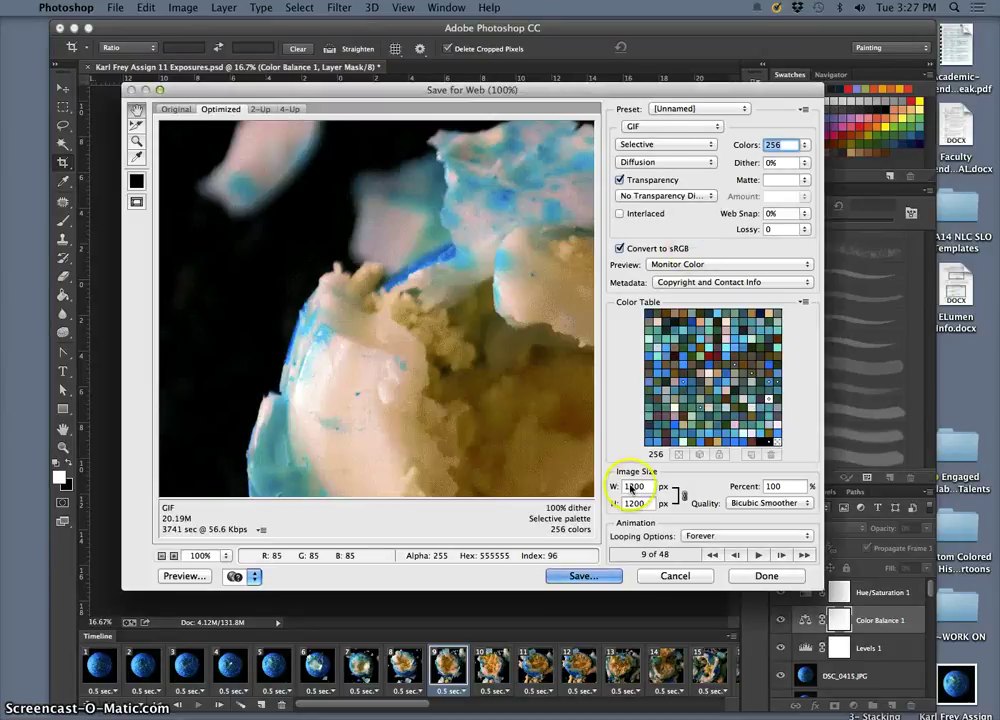
click(585, 576)
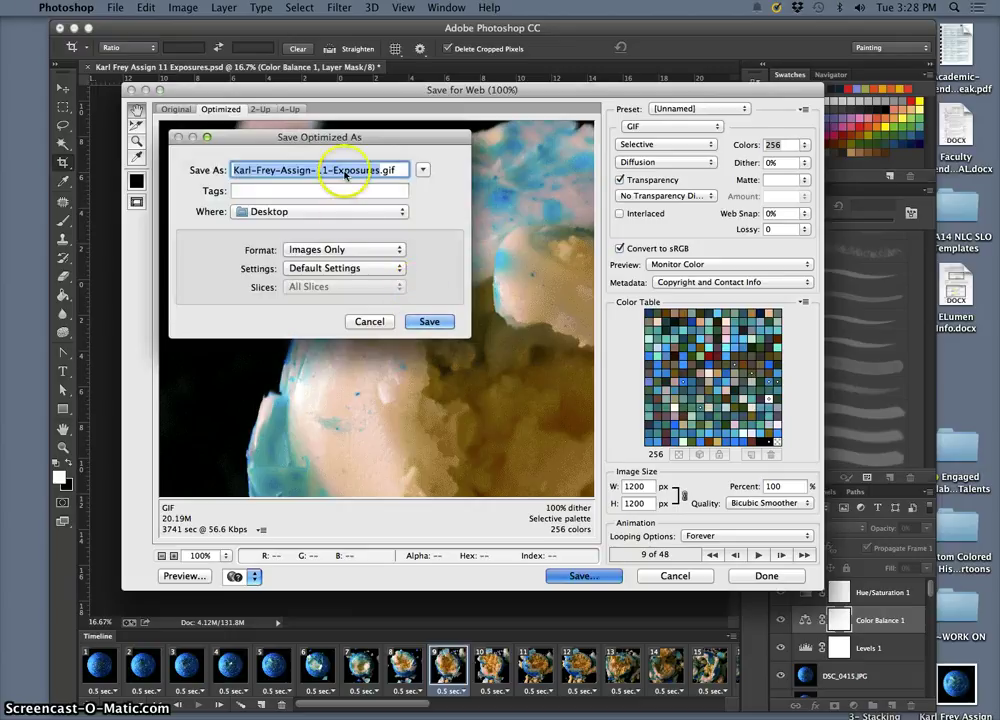
click(381, 172)
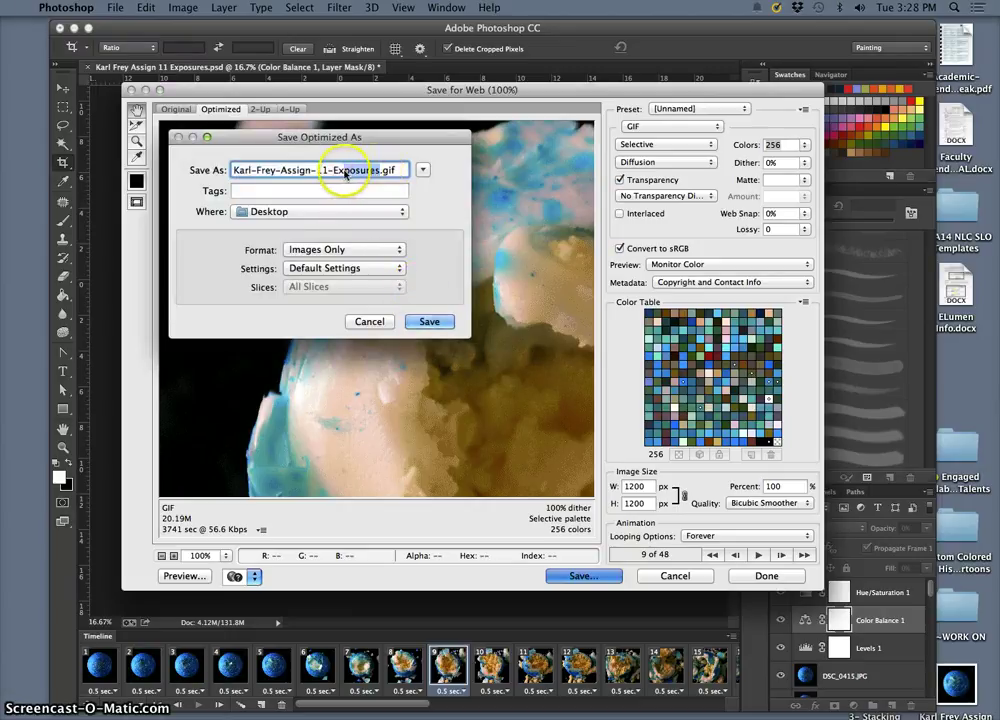
mouse_move(336, 172)
mouse_down()
mouse_move(408, 174)
mouse_move(333, 172)
mouse_up()
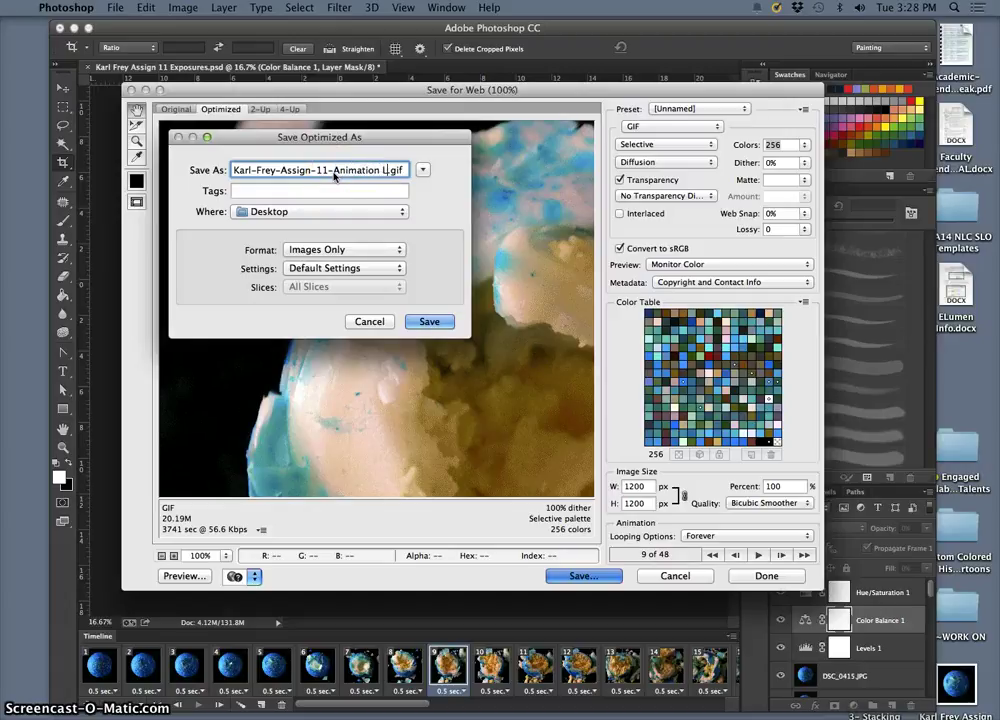
click(427, 320)
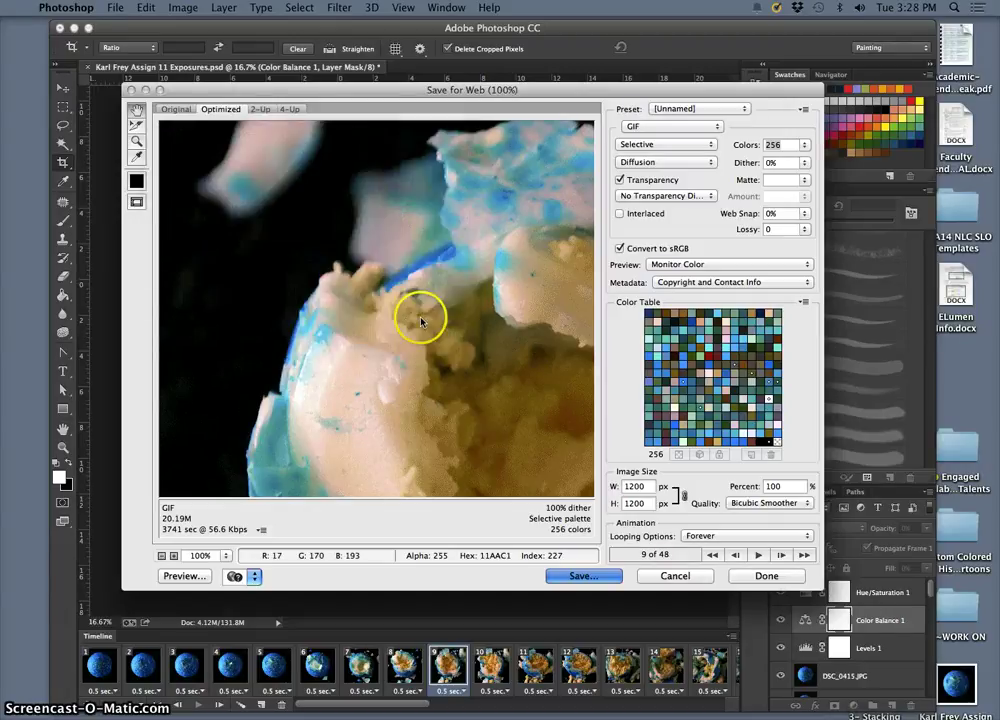
click(446, 268)
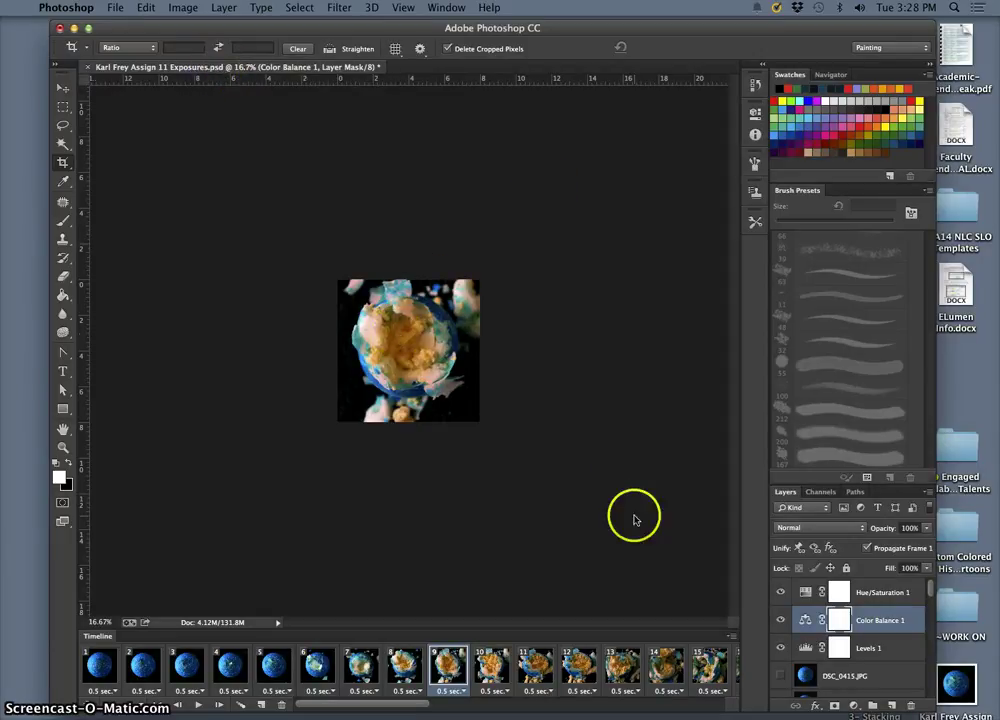
- Revert through History to the full-size Modify Color Balance Layer state, dropping the pasted reversed frames
click(622, 663)
scroll(625, 663, right, 10)
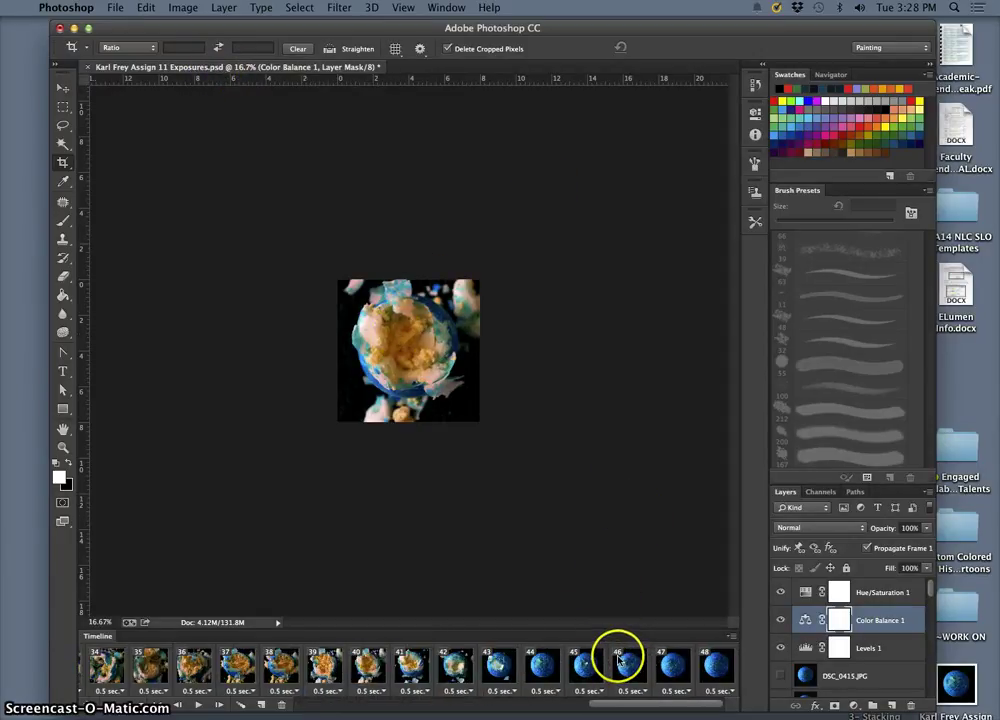
scroll(610, 660, left, 10)
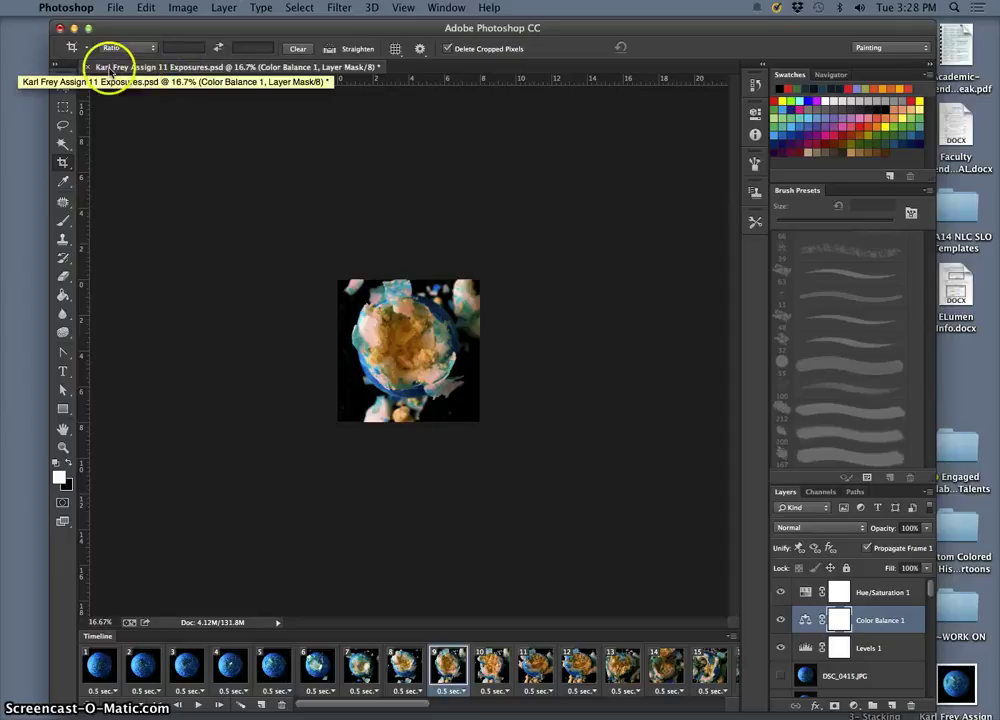
click(755, 85)
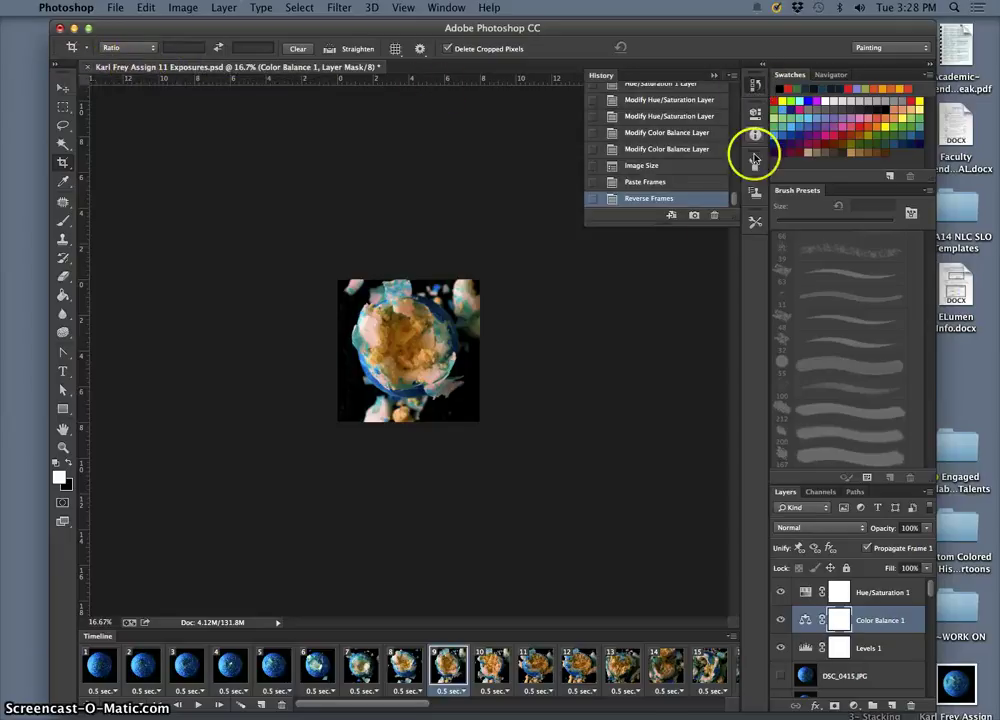
click(655, 181)
click(647, 165)
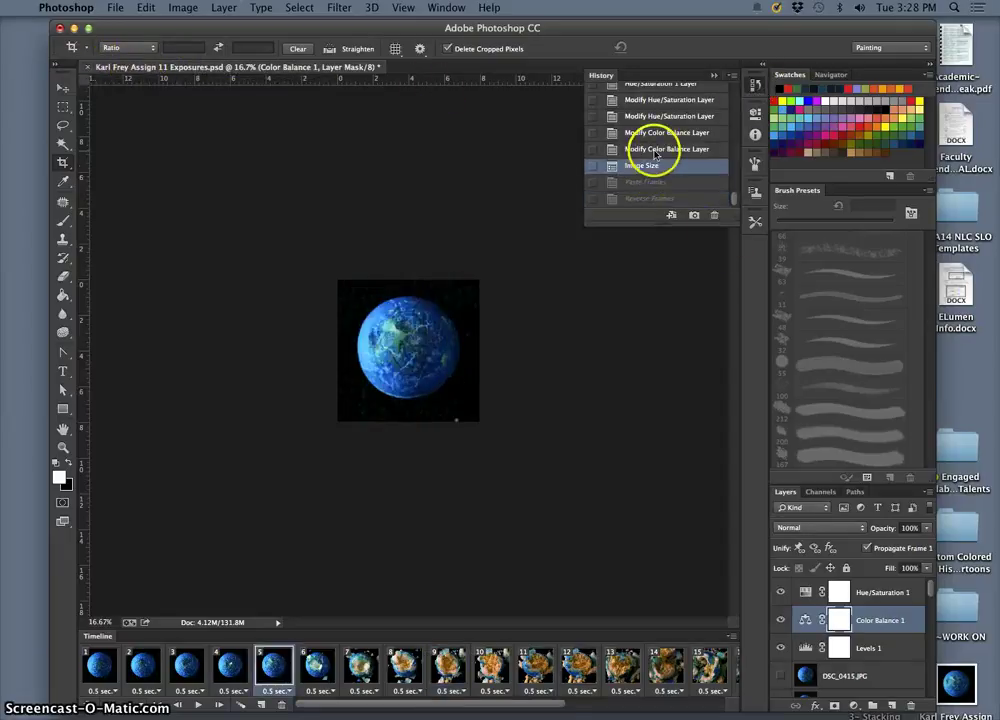
click(658, 149)
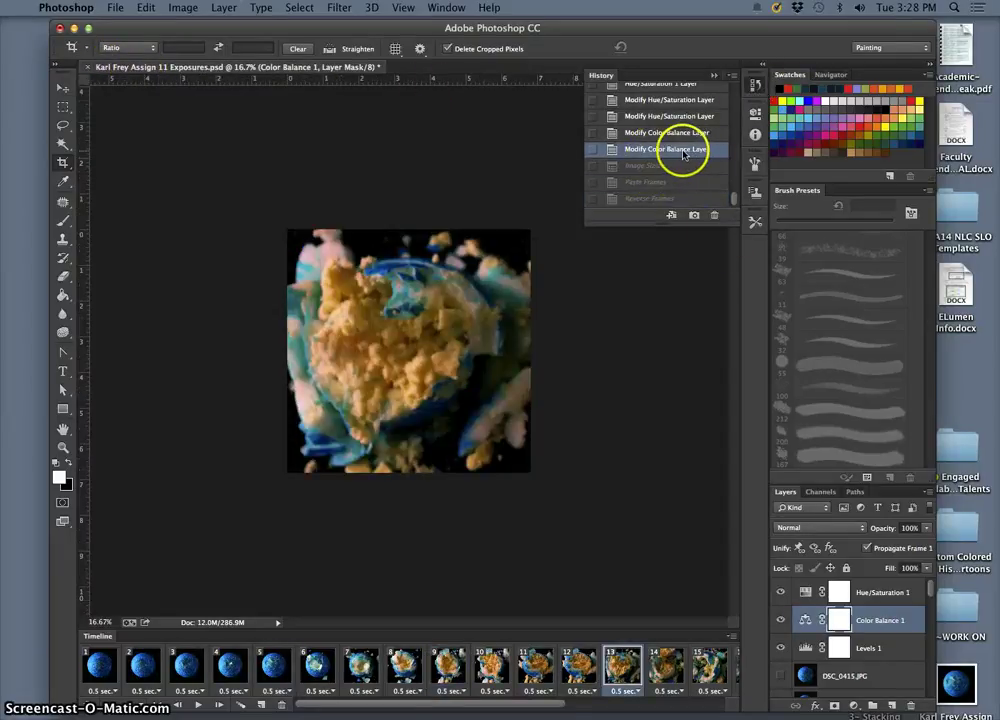
click(645, 166)
click(655, 150)
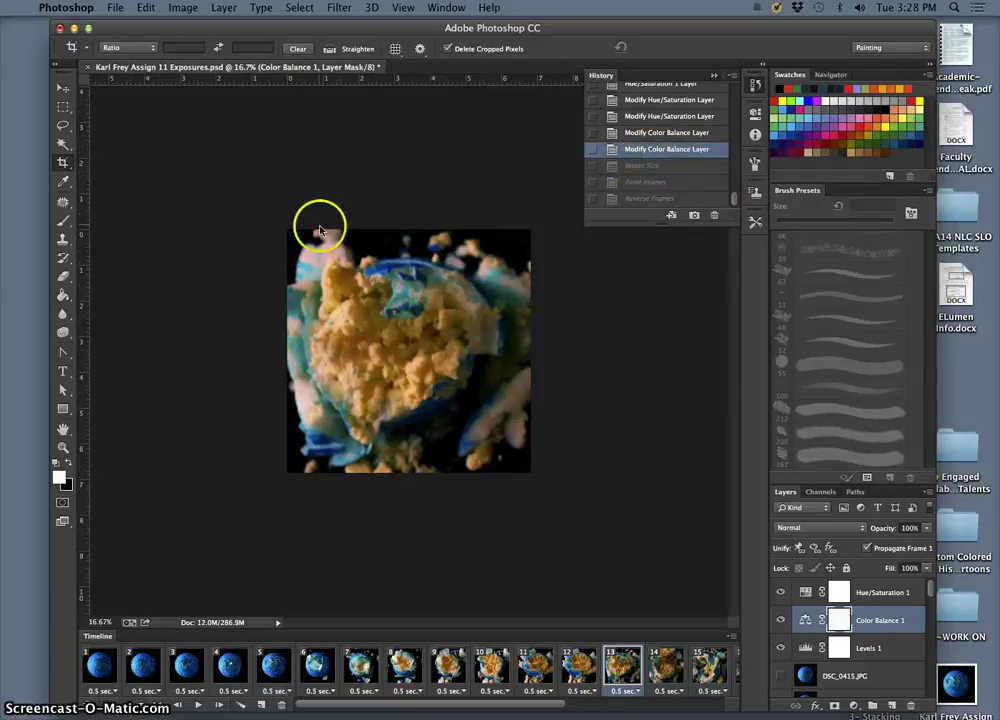
- Play the restored 48-frame animation once, then save the full-size exposures PSD
click(198, 704)
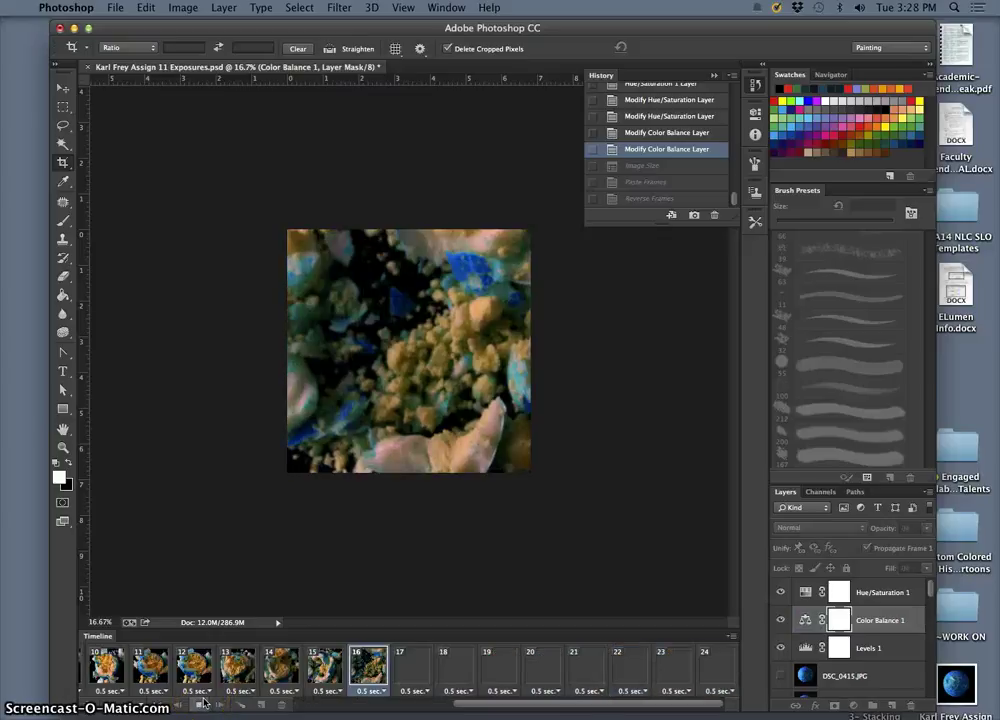
click(199, 704)
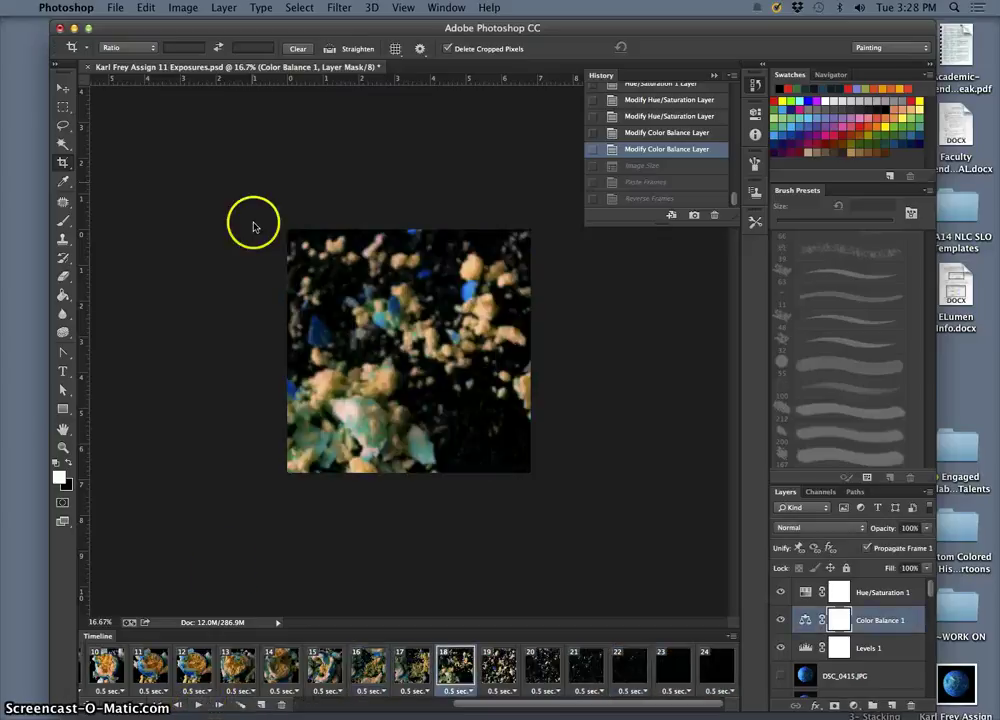
click(113, 7)
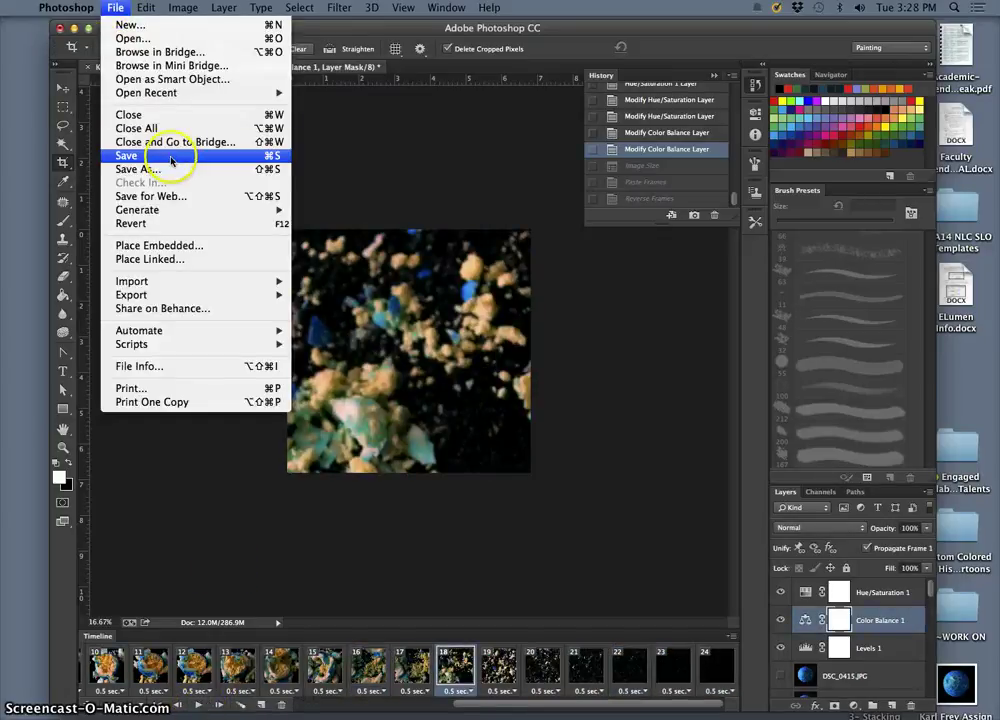
click(278, 155)
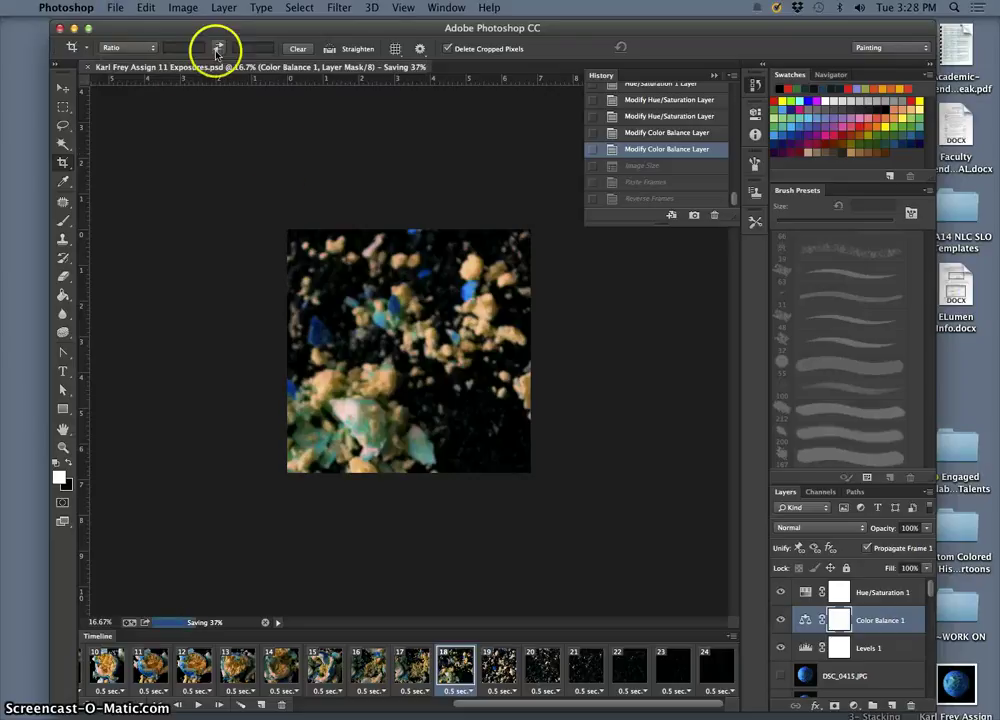
- Hide Photoshop and place the exposures PSD and Animation-Loop GIF icons side by side mid-desktop
key(F11)
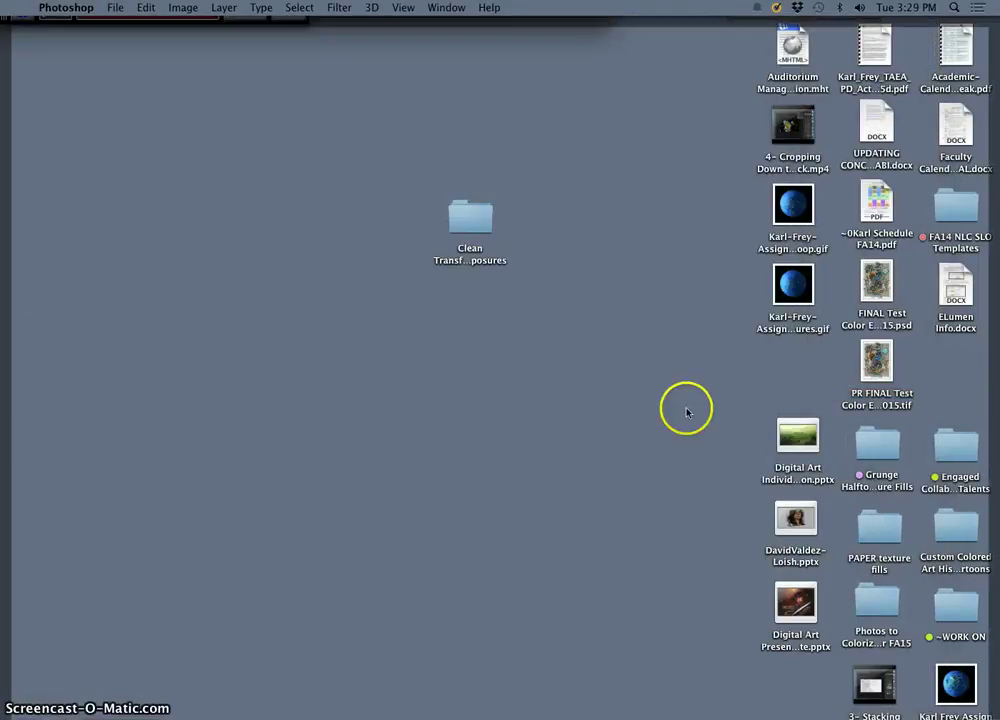
drag(966, 695, 605, 165)
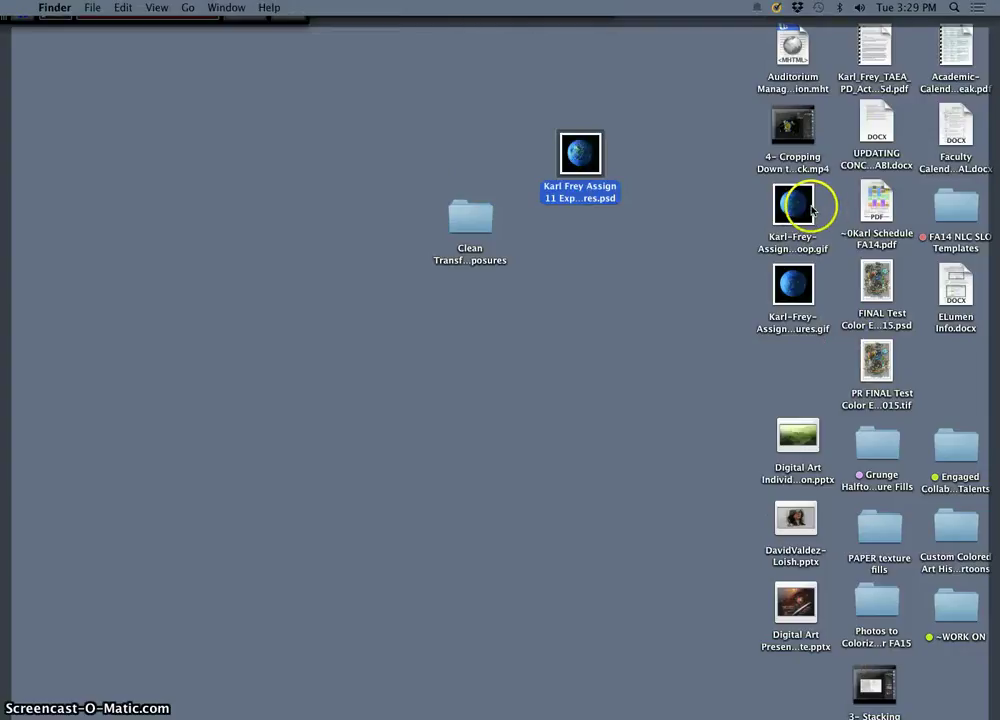
drag(808, 205, 592, 242)
right_click(594, 245)
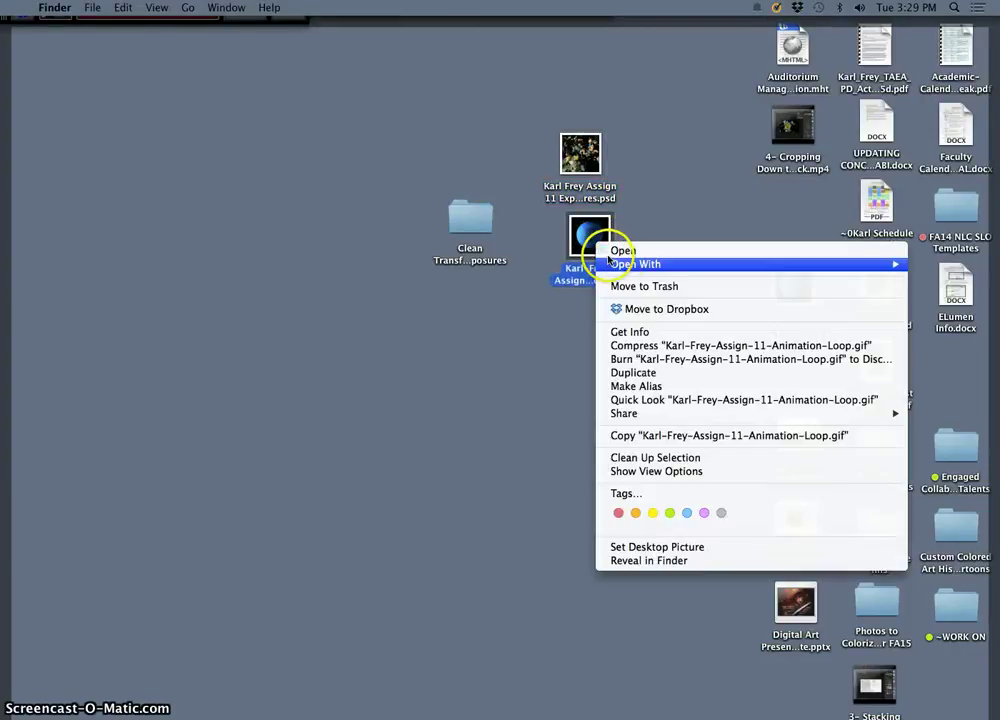
mouse_move(618, 265)
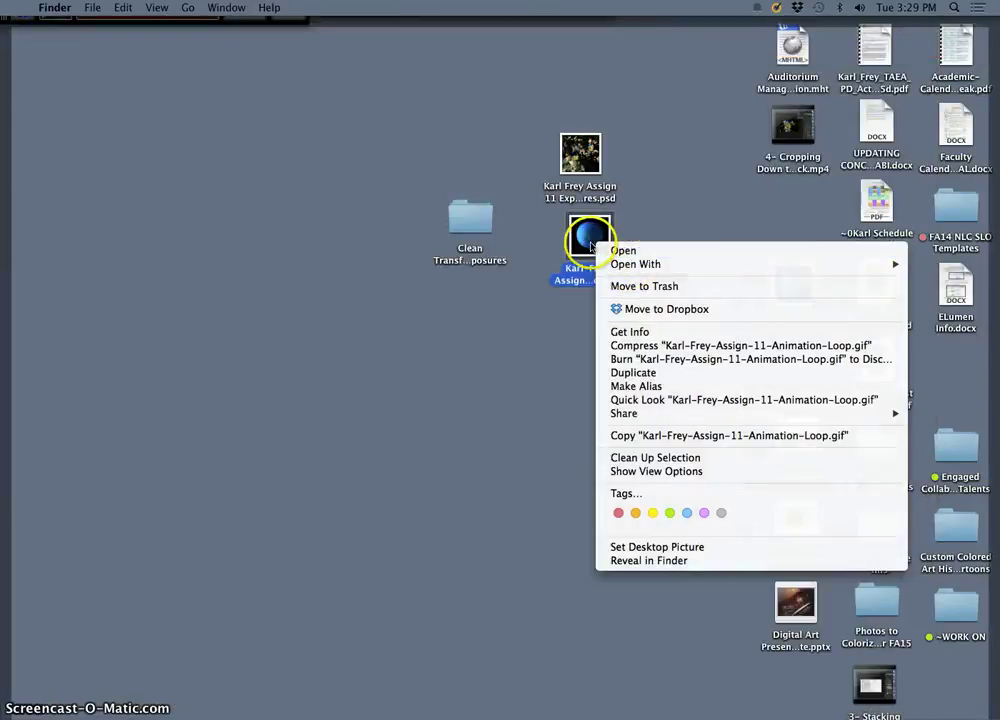
click(551, 250)
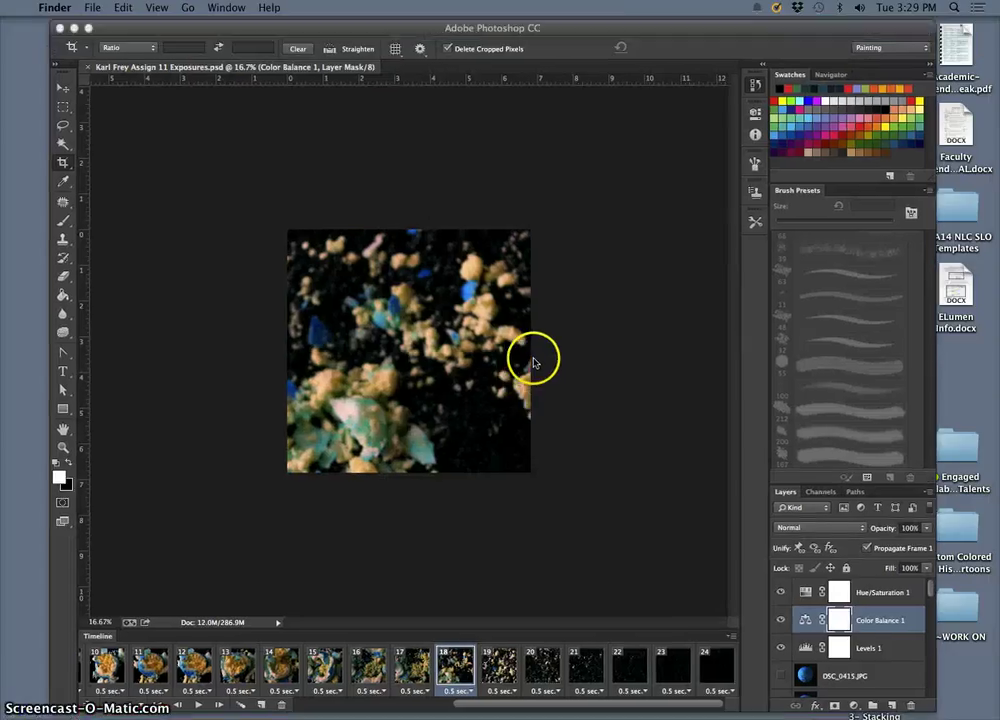